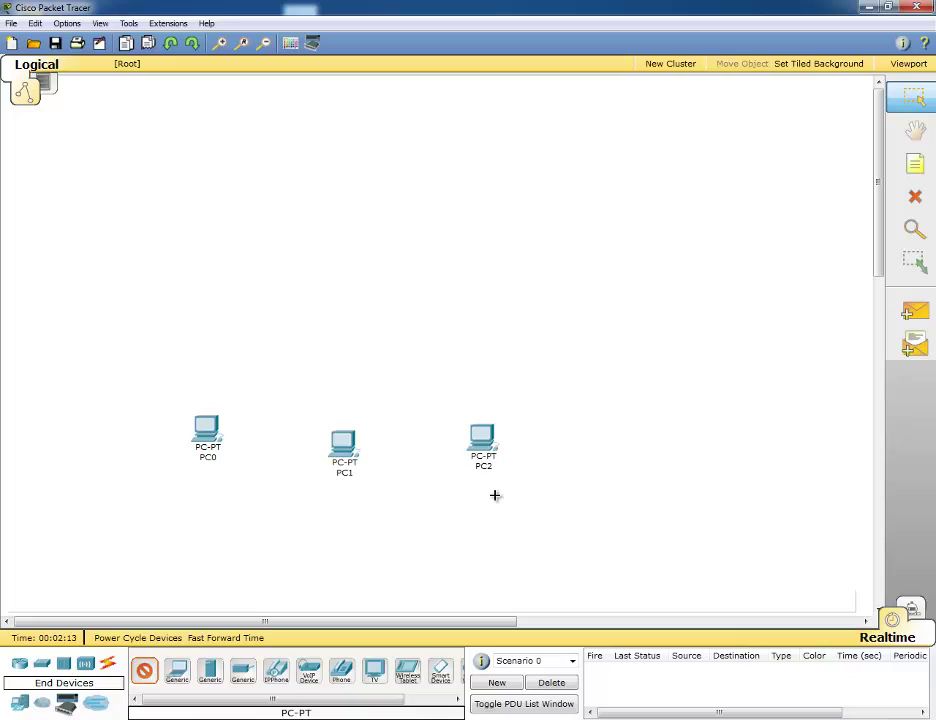
Place a 2950-24 switch in the workspace above the three PCs.
key(Escape)
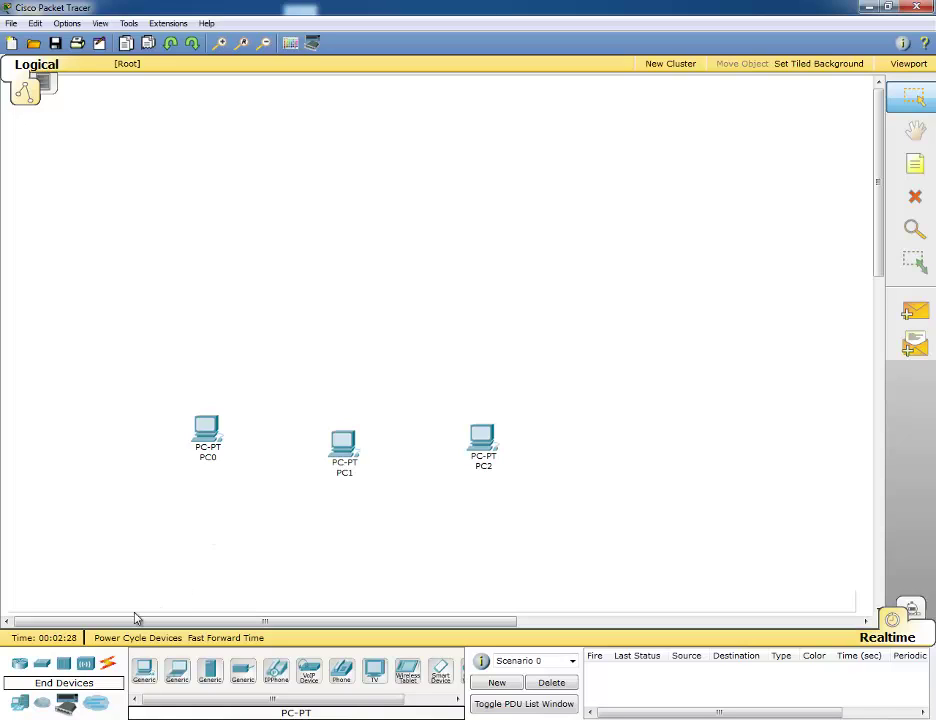
click(42, 667)
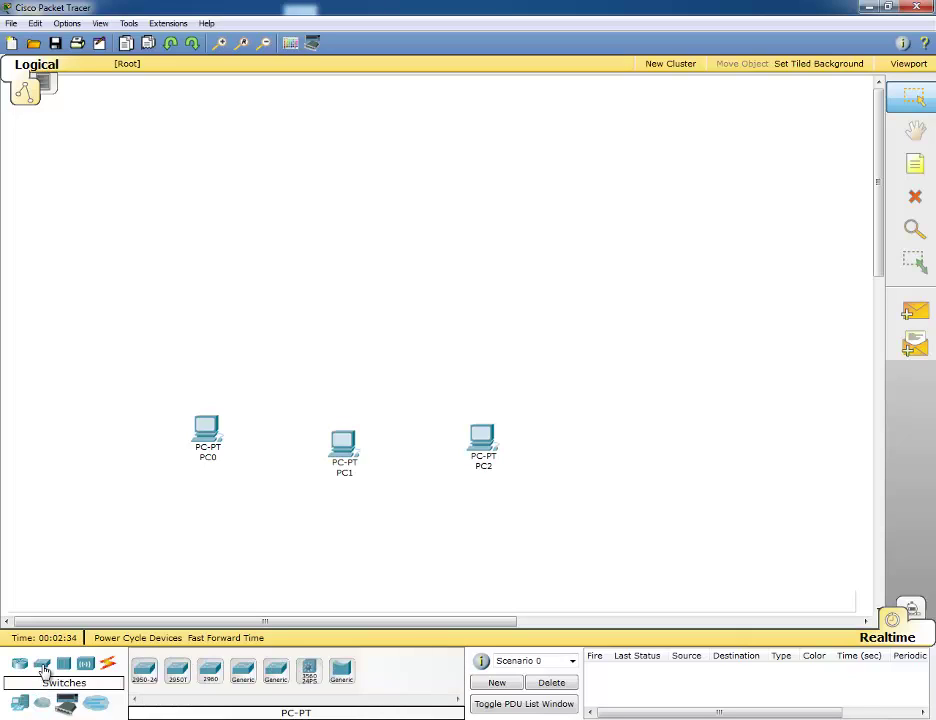
click(145, 670)
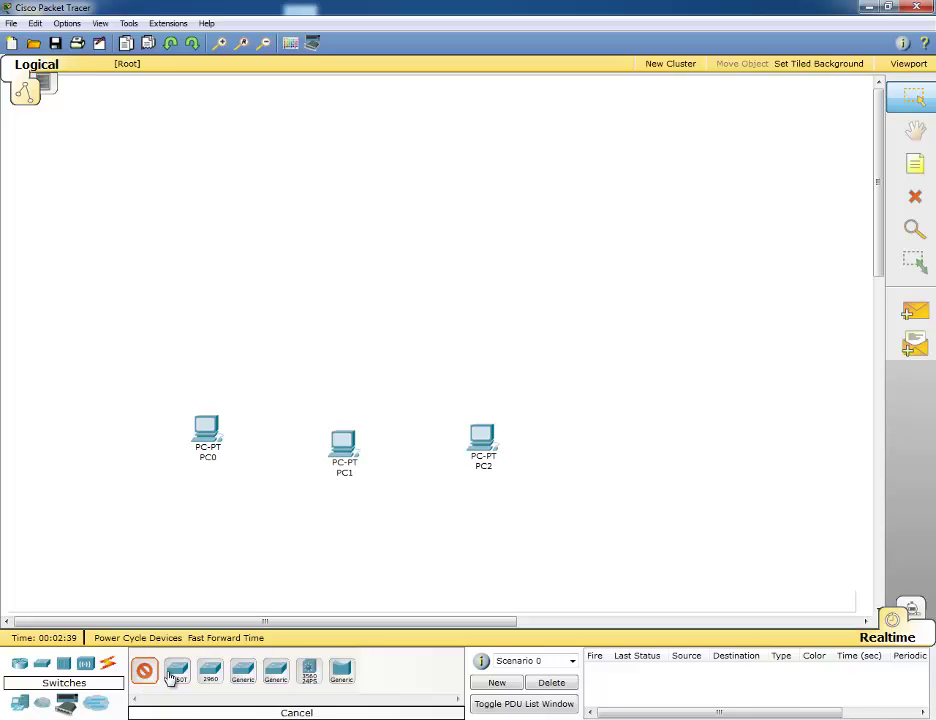
click(346, 304)
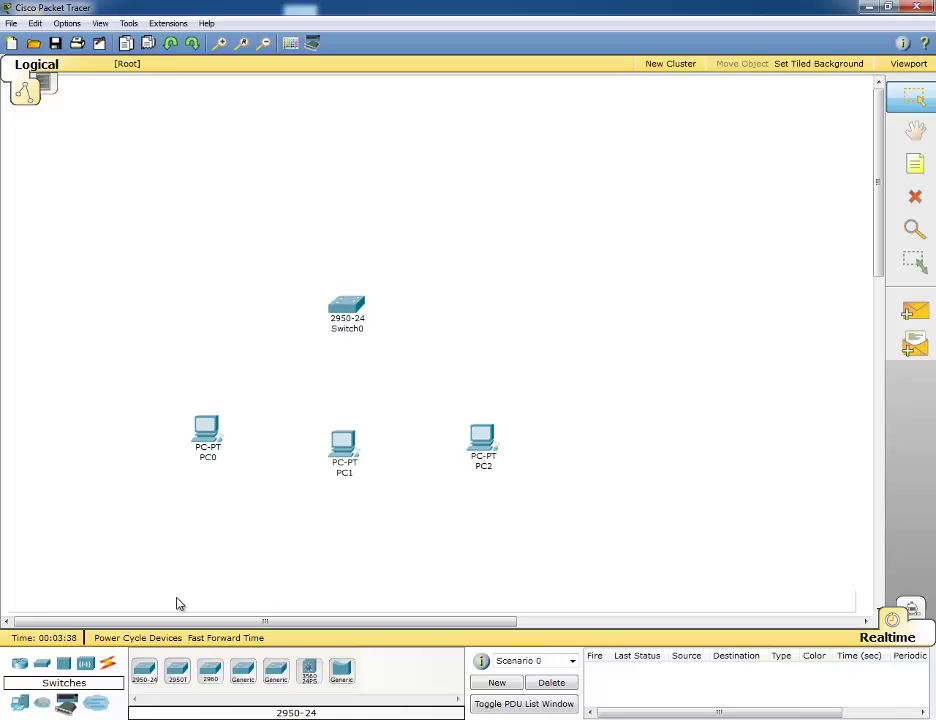
Connect PC0, PC1 and PC2 to the switch using automatically chosen cables.
click(109, 667)
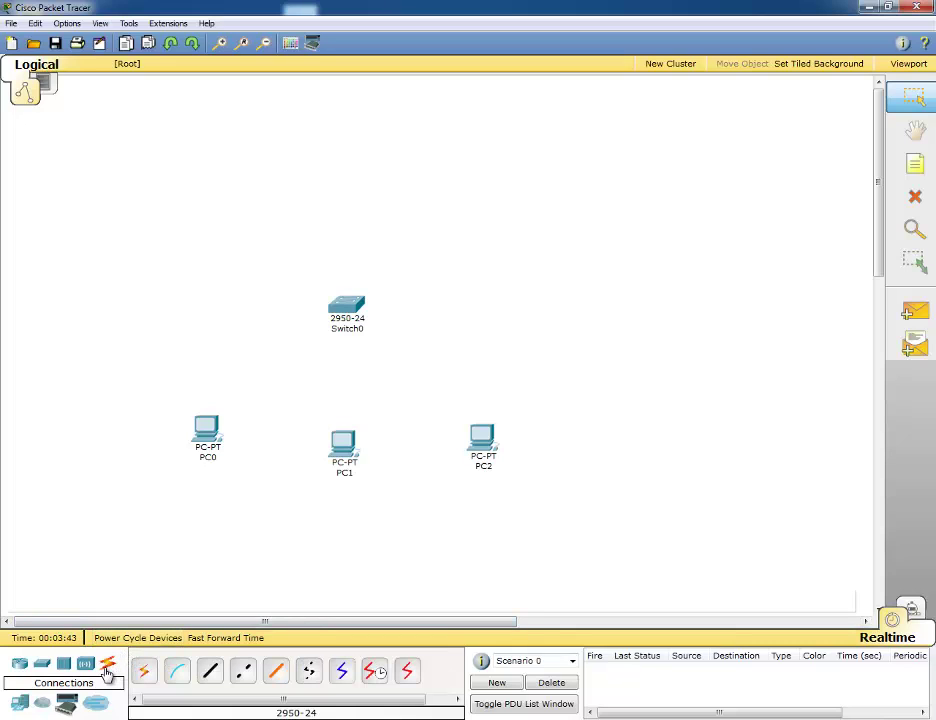
click(145, 674)
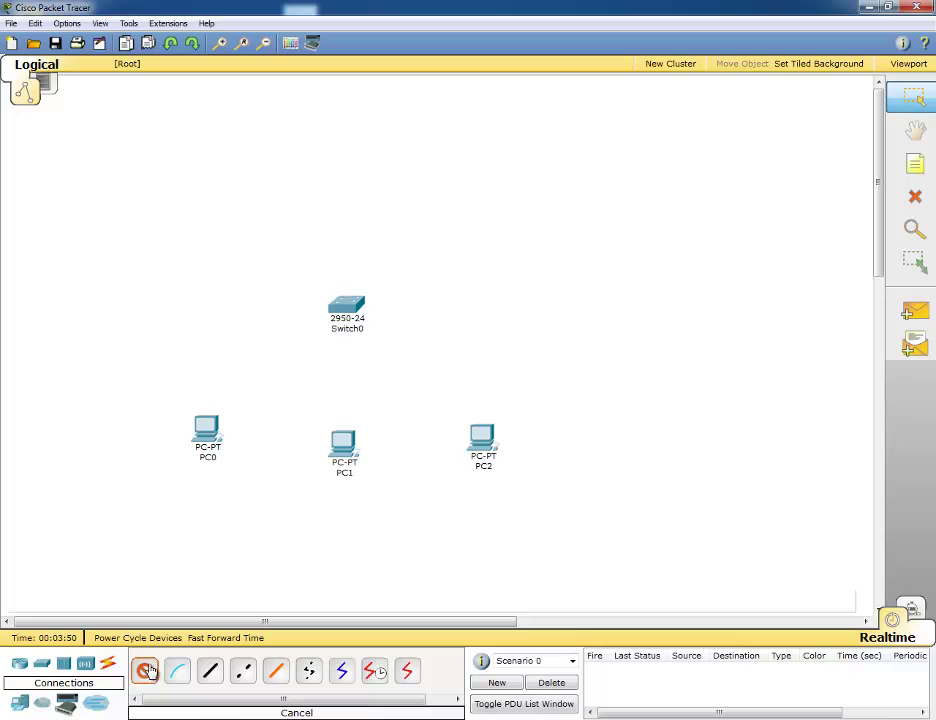
click(212, 432)
click(345, 311)
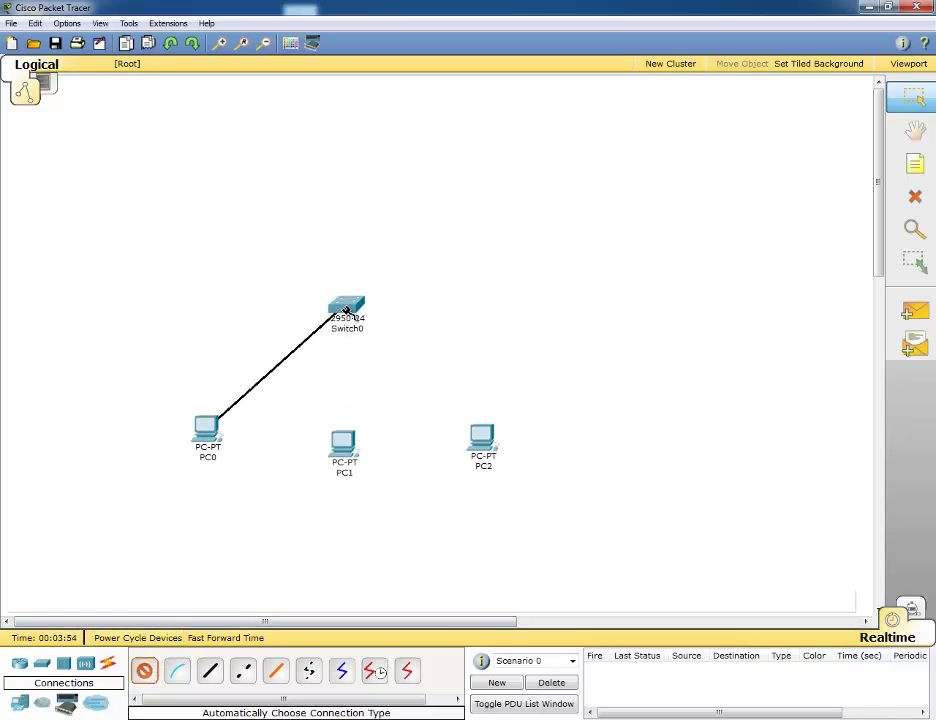
click(344, 447)
click(346, 313)
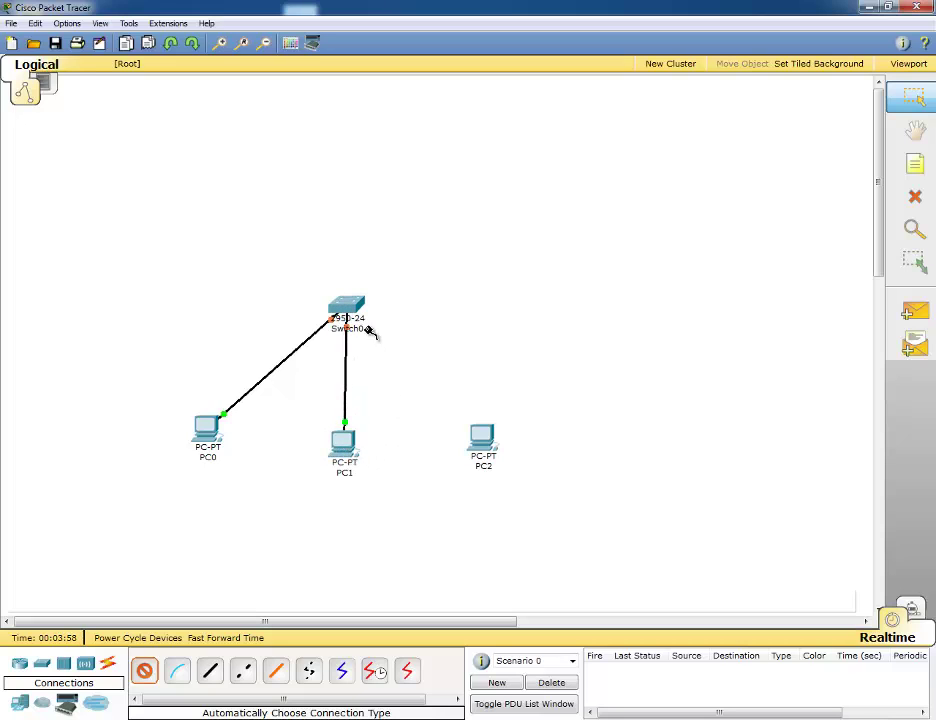
click(484, 424)
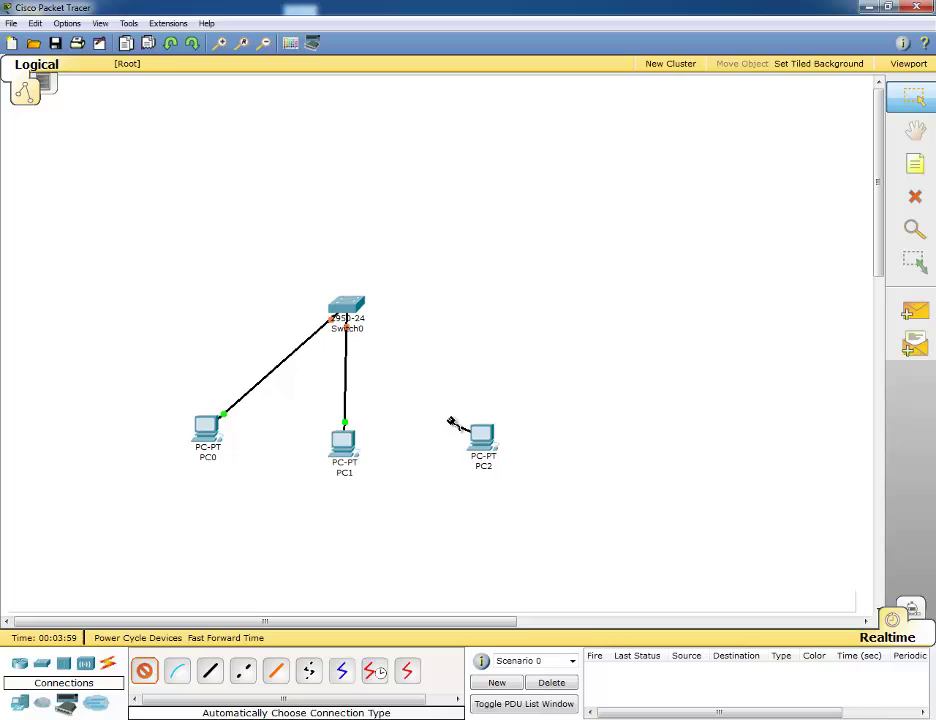
click(355, 306)
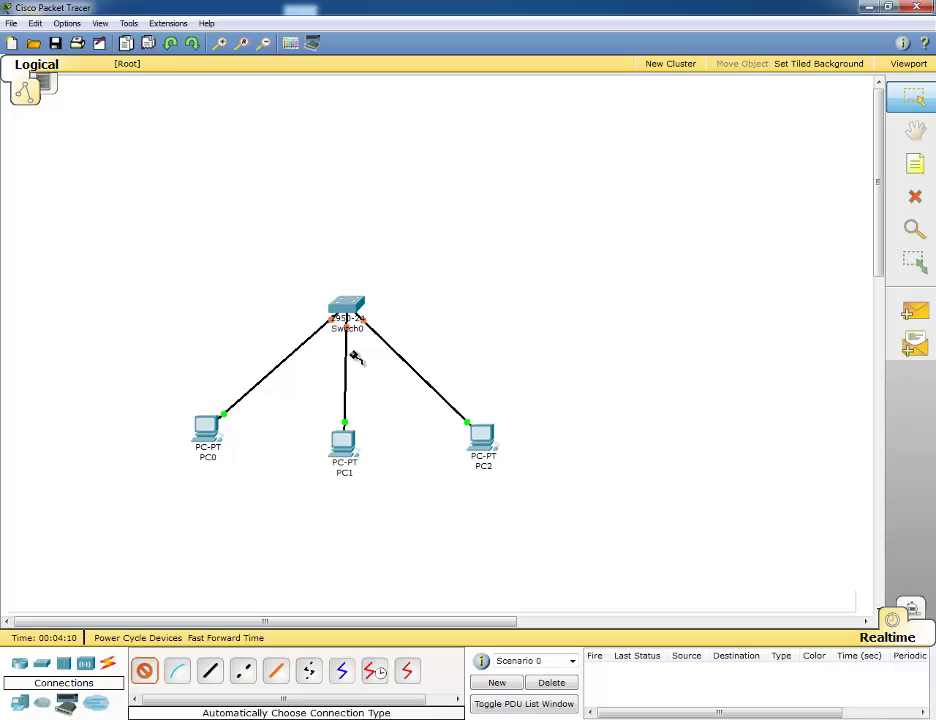
key(Escape)
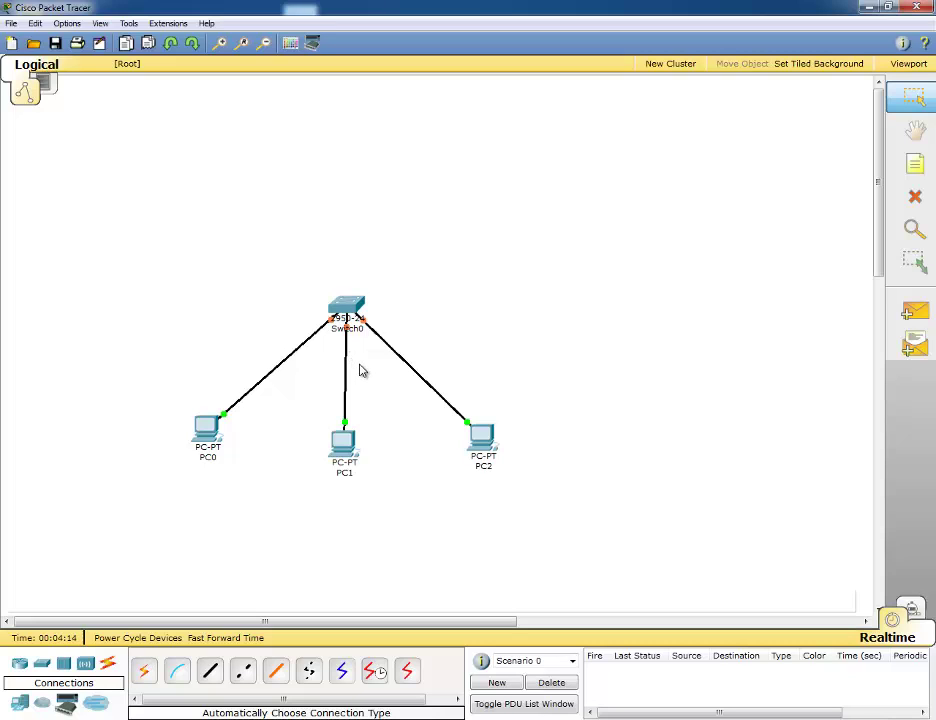
mouse_move(336, 336)
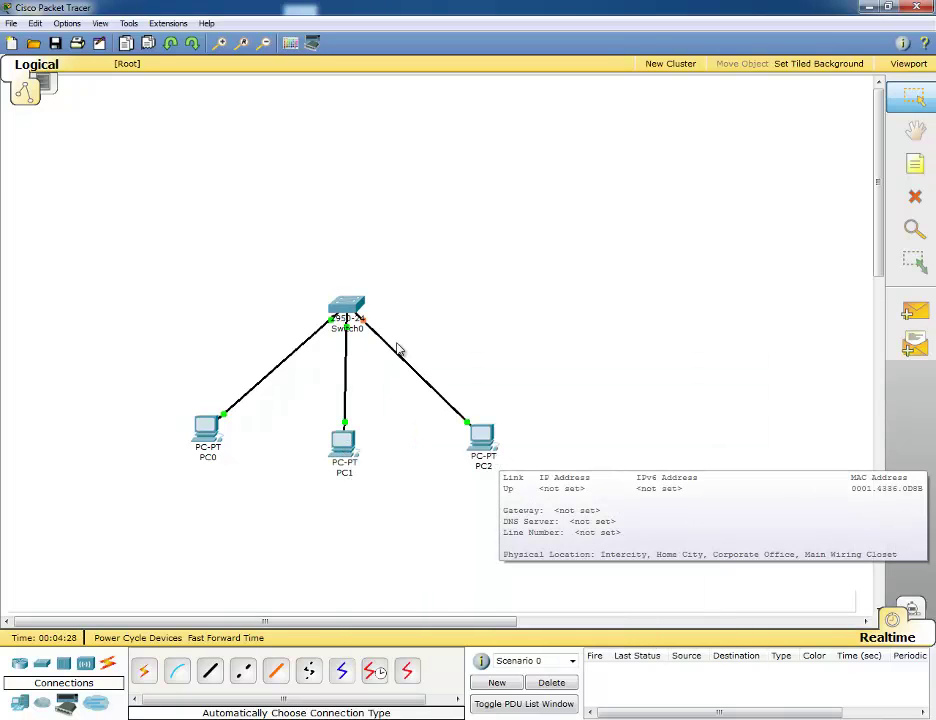
mouse_move(360, 318)
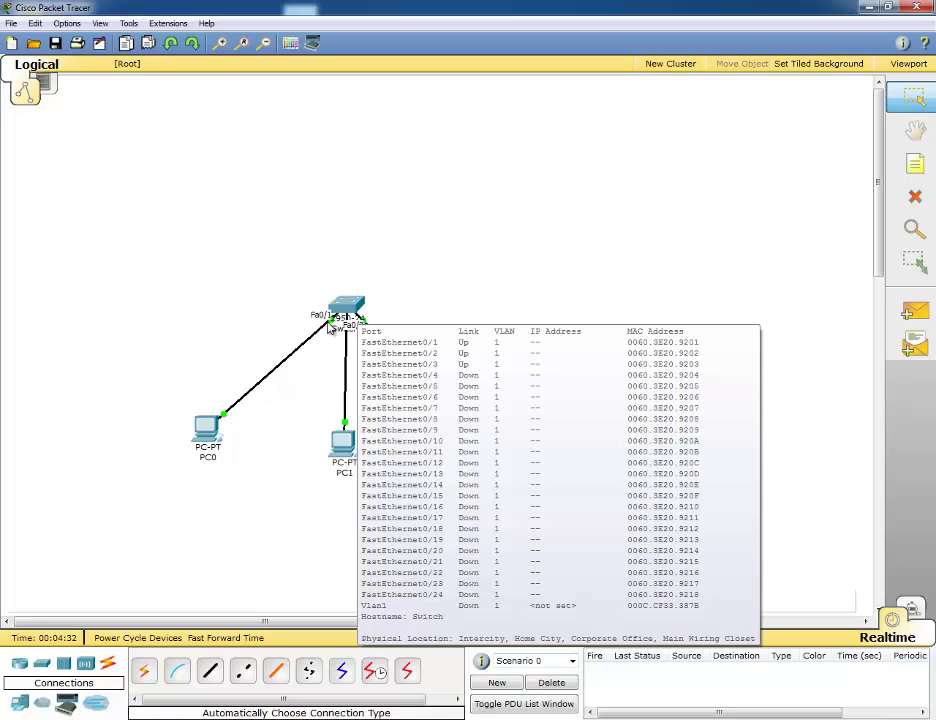
mouse_move(354, 452)
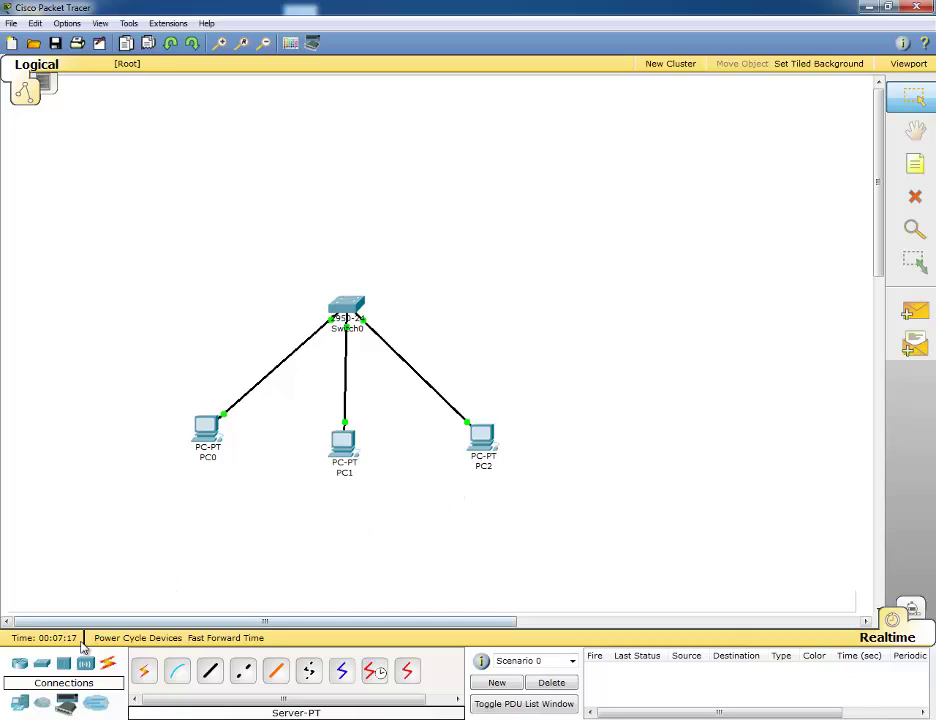
Place a generic server in the workspace above the switch.
click(22, 705)
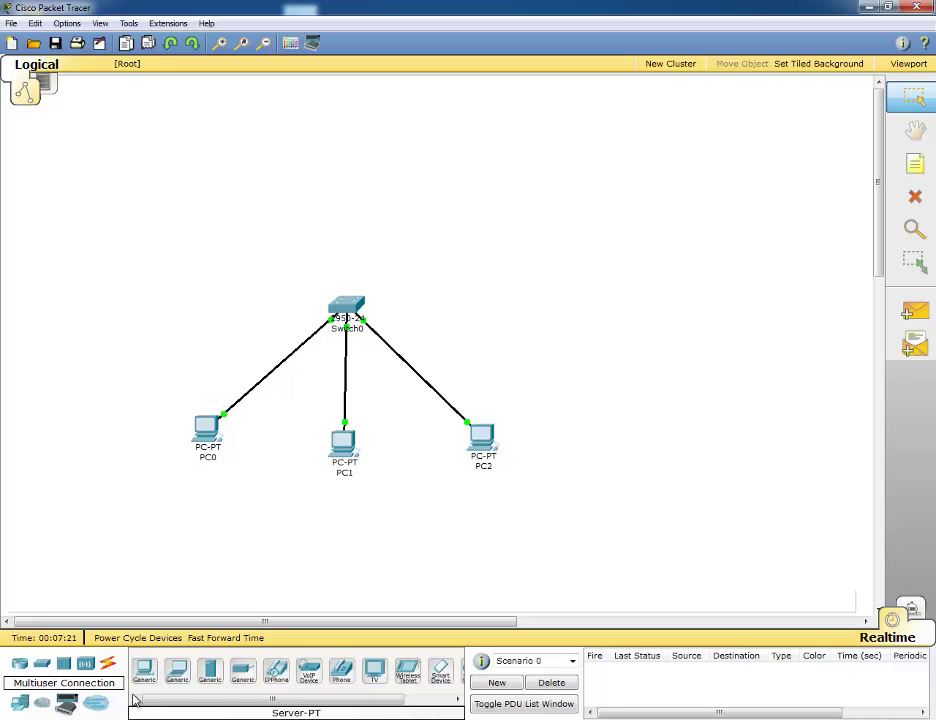
click(210, 677)
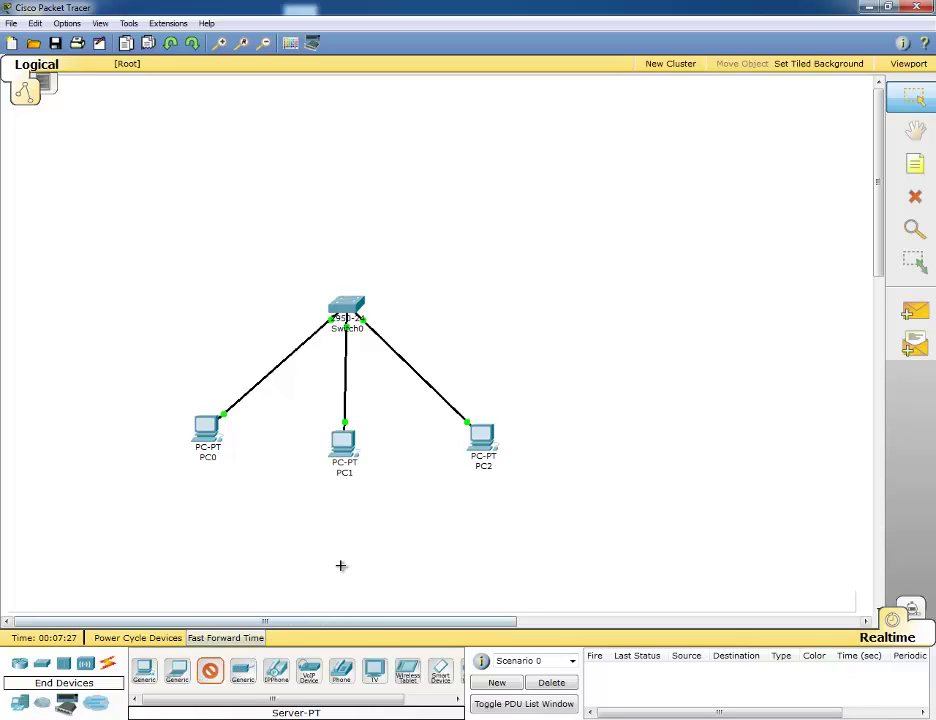
click(346, 186)
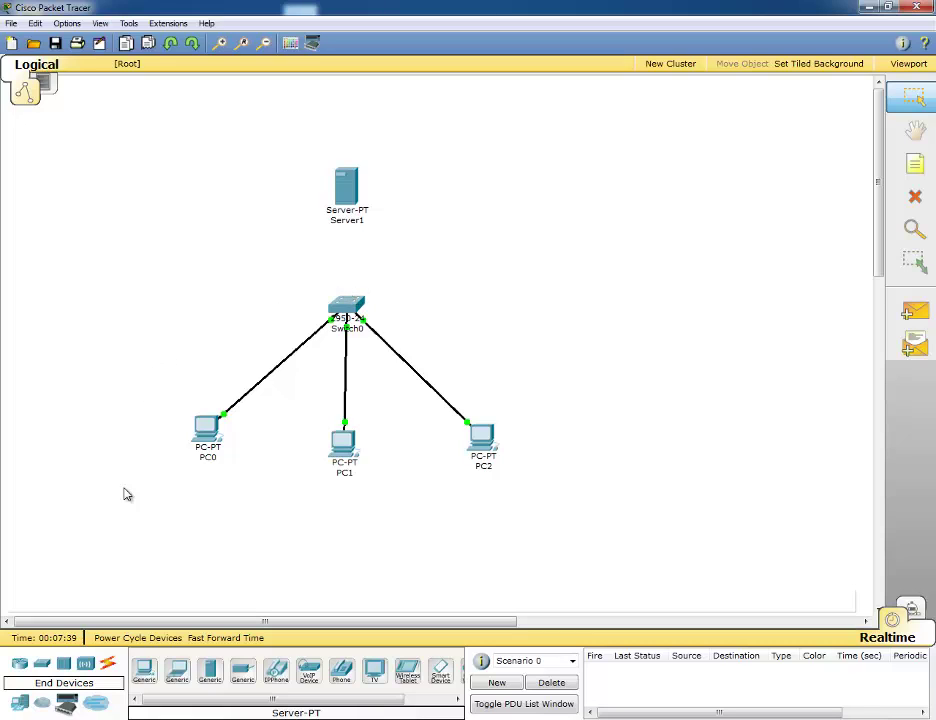
Connect the server to the switch with an automatically chosen cable and fast-forward the simulation time.
click(108, 665)
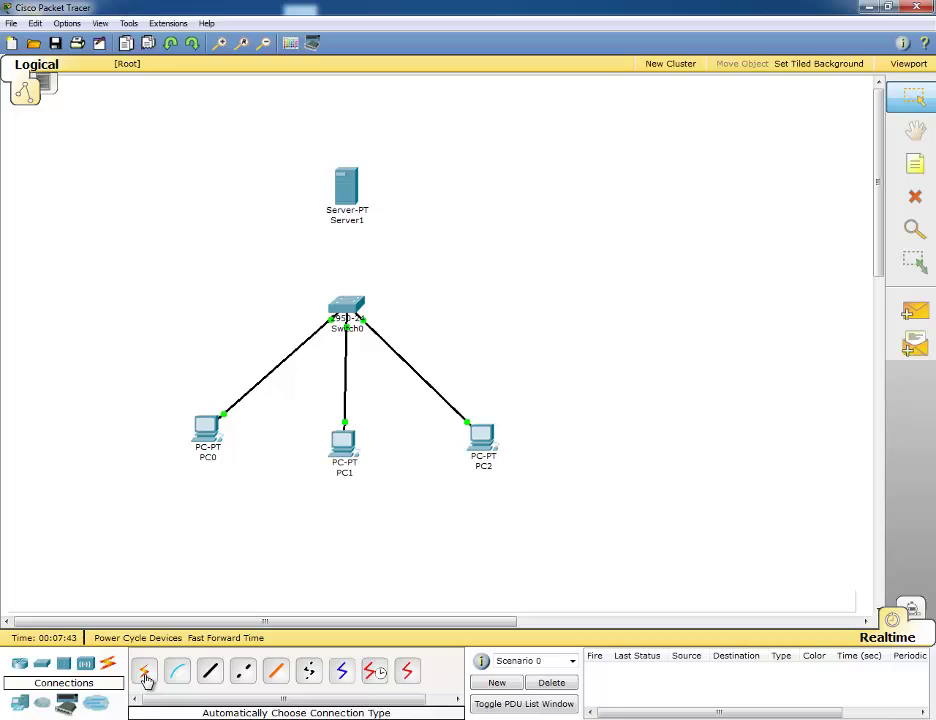
click(145, 677)
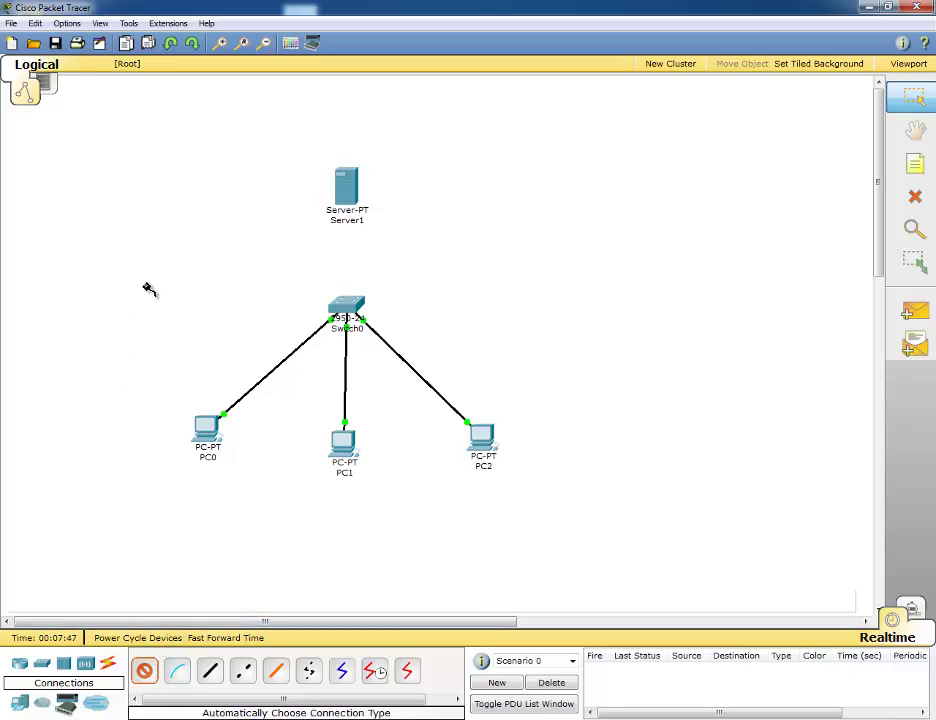
click(347, 197)
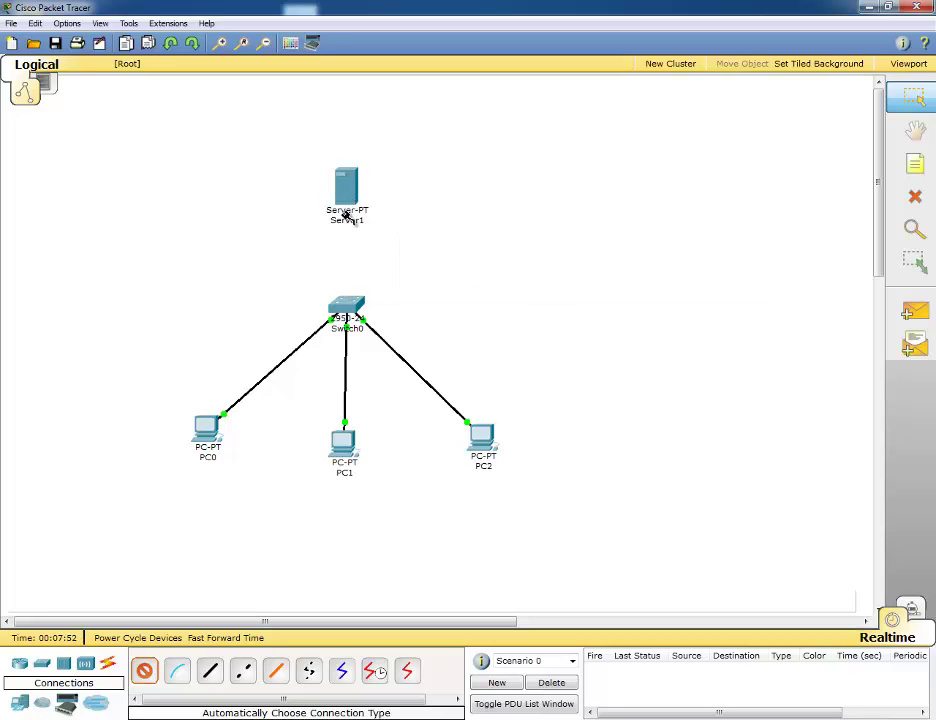
click(352, 305)
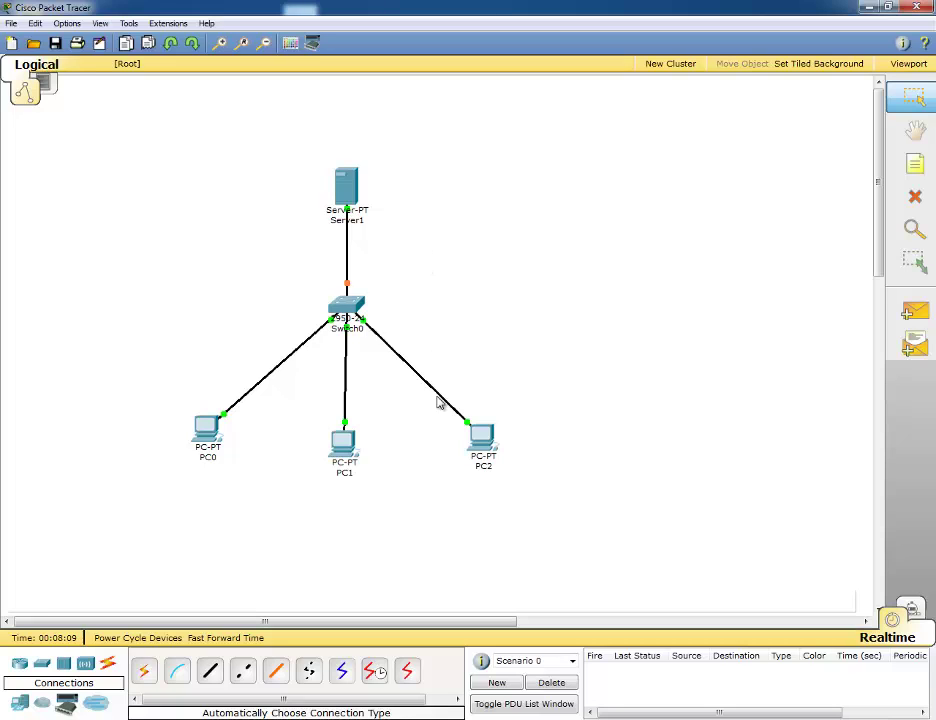
click(253, 641)
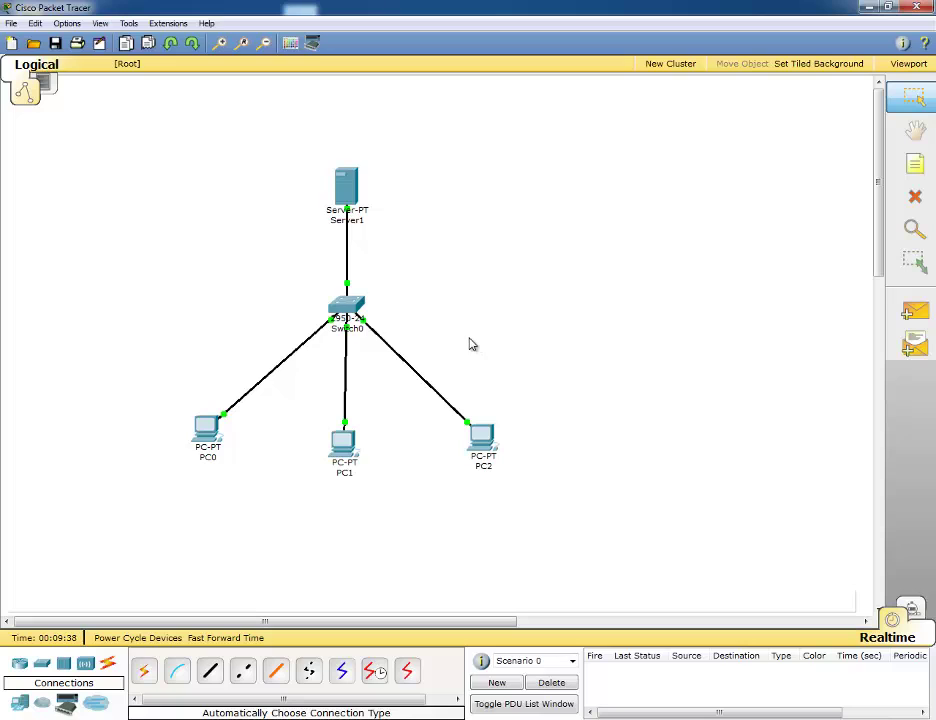
Give the server the static IP address 192.168.1.253 with subnet mask 255.255.255.0.
click(347, 188)
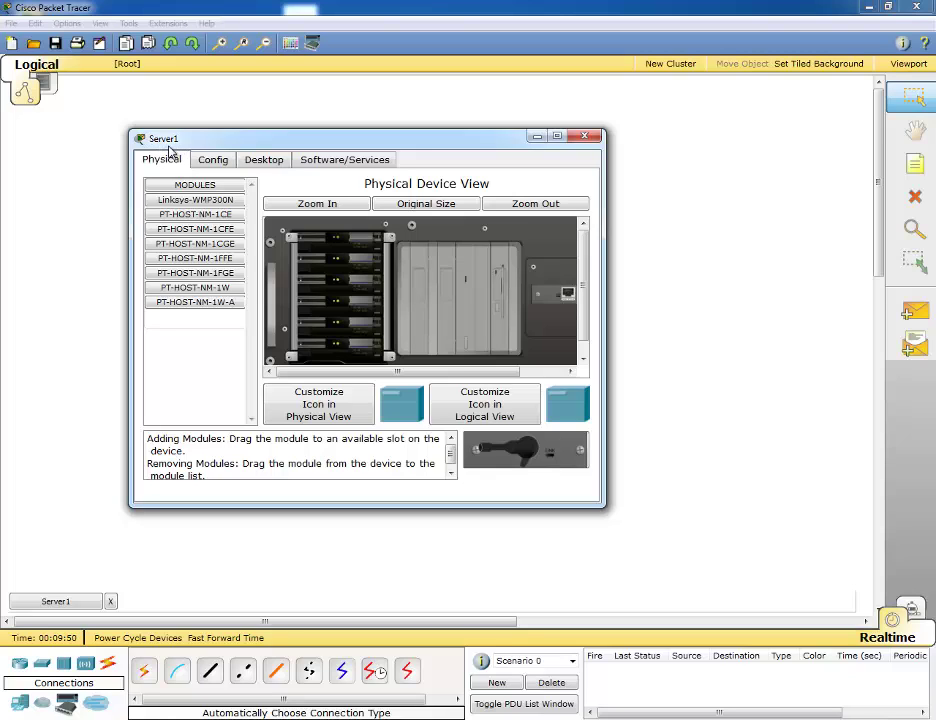
click(259, 166)
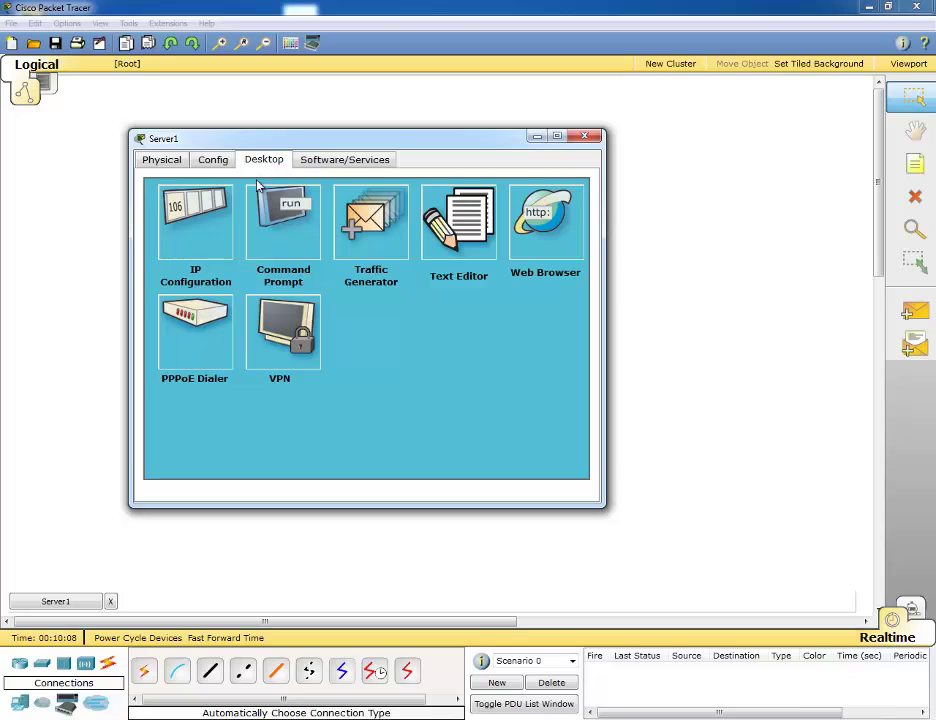
click(199, 240)
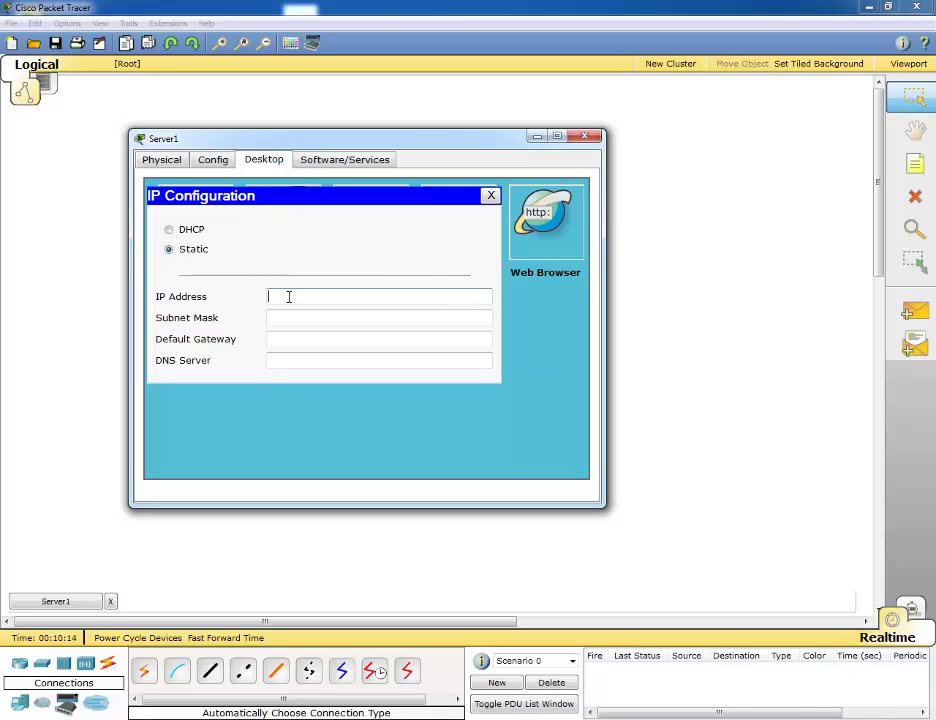
text(192.168.1.253)
click(376, 317)
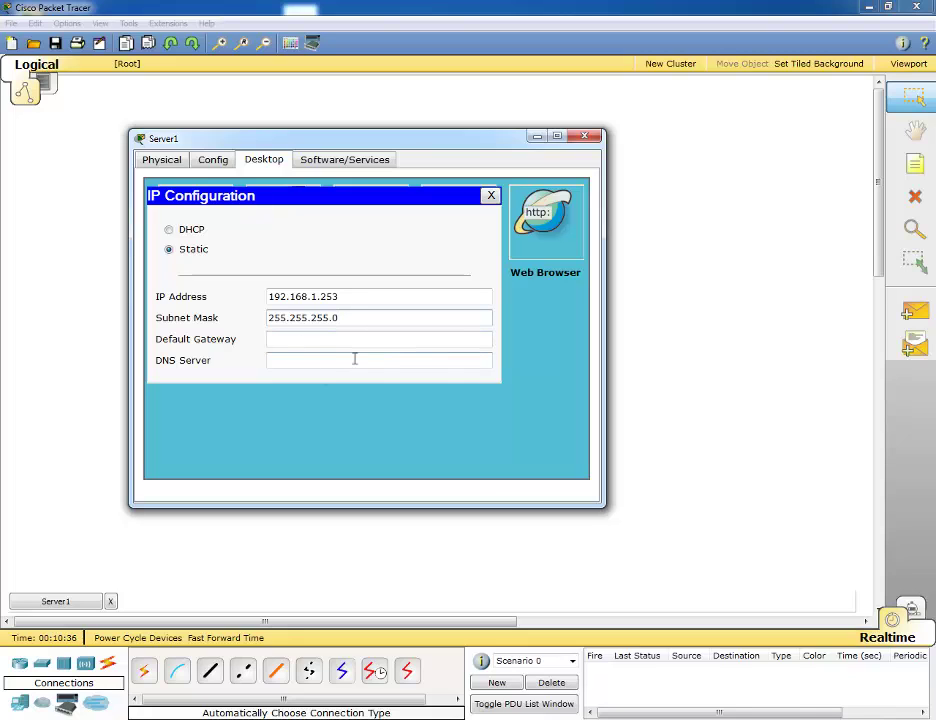
click(491, 196)
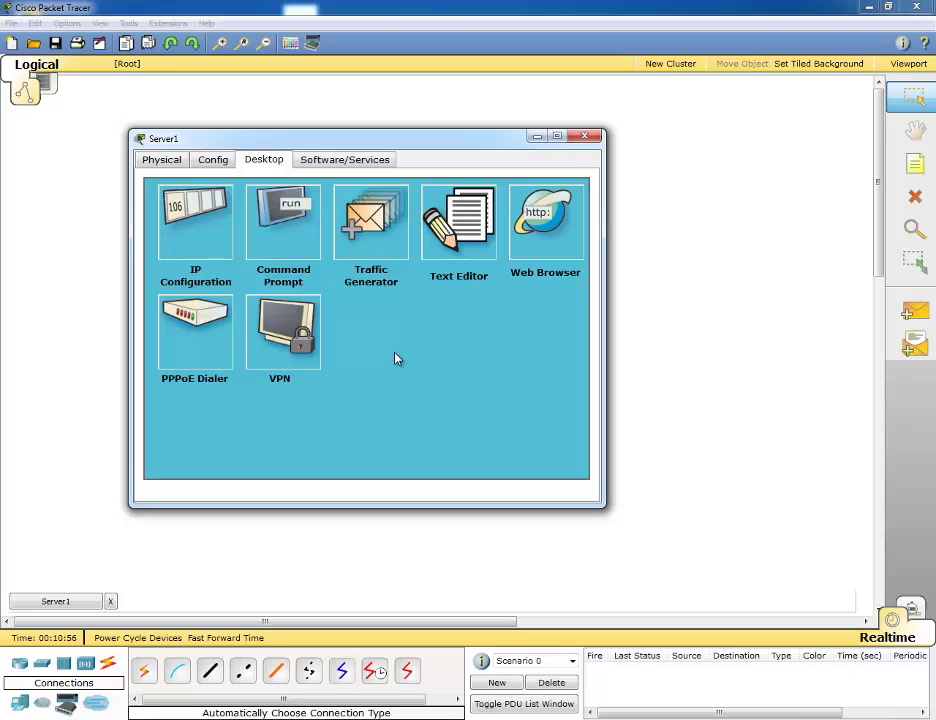
In the server's DHCP service, set the start IP address of serverPool to 192.168.1.30.
click(213, 162)
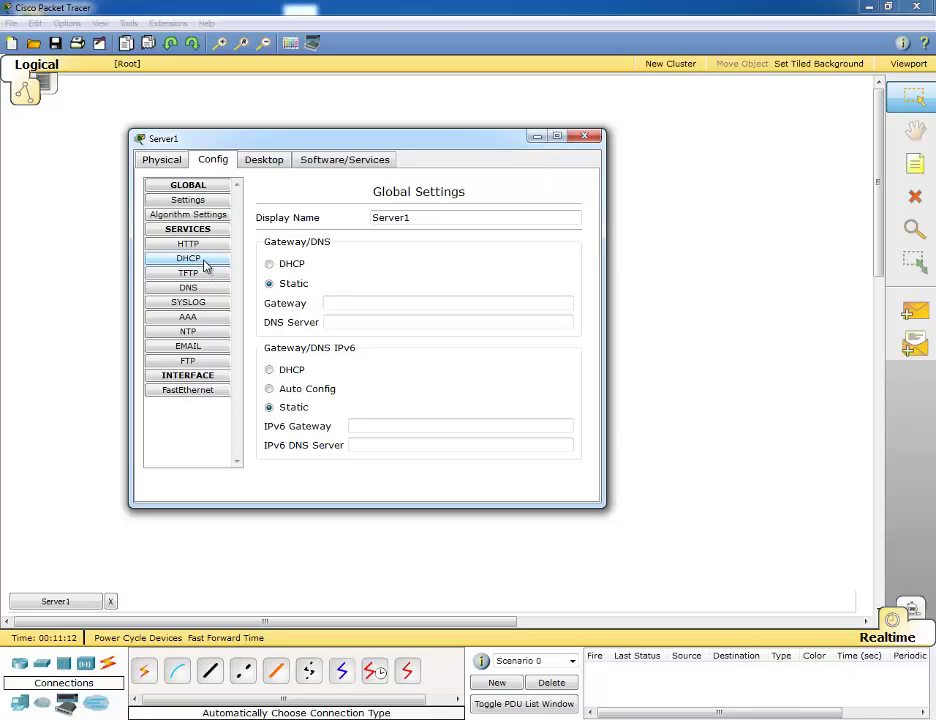
click(203, 262)
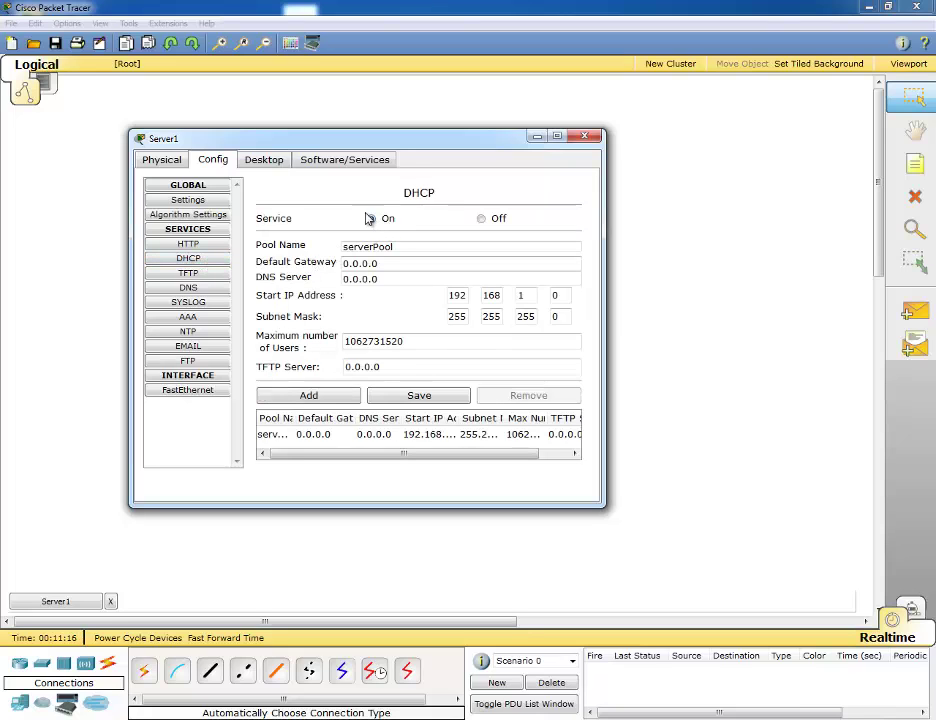
click(380, 279)
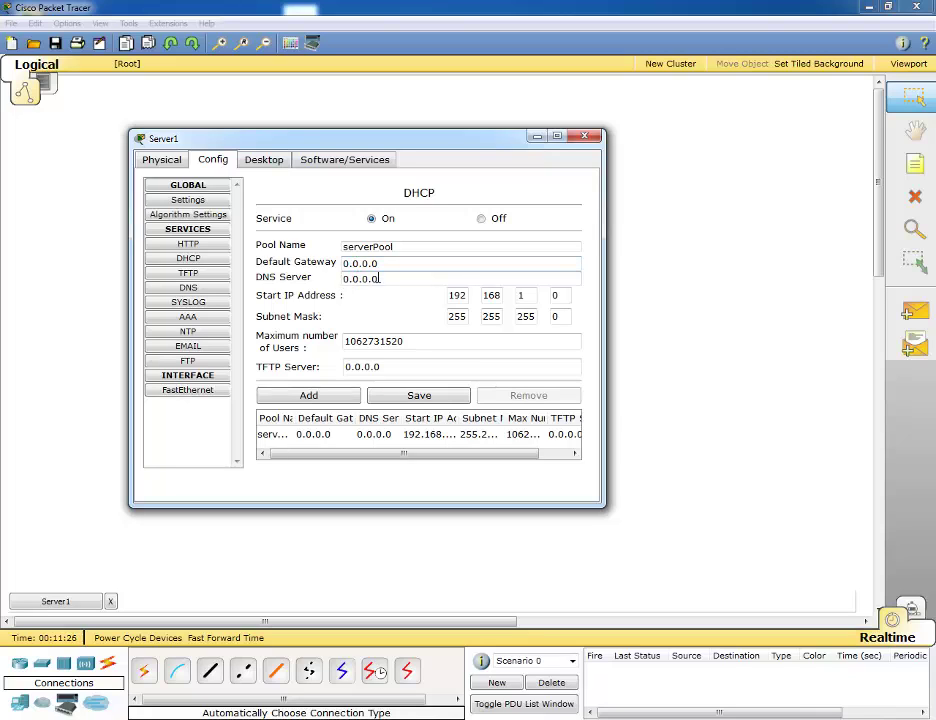
click(380, 264)
double_click(556, 296)
text(30)
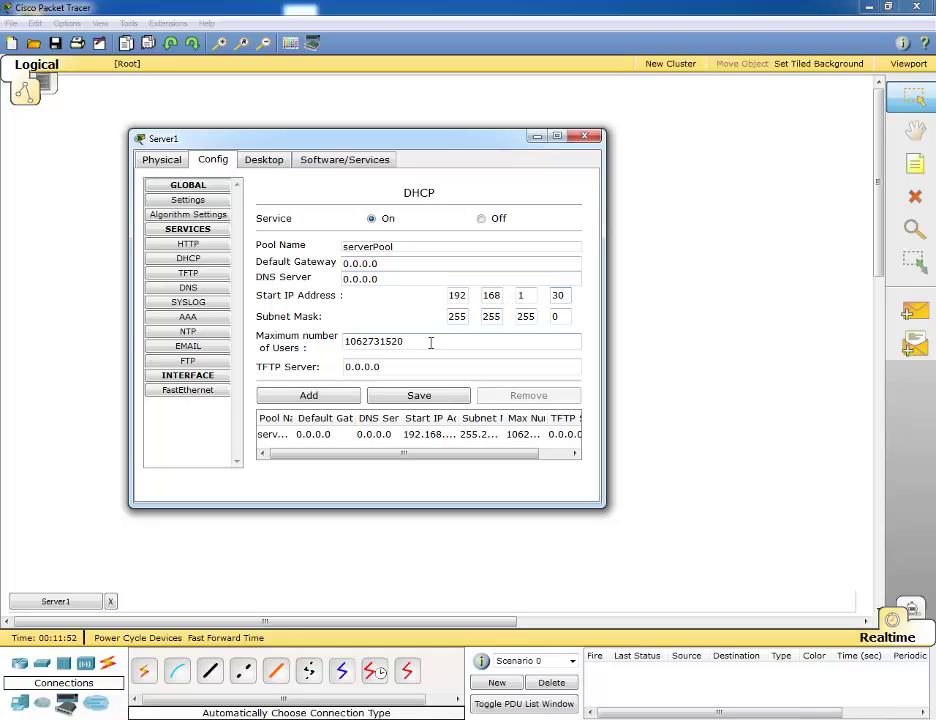
Set the DHCP pool's maximum number of users to 100, save the pool and close the server's configuration.
drag(430, 342, 340, 344)
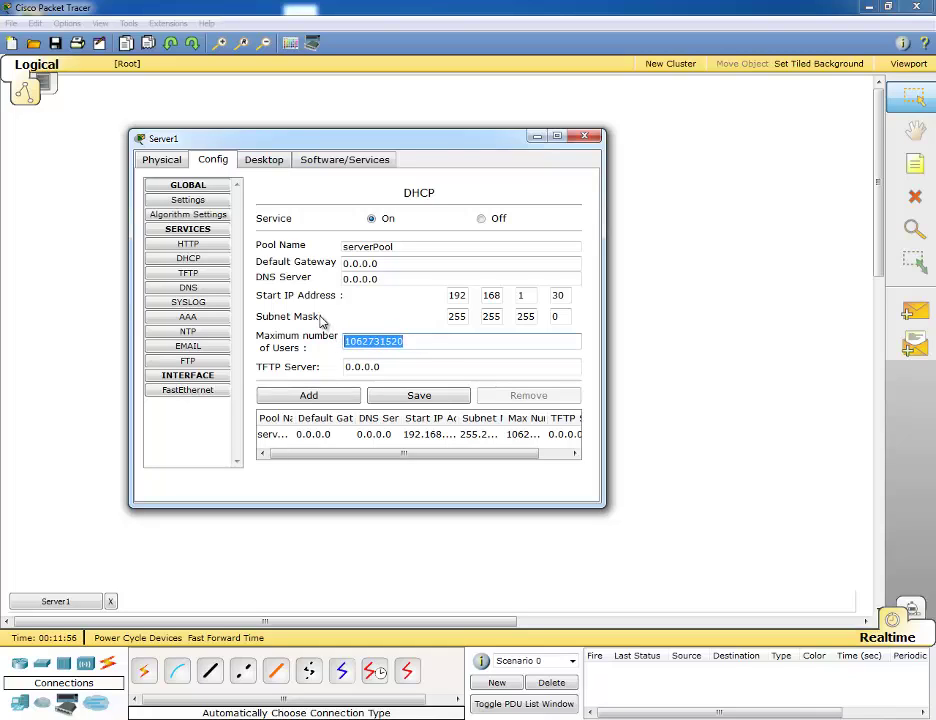
text(100)
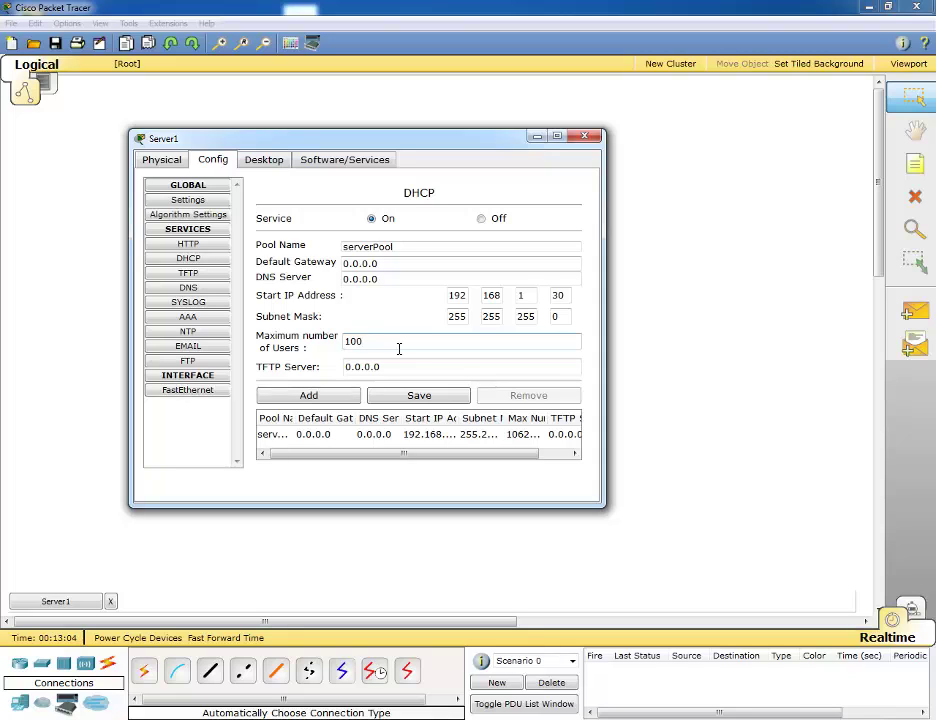
click(420, 396)
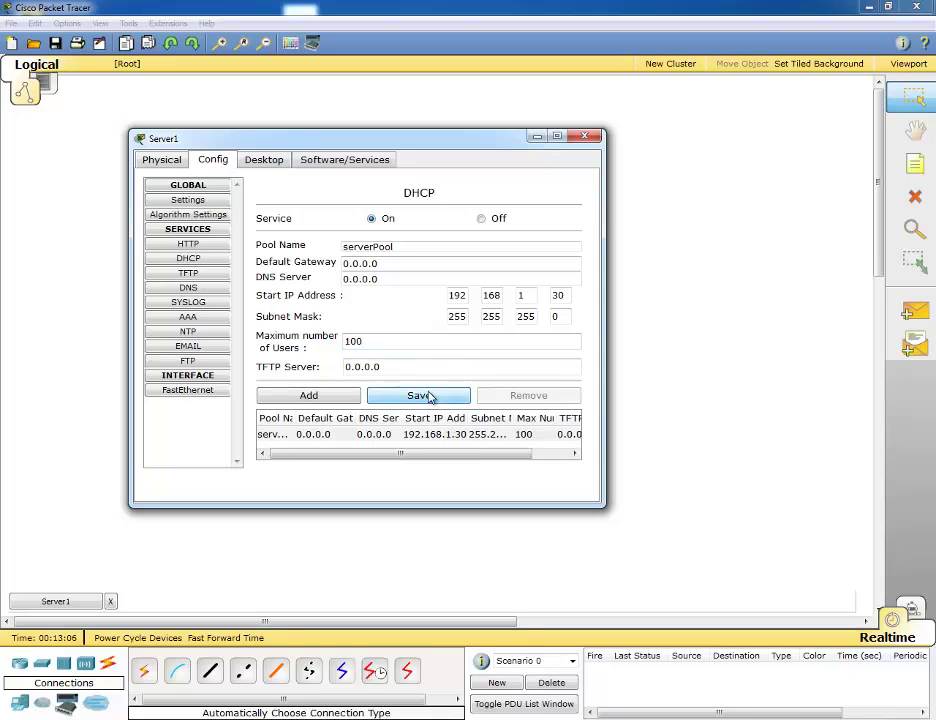
click(586, 137)
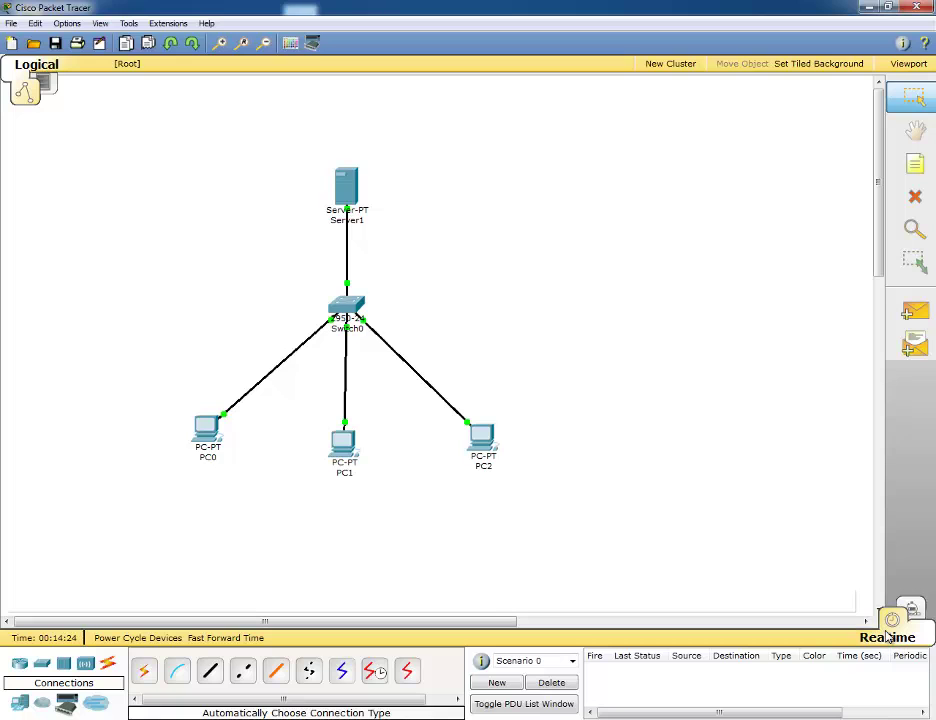
Set PC0's IP configuration to DHCP so it requests an address, and close its configuration window.
click(207, 431)
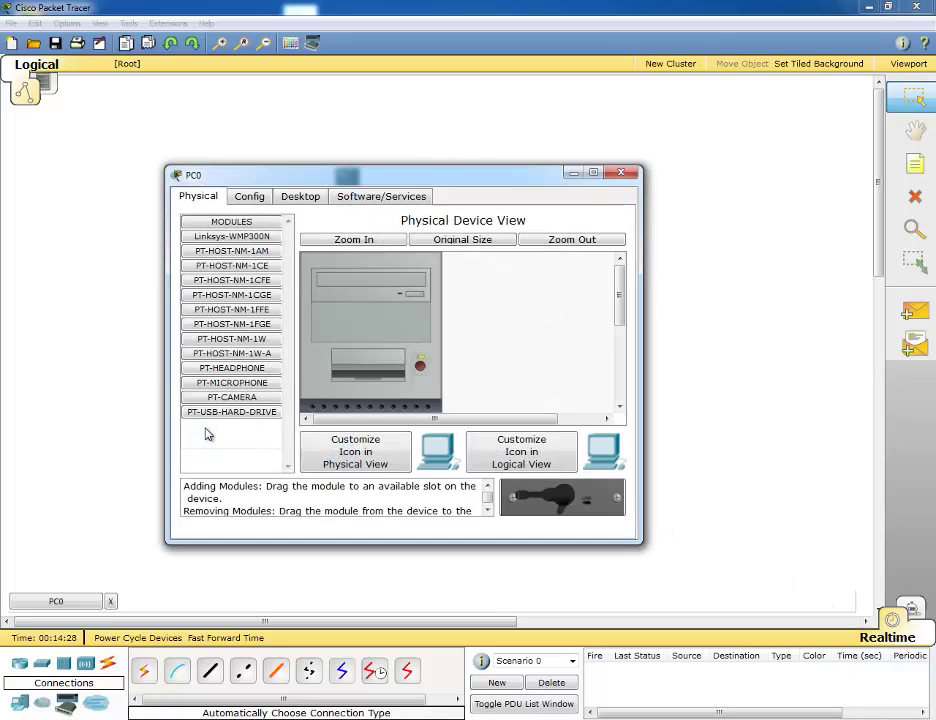
click(303, 200)
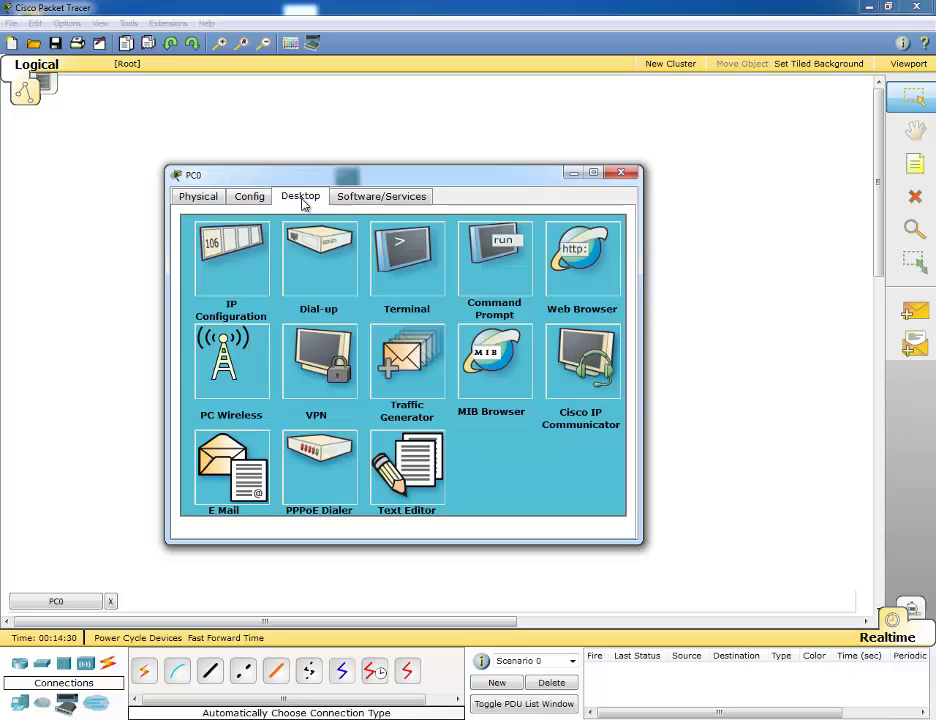
click(255, 268)
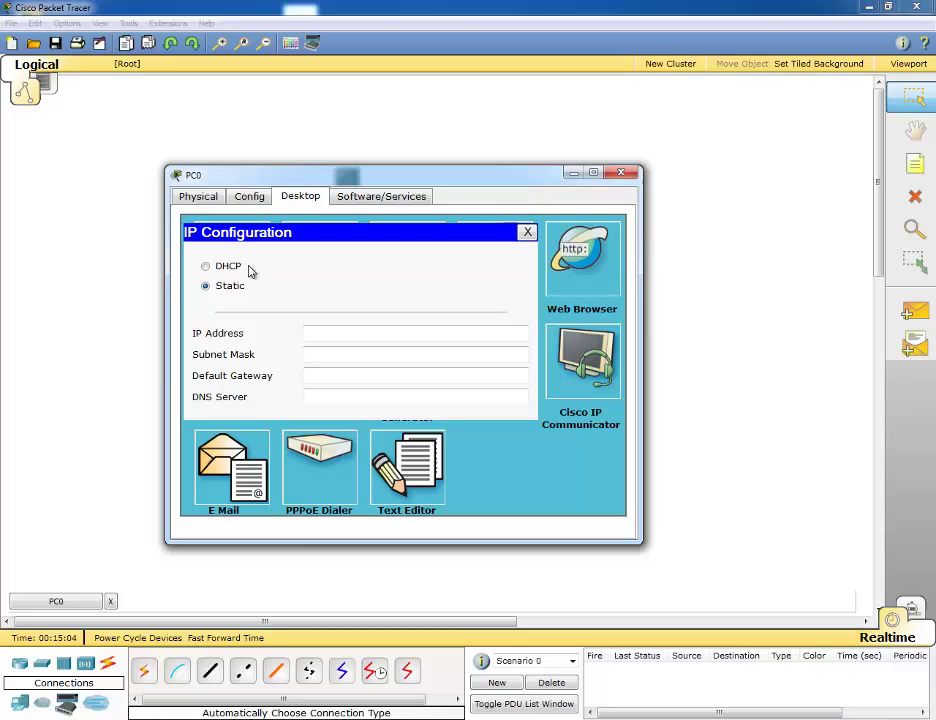
click(205, 266)
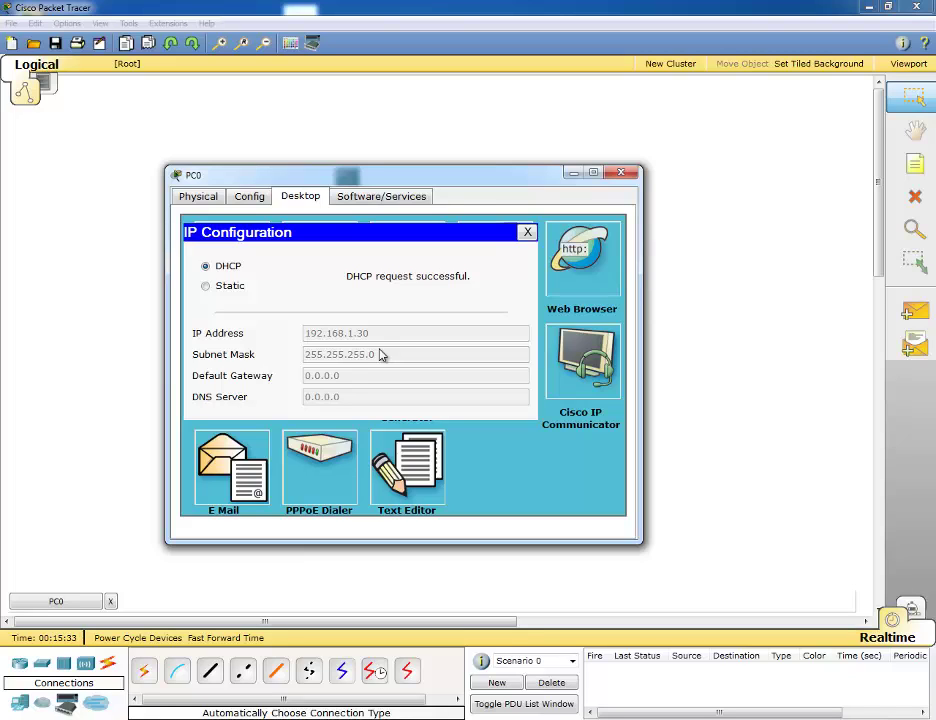
click(527, 232)
click(622, 176)
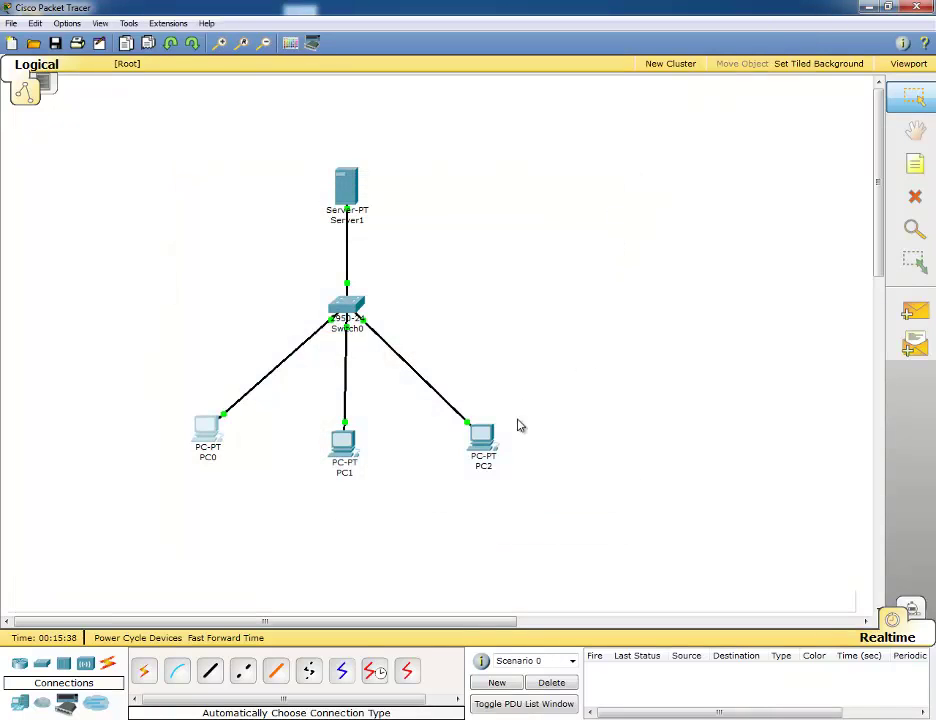
Check PC0's assigned address by running ipconfig in its Command Prompt, and close the PC's window.
mouse_move(205, 439)
click(206, 438)
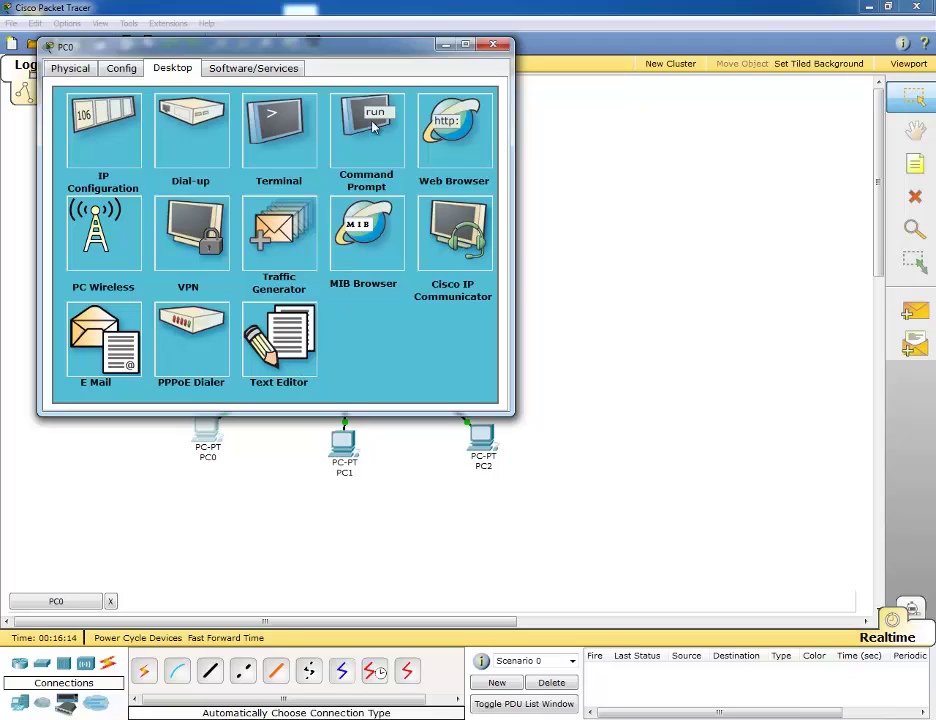
click(381, 150)
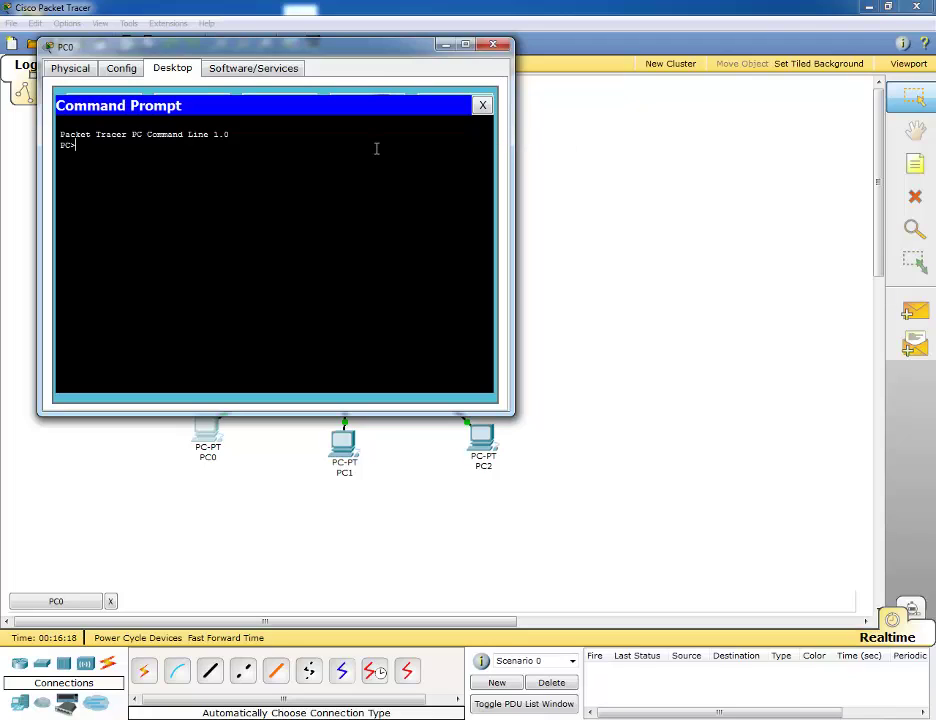
text(ipconfig)
key(Return)
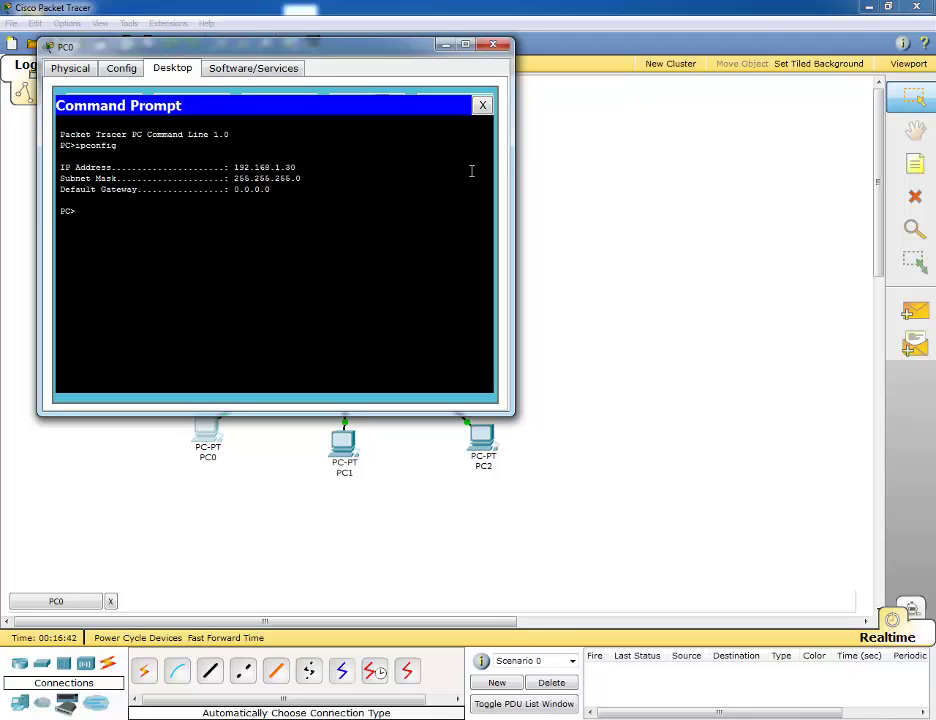
click(482, 104)
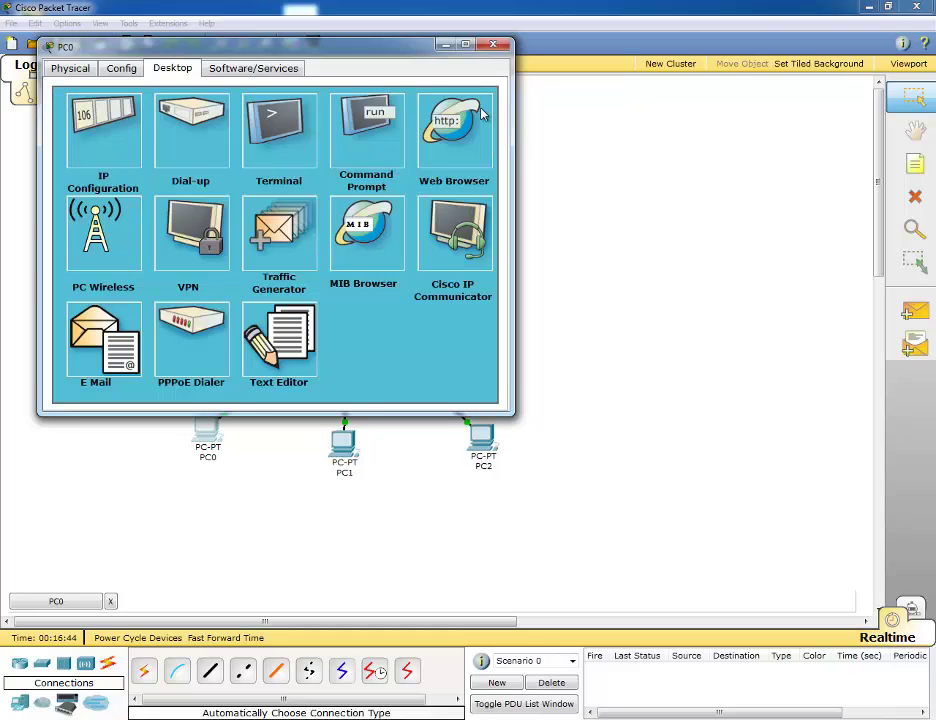
click(497, 47)
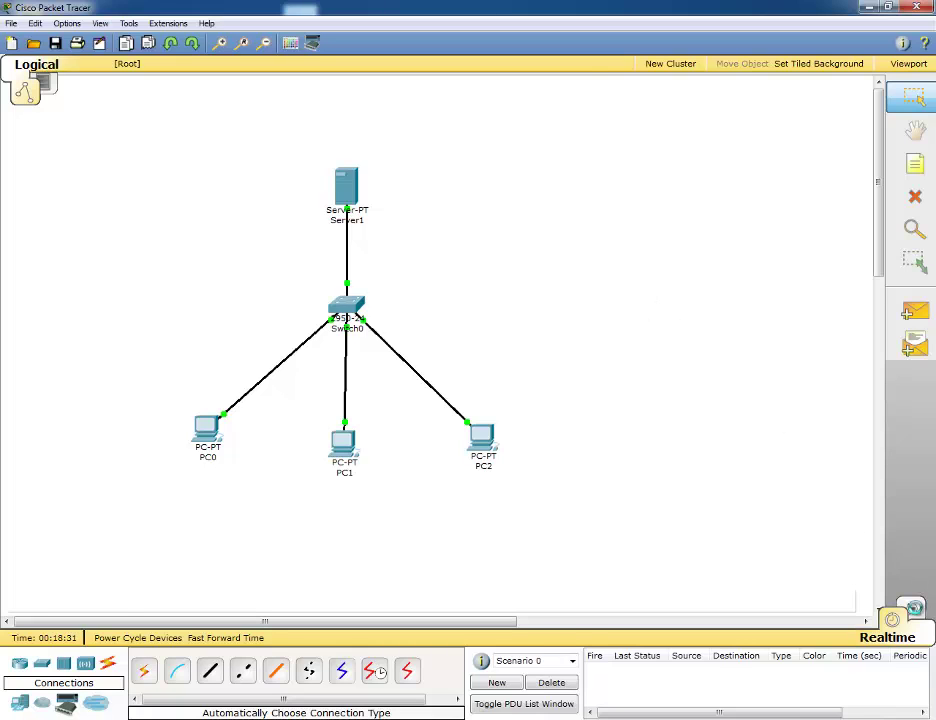
Switch to Simulation mode and filter the event list to show only DHCP events.
click(912, 609)
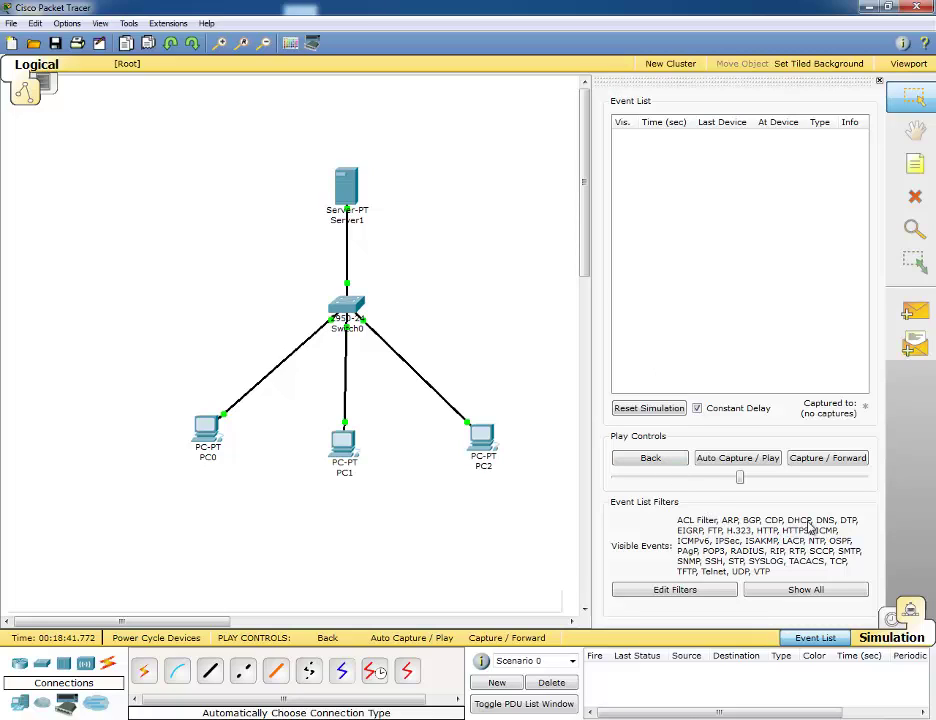
click(700, 589)
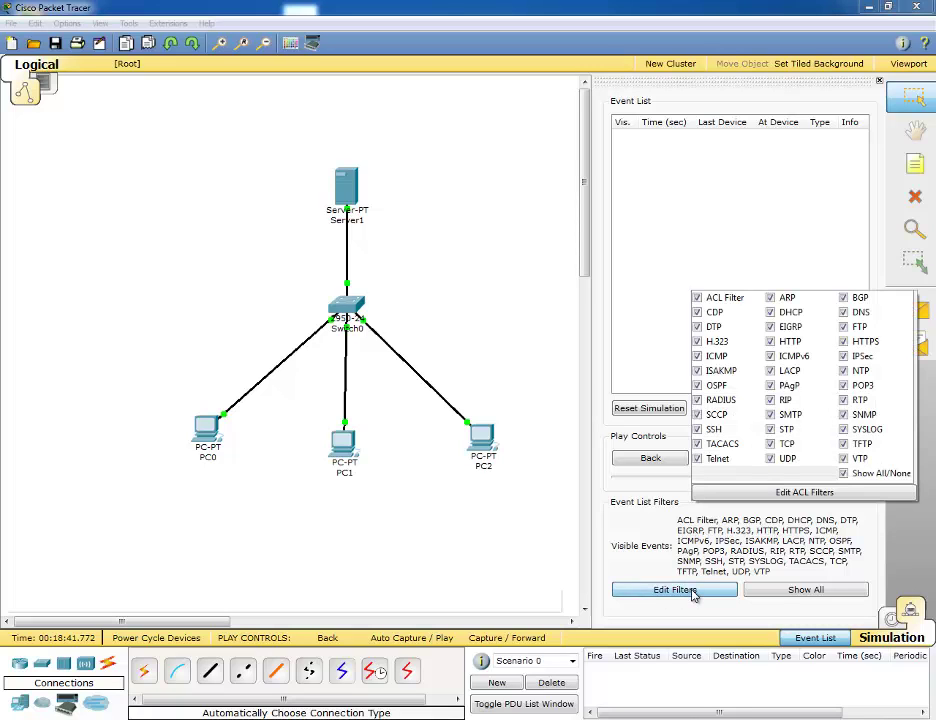
click(844, 474)
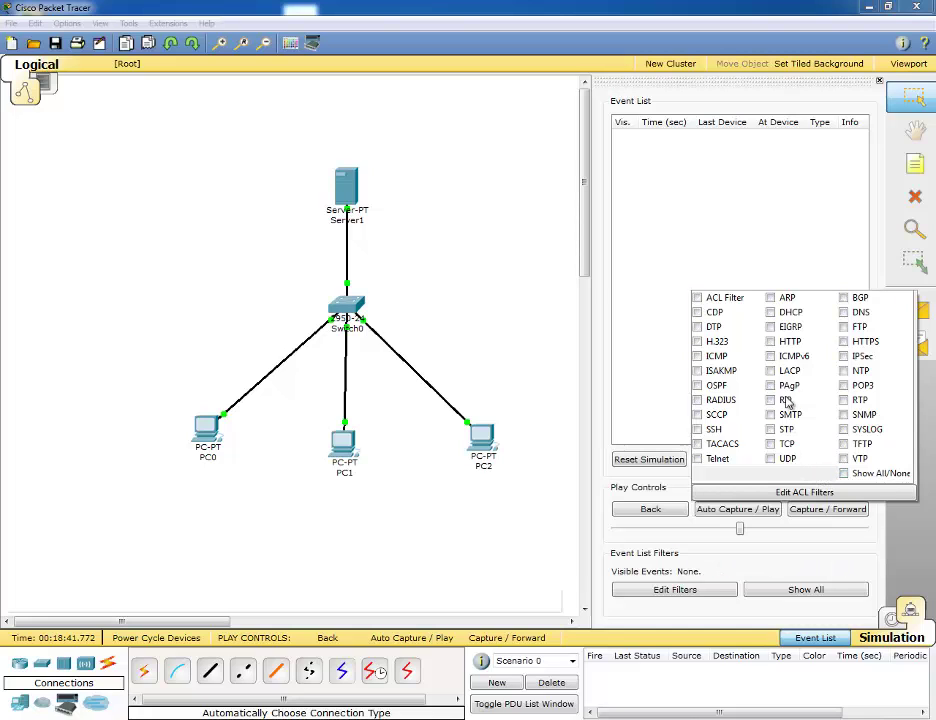
click(771, 314)
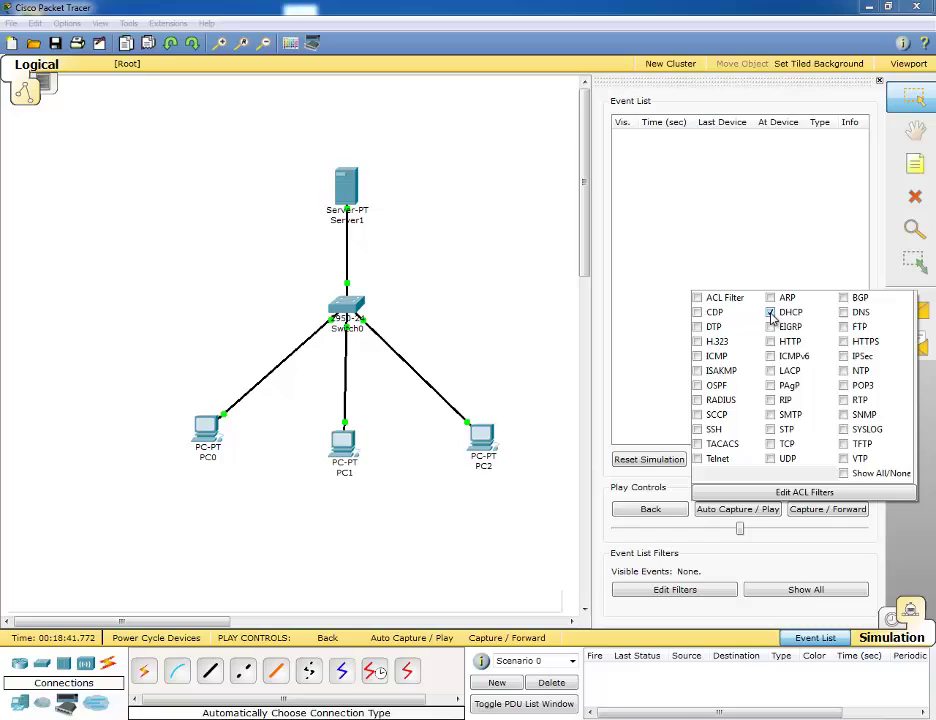
click(369, 559)
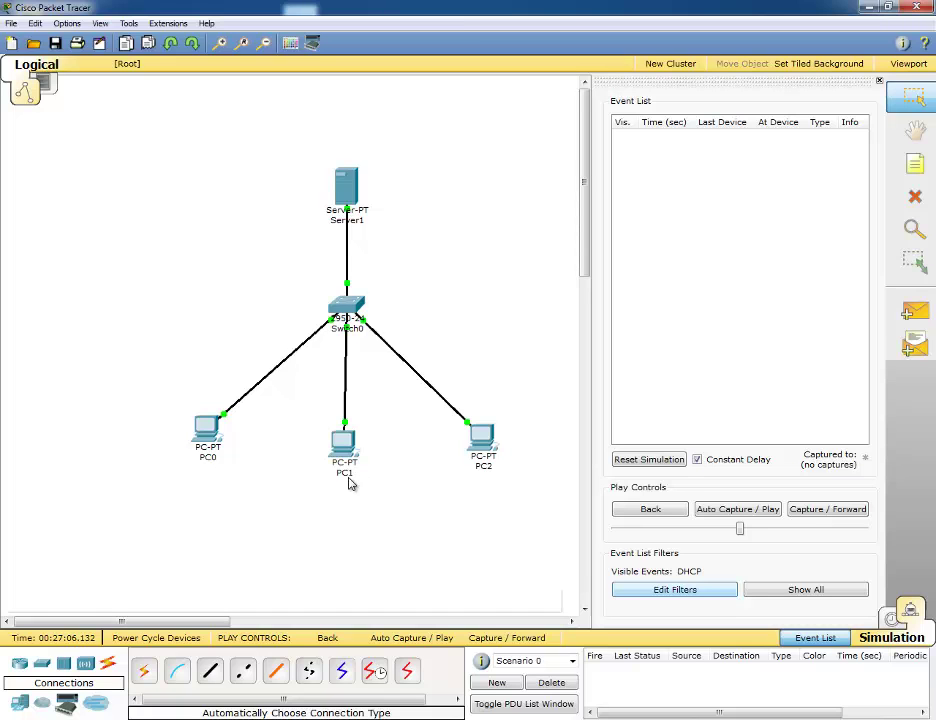
Set PC1's IP configuration to DHCP and close the IP Configuration dialog.
click(341, 449)
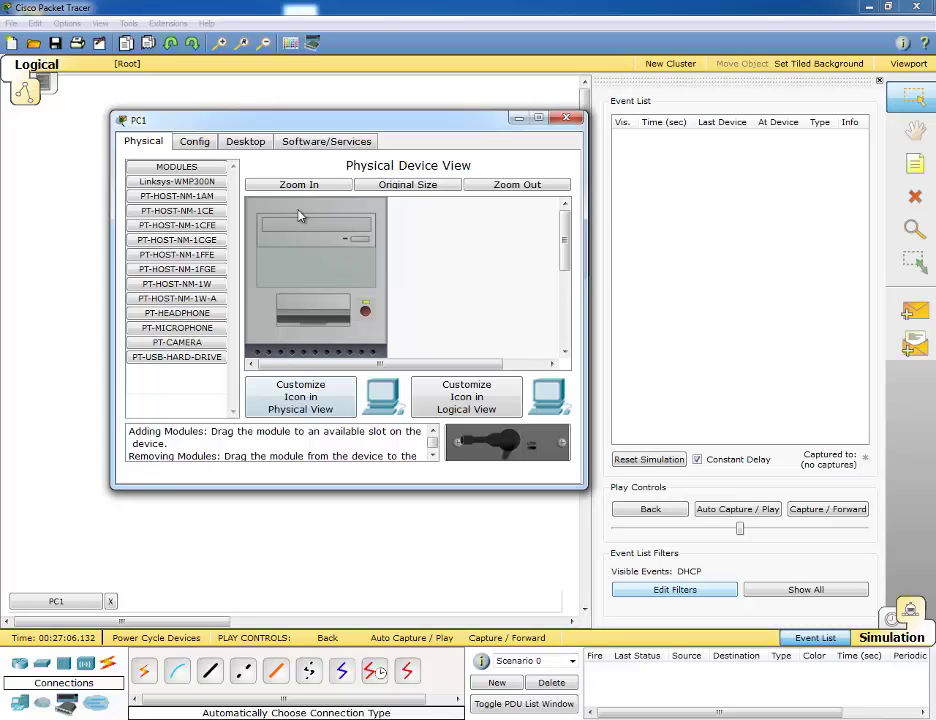
click(247, 142)
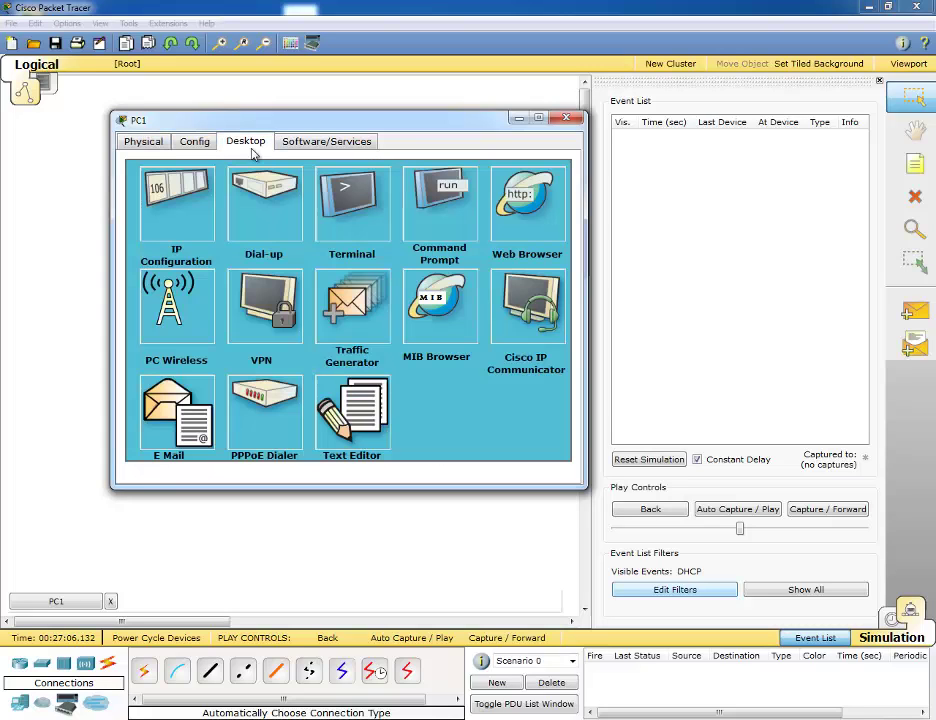
click(200, 220)
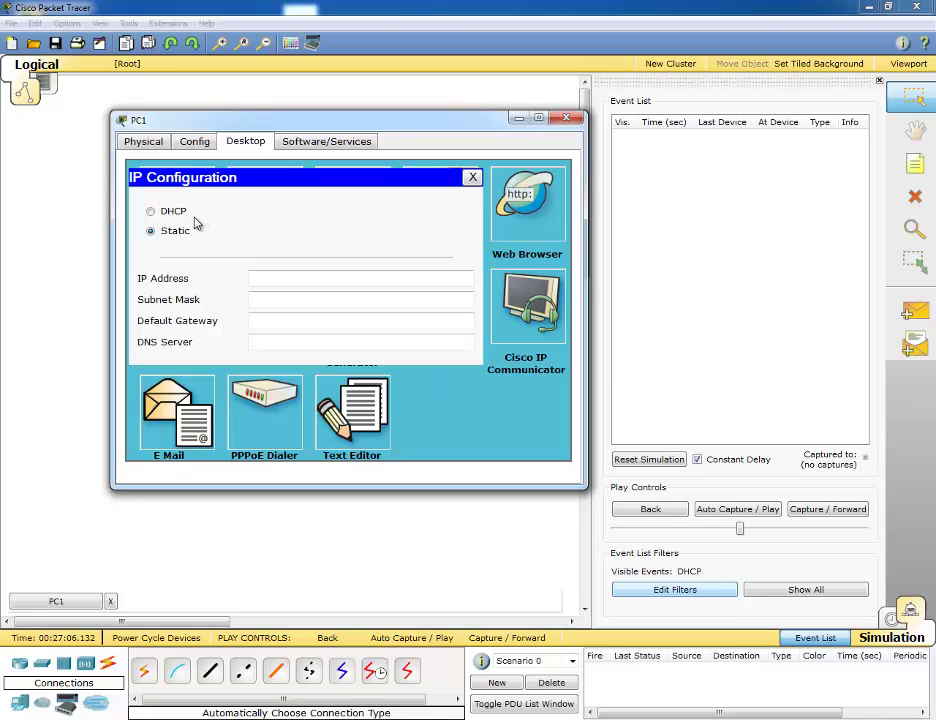
click(150, 212)
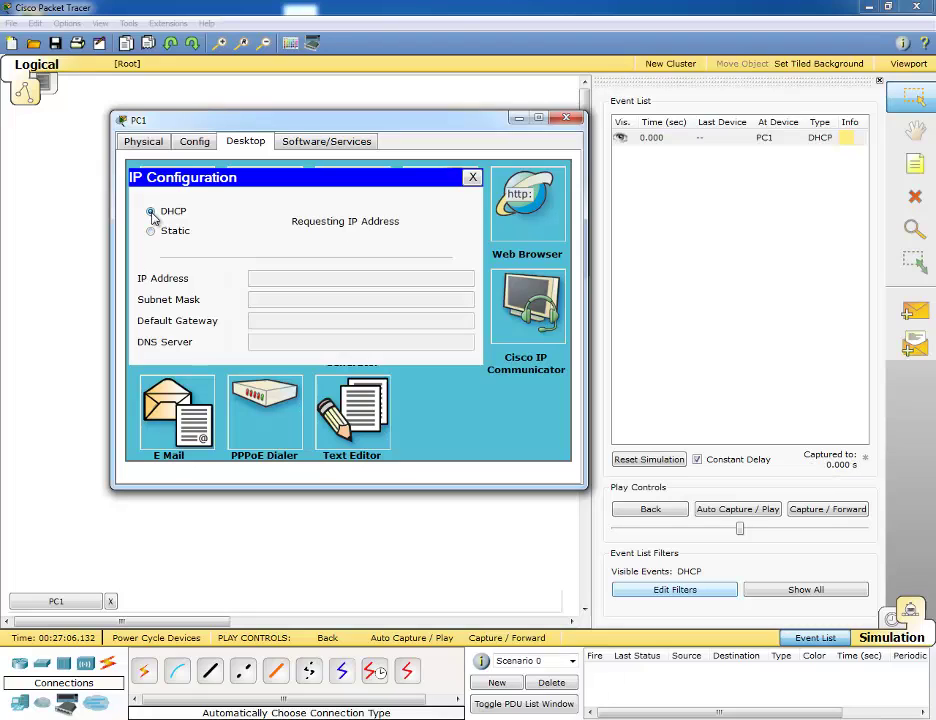
click(473, 179)
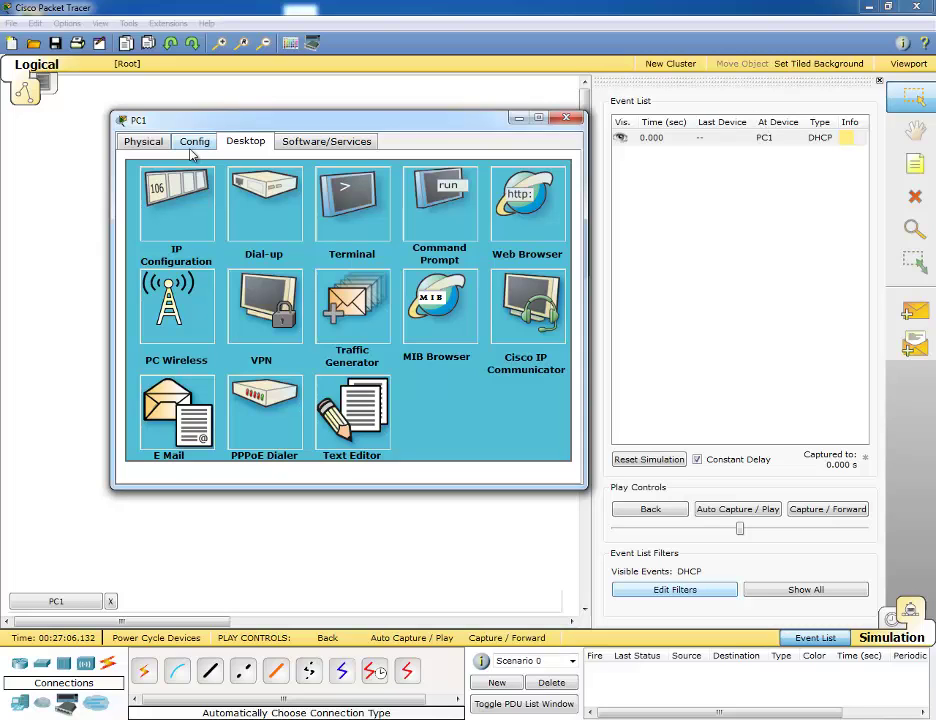
Power PC1 off and back on in its physical device view, and close its window.
click(150, 145)
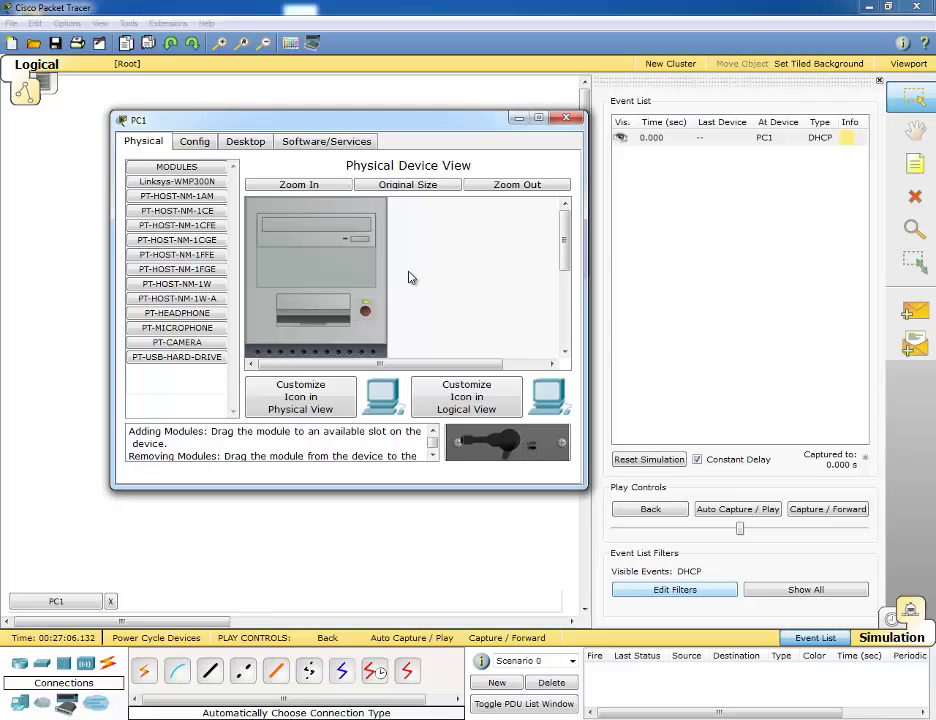
click(366, 310)
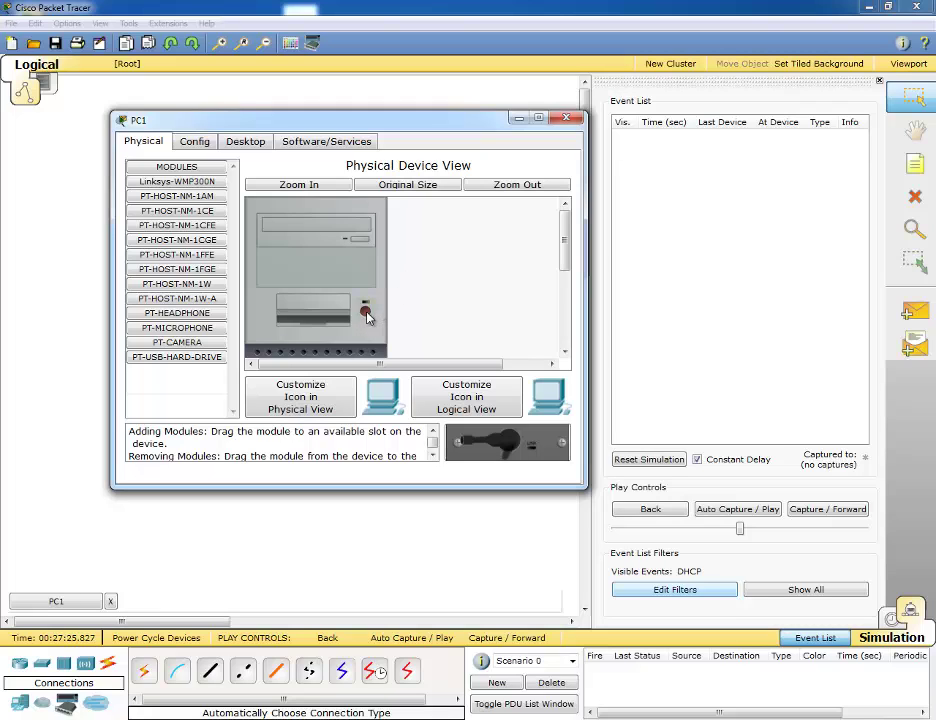
click(566, 118)
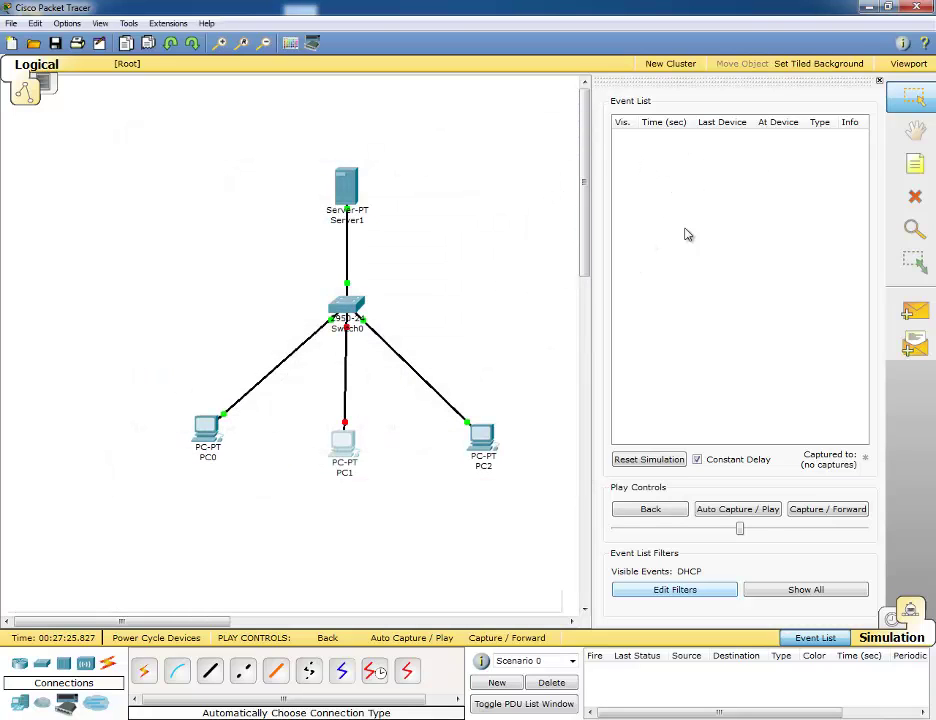
mouse_move(355, 445)
click(344, 459)
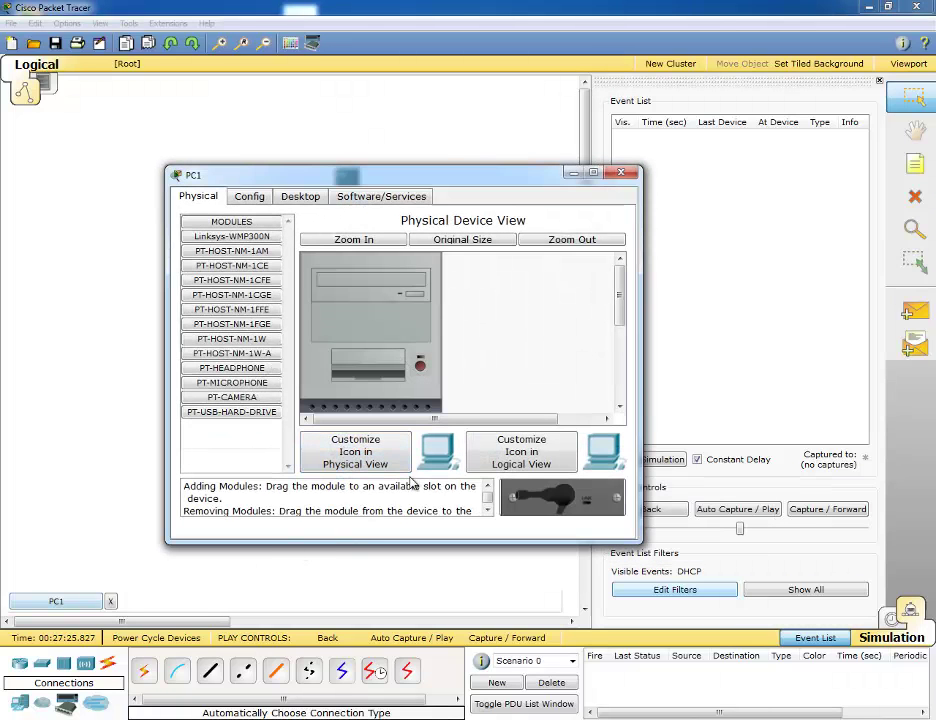
click(421, 368)
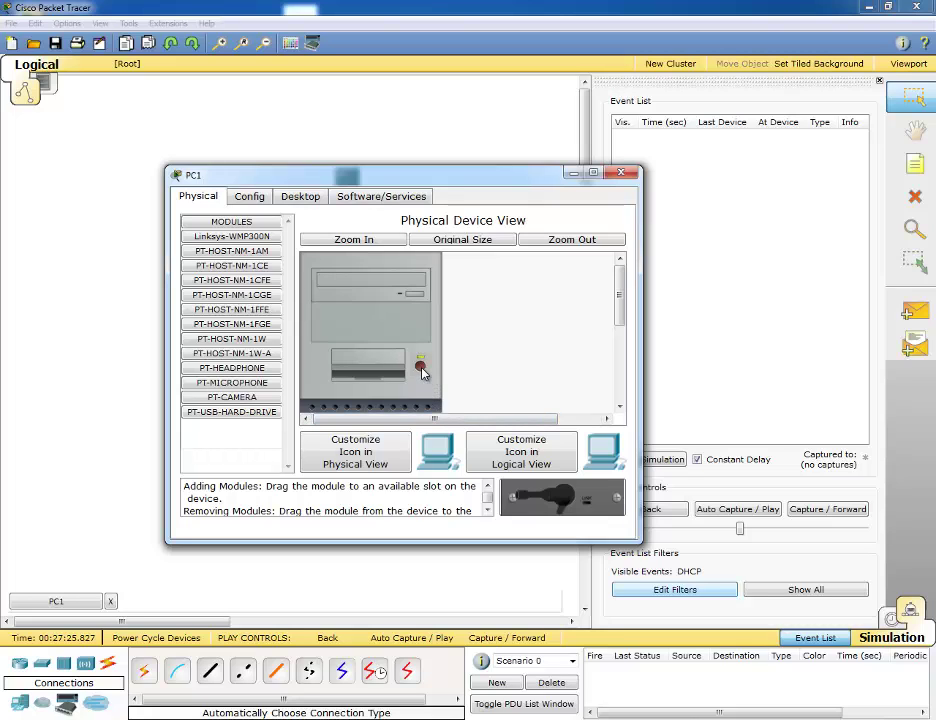
click(620, 176)
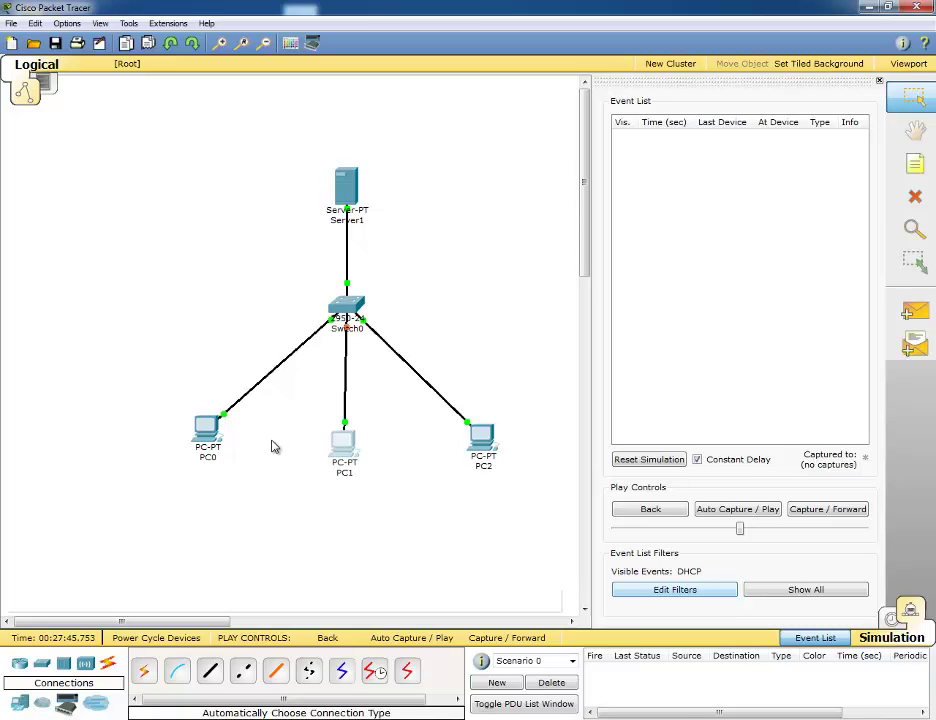
Advance the simulation event by event until PC1's DHCP broadcast passes the switch and reaches the server and the other PCs.
click(534, 646)
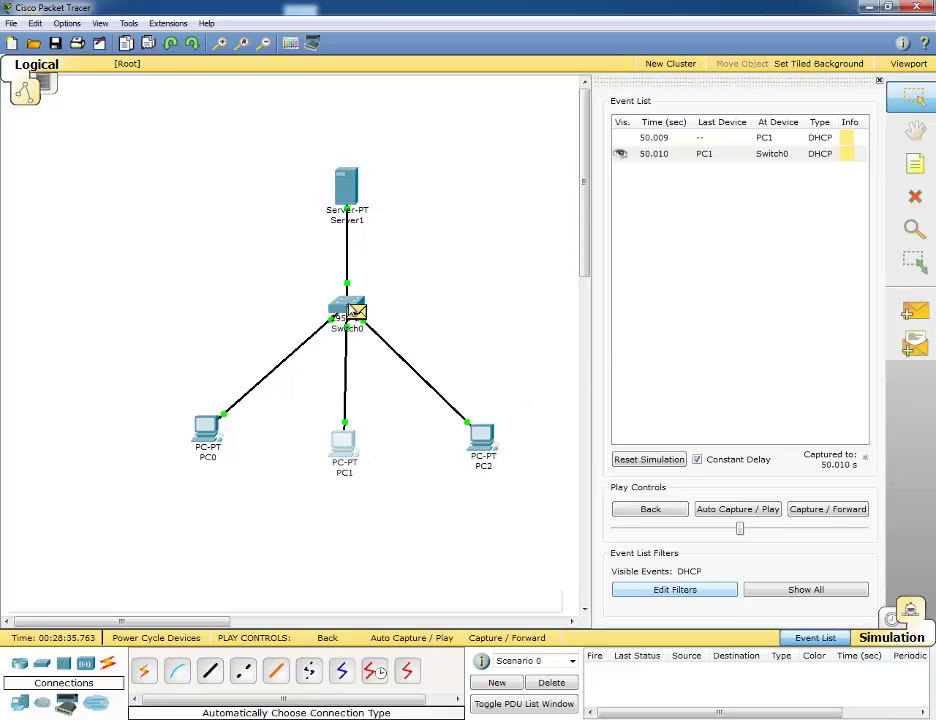
mouse_move(356, 314)
mouse_move(340, 450)
mouse_move(348, 318)
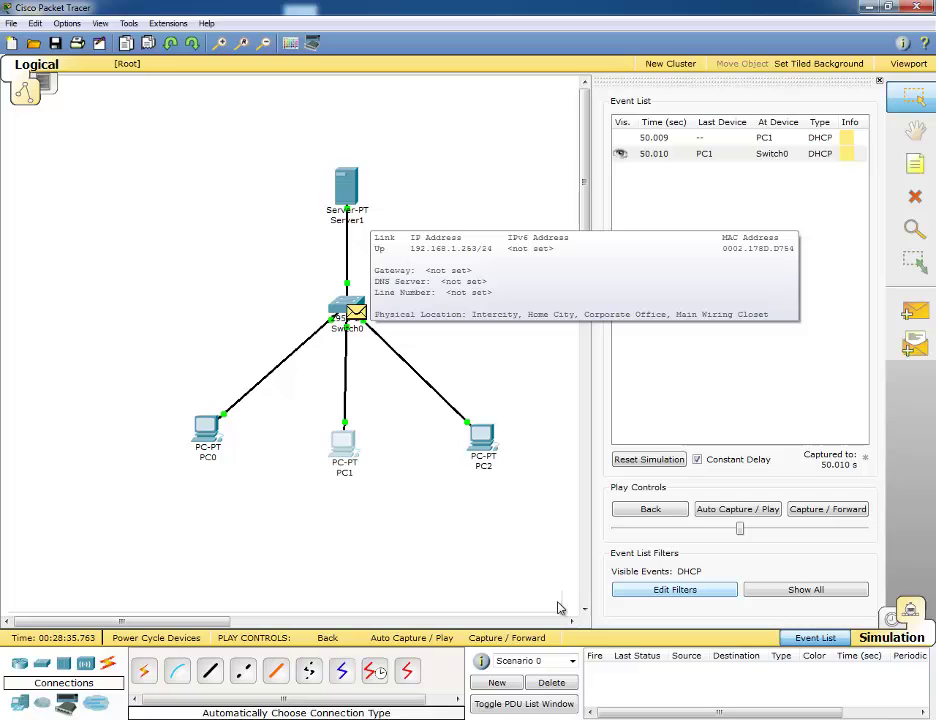
click(542, 639)
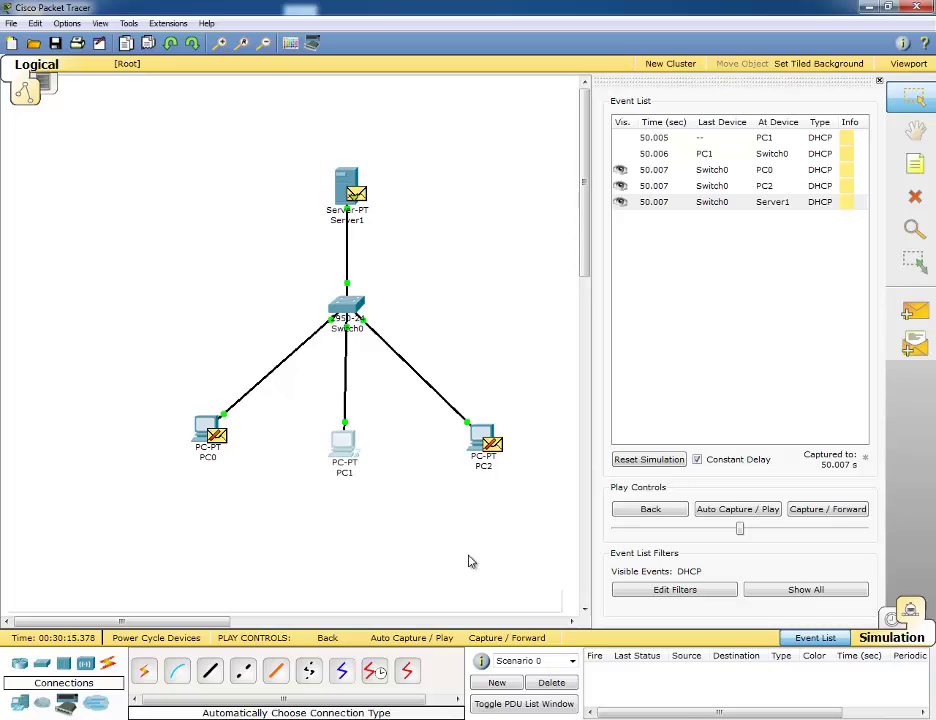
Advance the simulation until the server's DHCP reply passes through the switch to all three PCs.
click(537, 638)
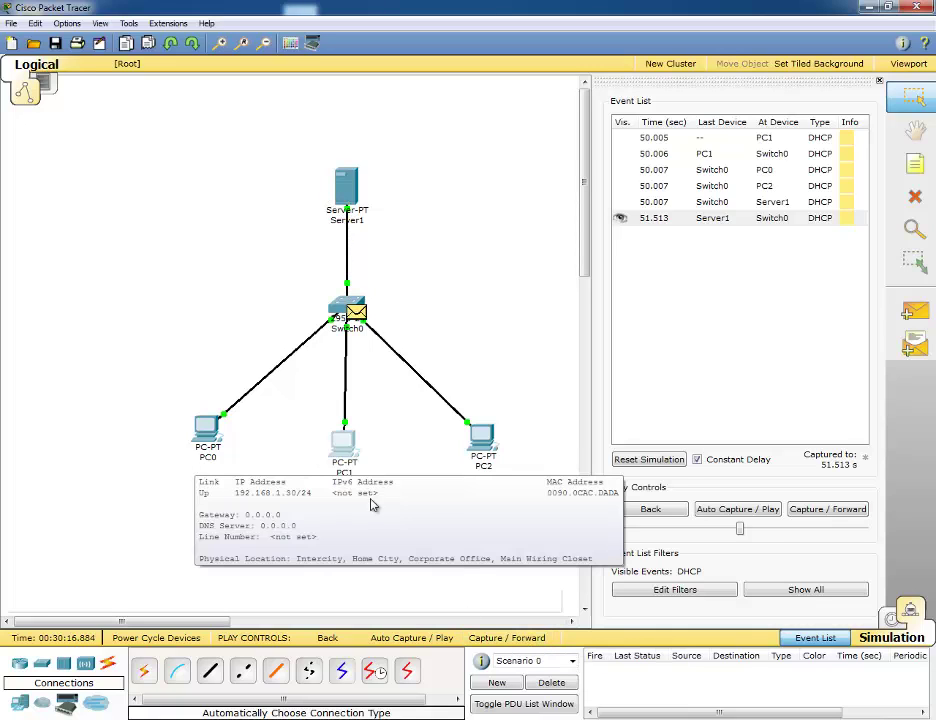
mouse_move(494, 450)
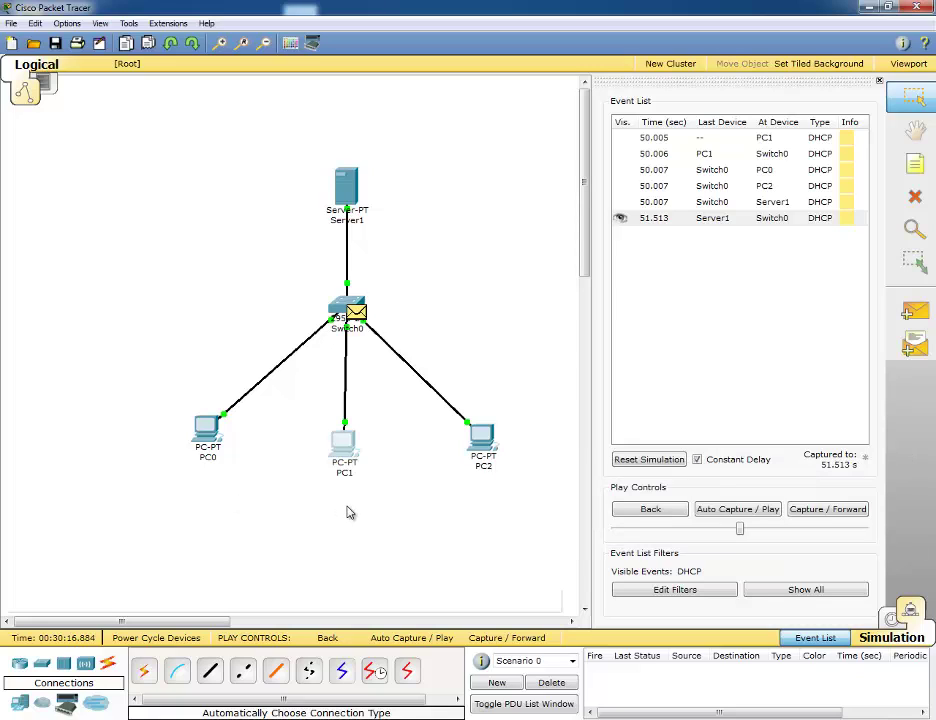
click(535, 641)
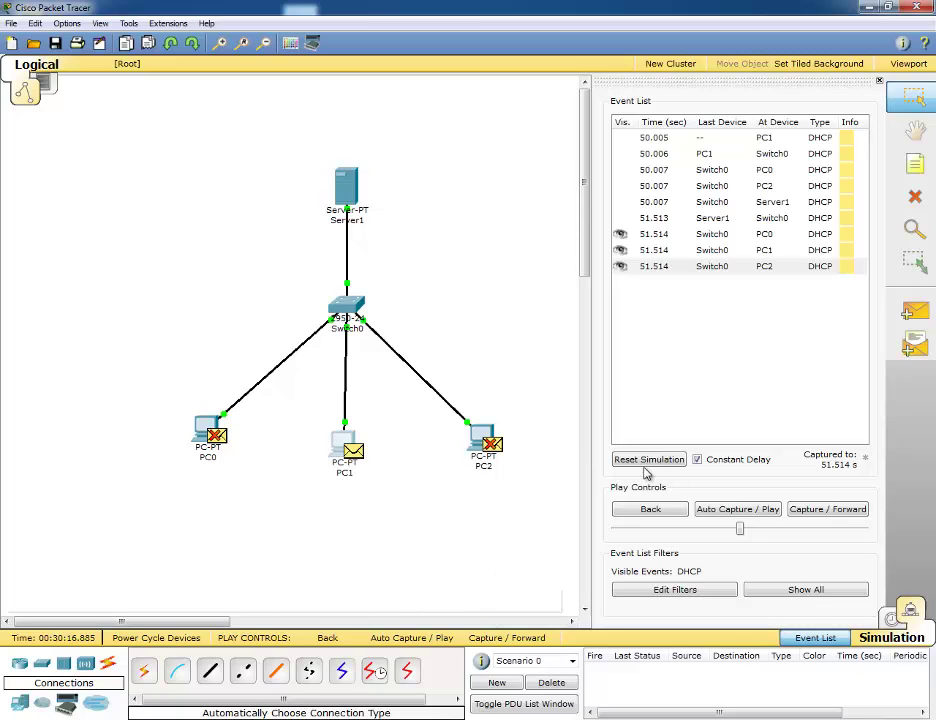
Inspect the OSI layer details of the DHCP packet received at PC1 and advance the simulation by one event.
click(846, 255)
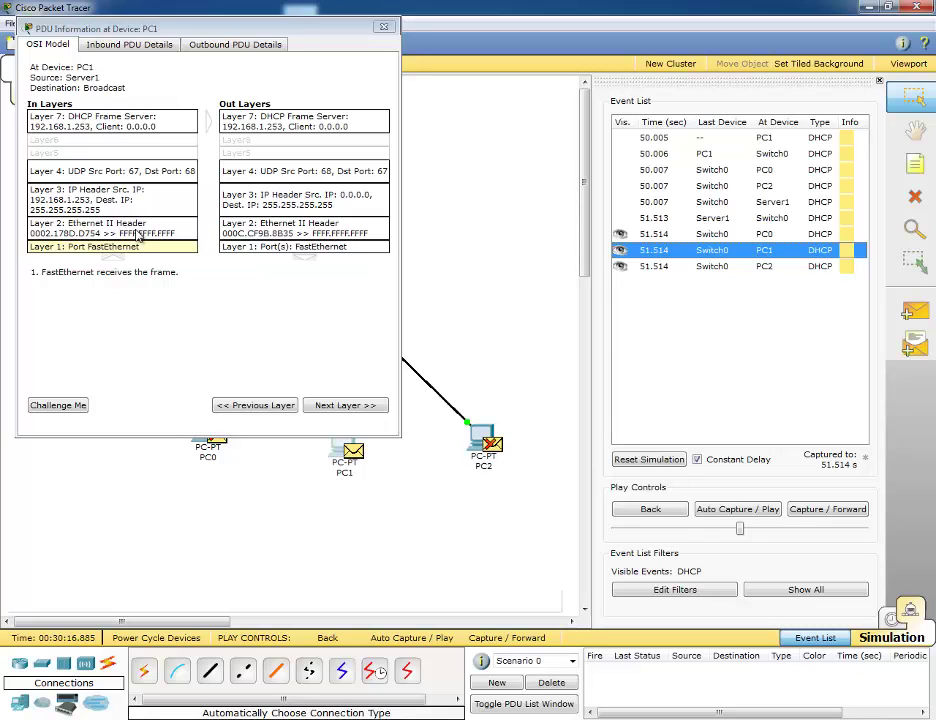
click(383, 27)
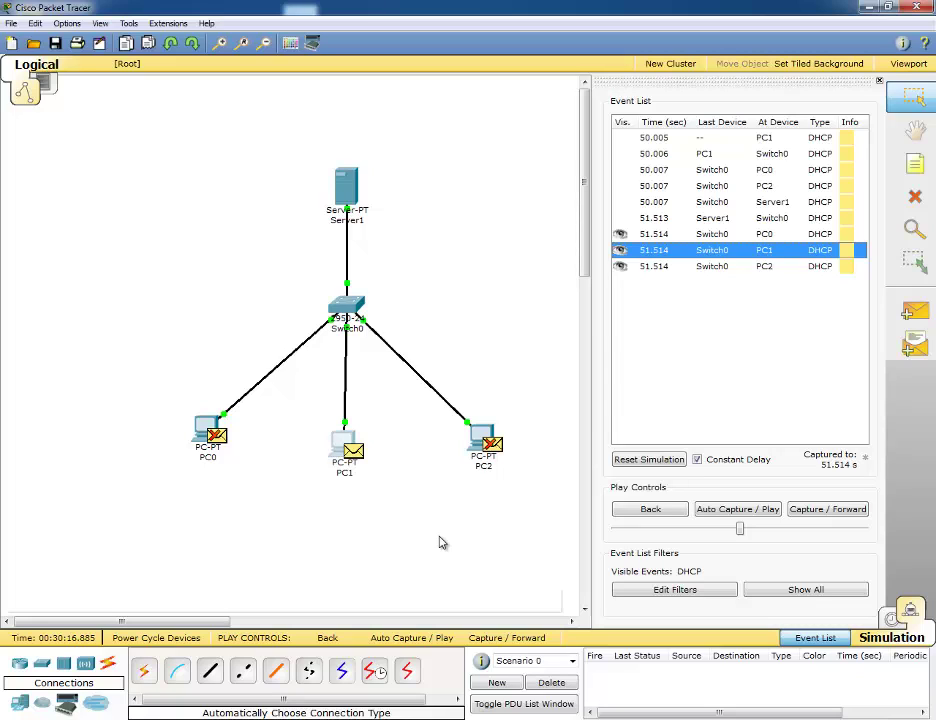
click(532, 638)
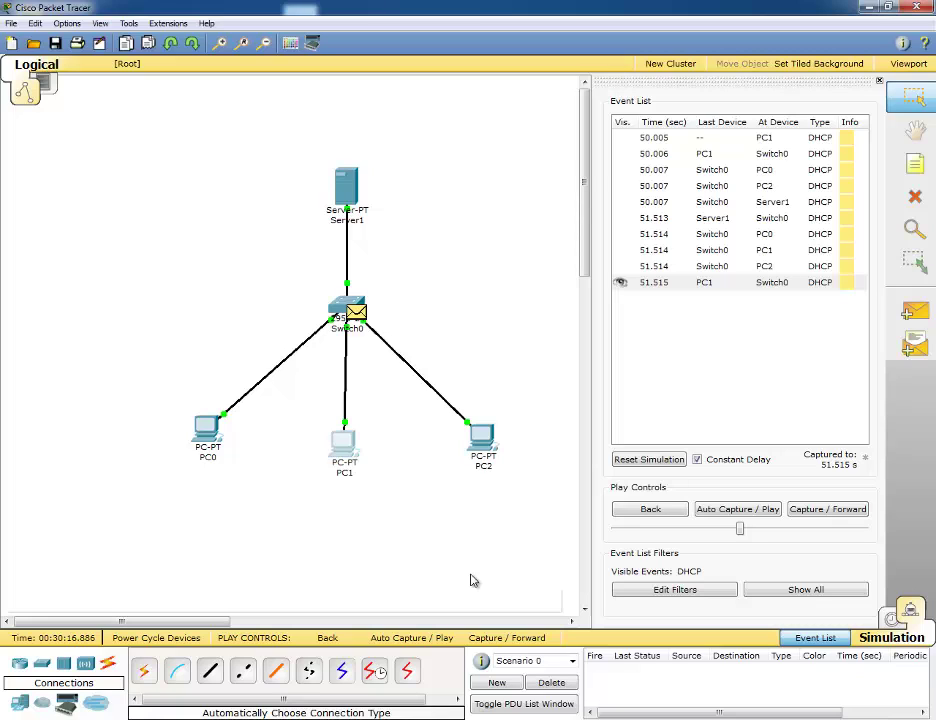
Advance the simulation event by event until PC1's DHCP request reaches the server and the server's reply passes through the switch to all PCs.
click(530, 639)
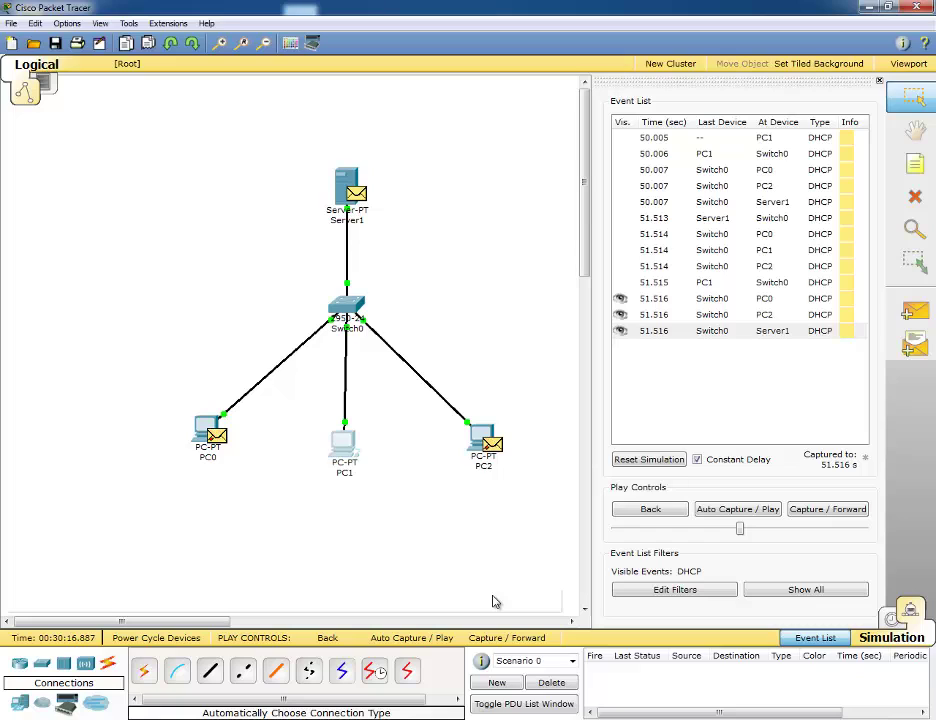
click(538, 640)
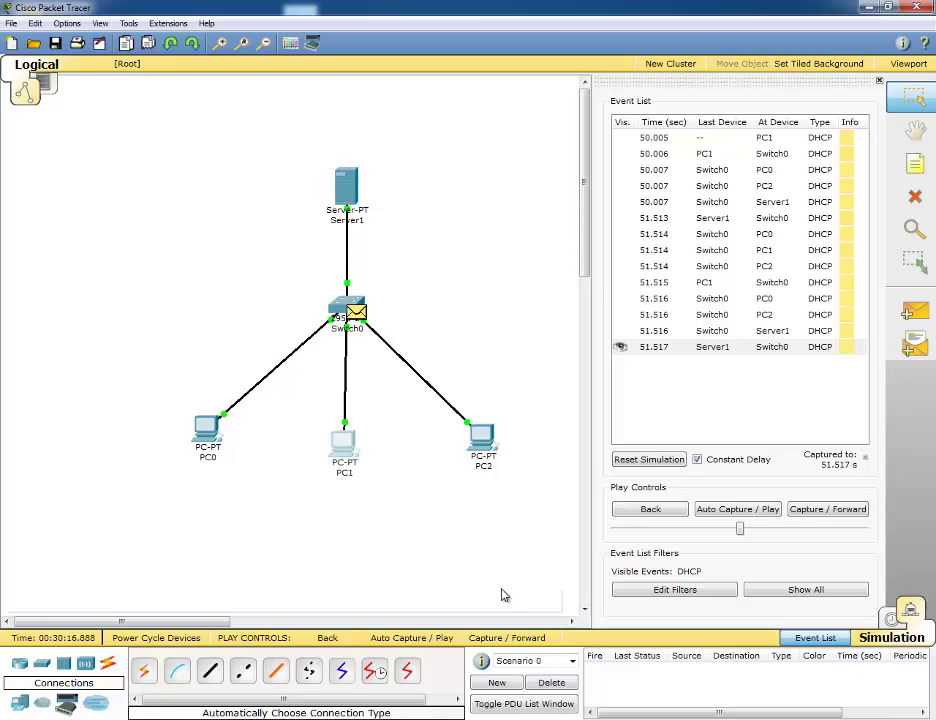
click(538, 640)
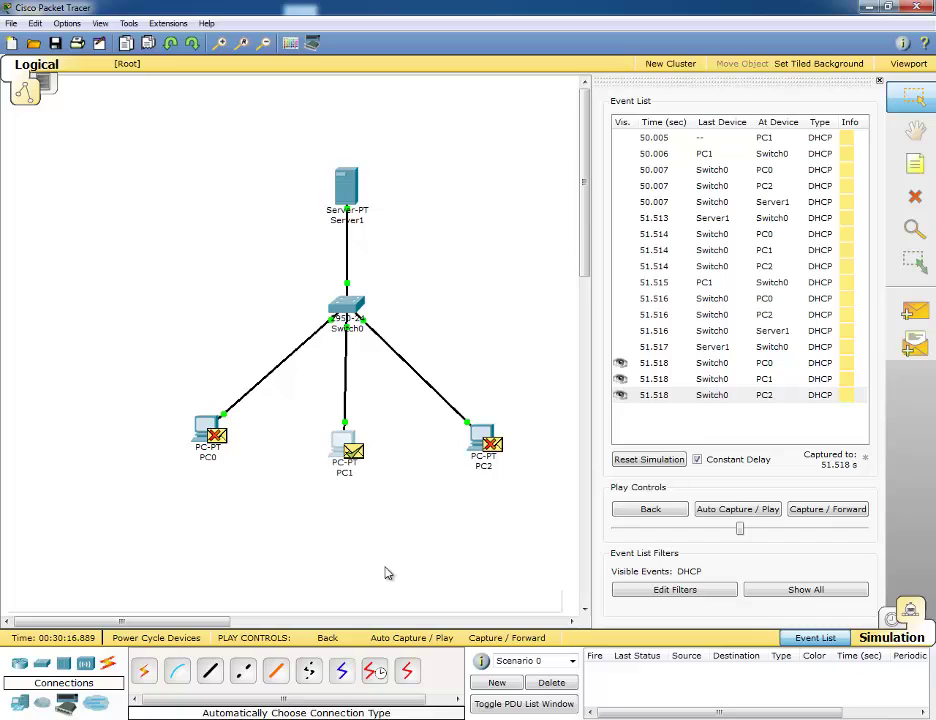
Check PC1's assigned IP address by running ipconfig in its command prompt, and close PC1's window.
mouse_move(338, 444)
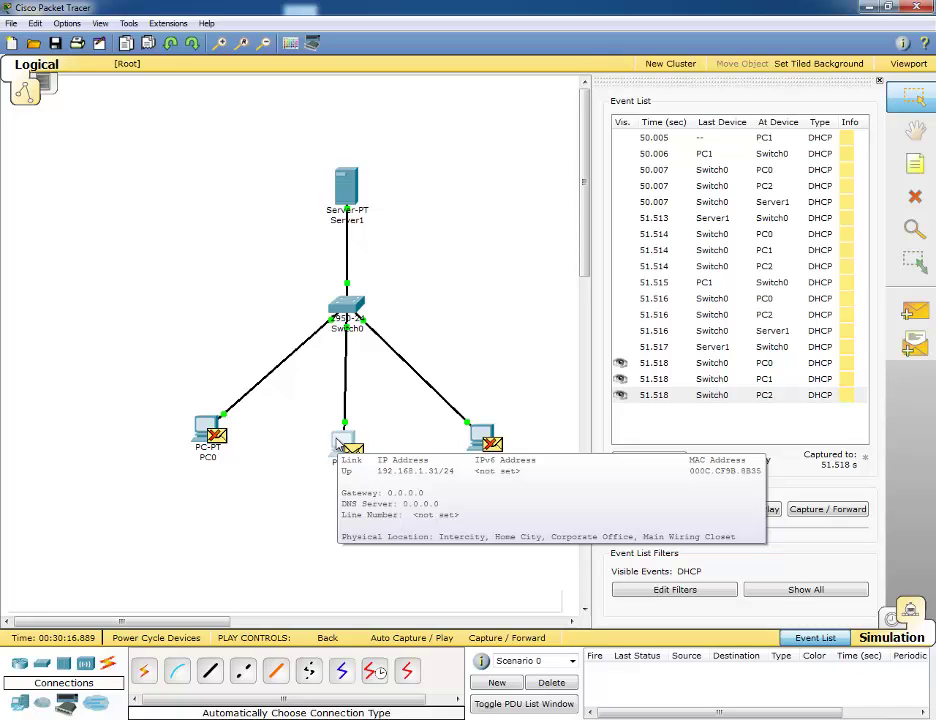
click(339, 443)
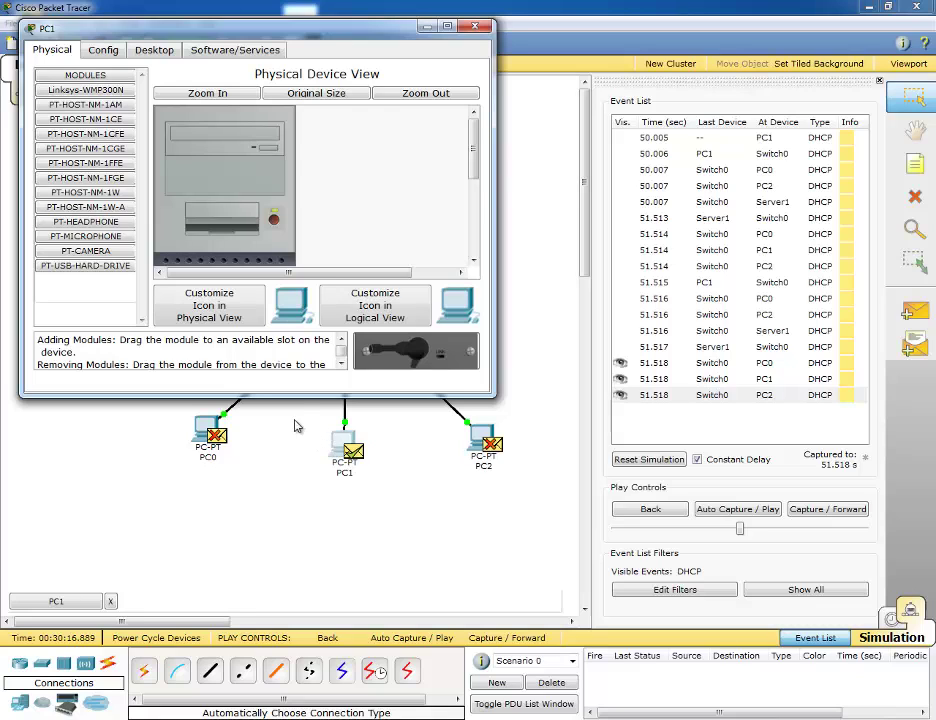
click(155, 50)
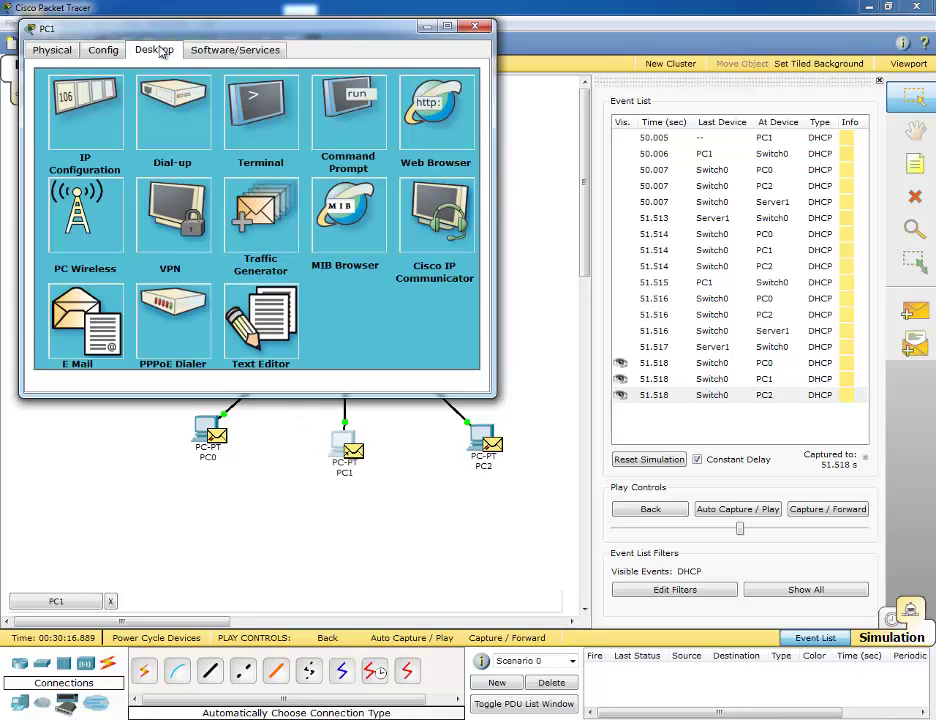
click(370, 142)
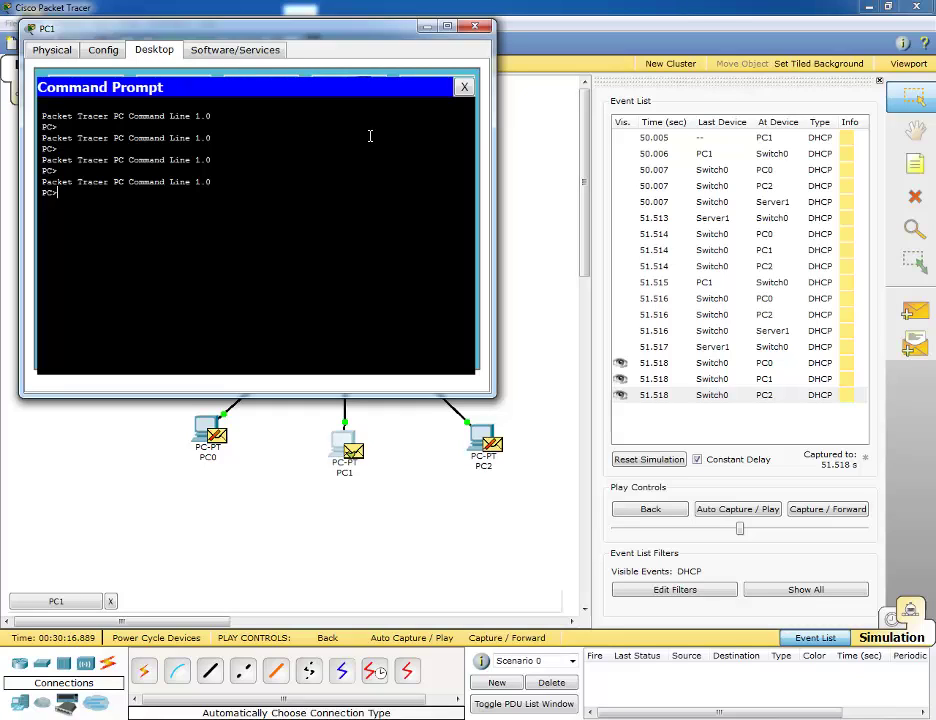
text(ipconfig)
key(Return)
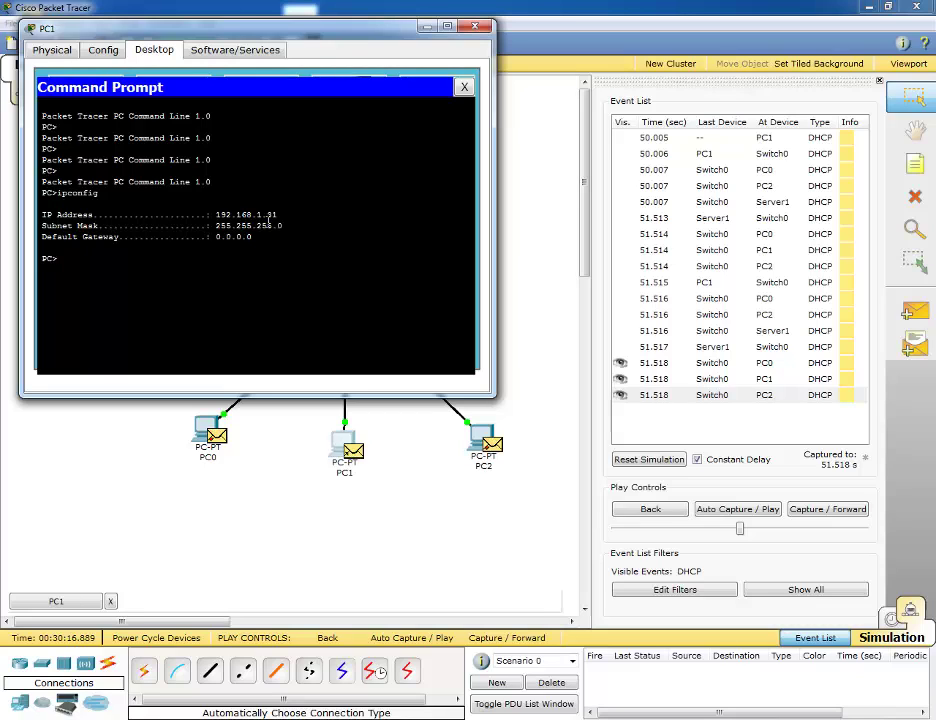
click(464, 87)
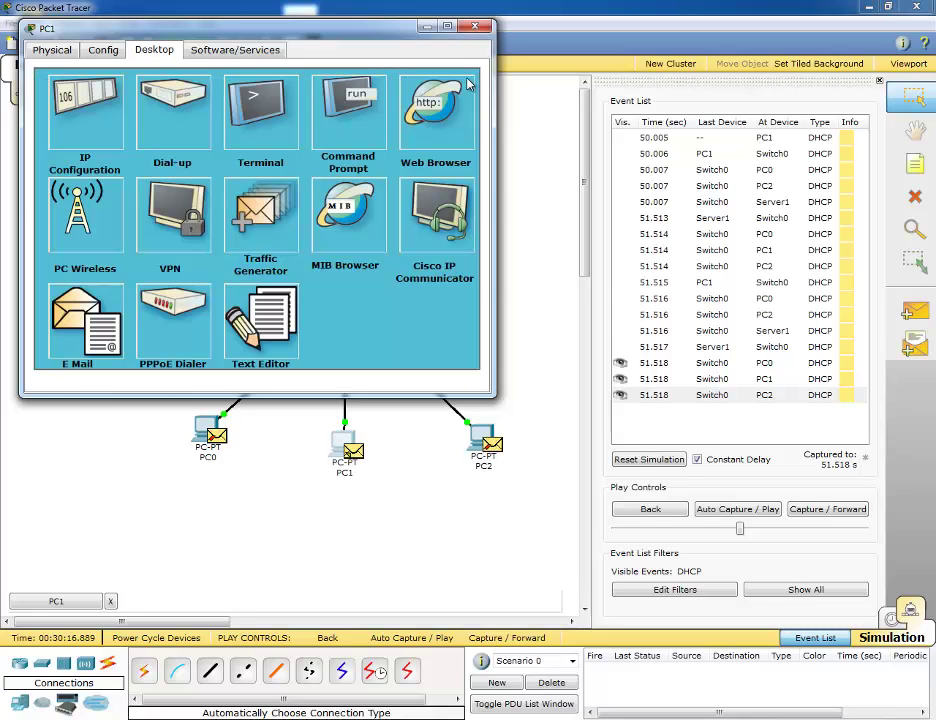
click(475, 26)
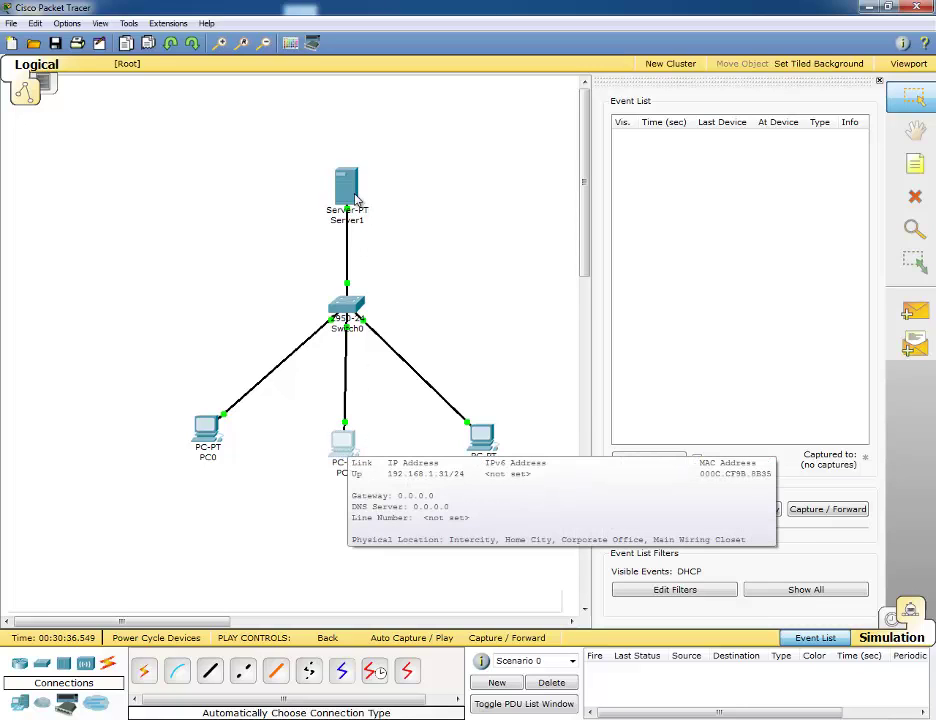
Try to release PC2's IP address by running ipconfig /release in its command prompt, and close the prompt.
mouse_move(352, 197)
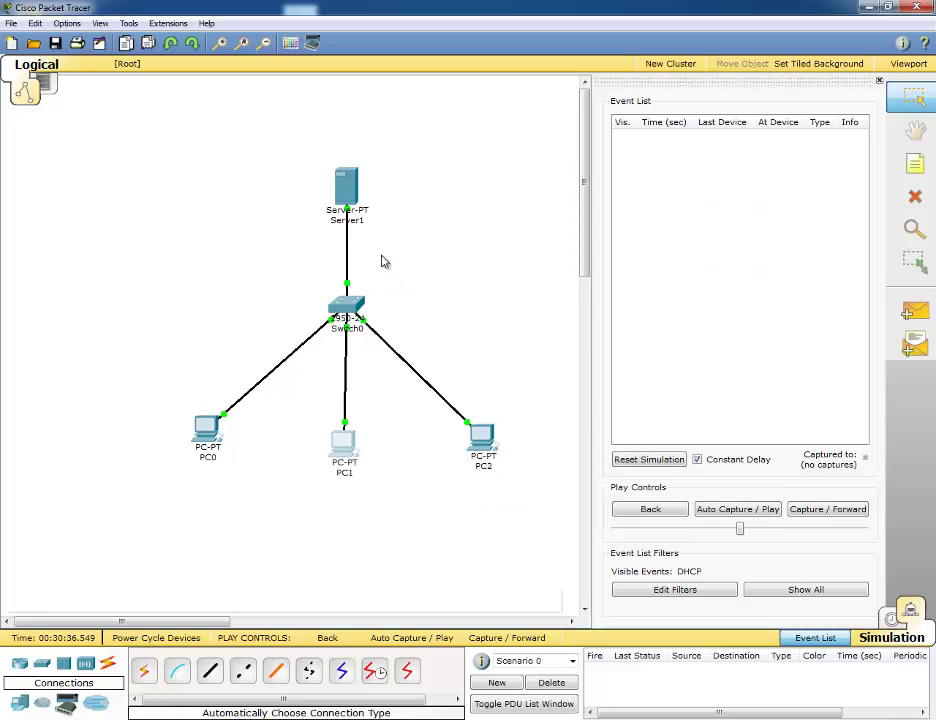
mouse_move(341, 446)
mouse_move(336, 306)
click(480, 433)
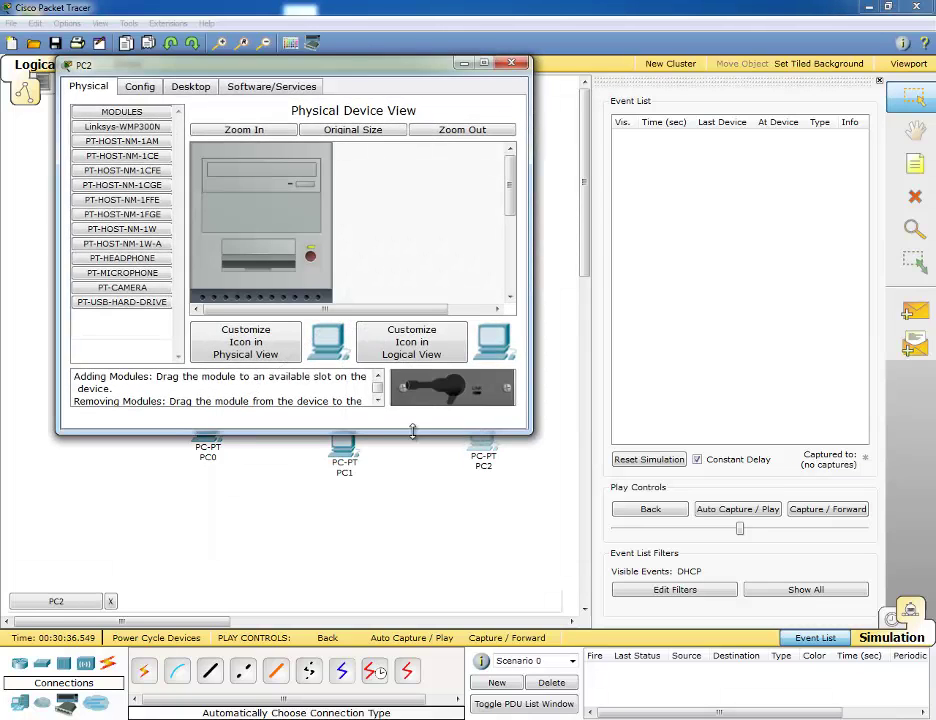
click(194, 95)
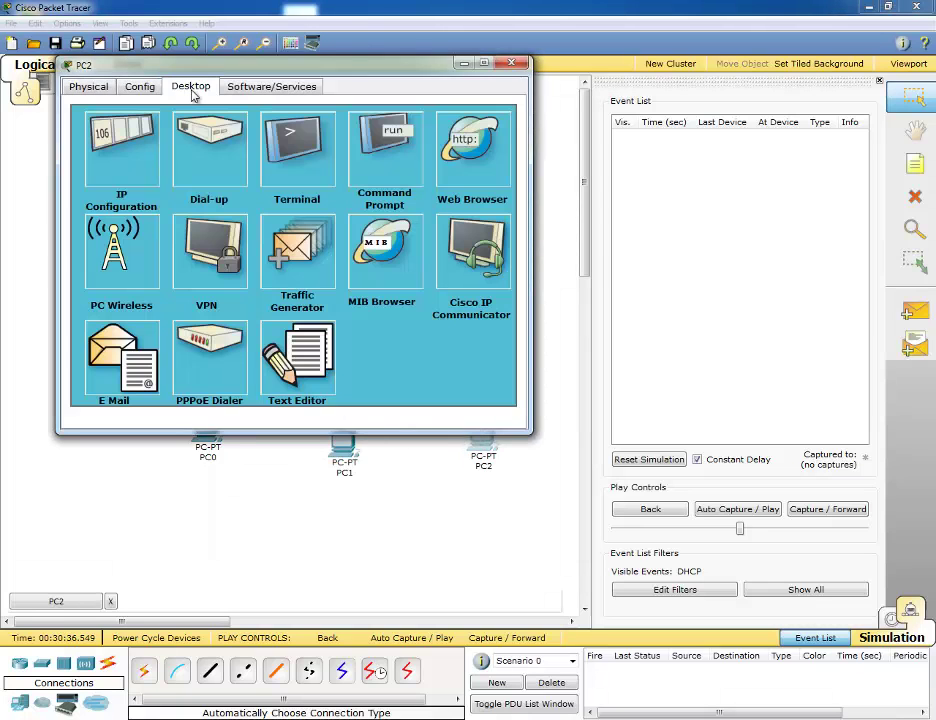
click(390, 177)
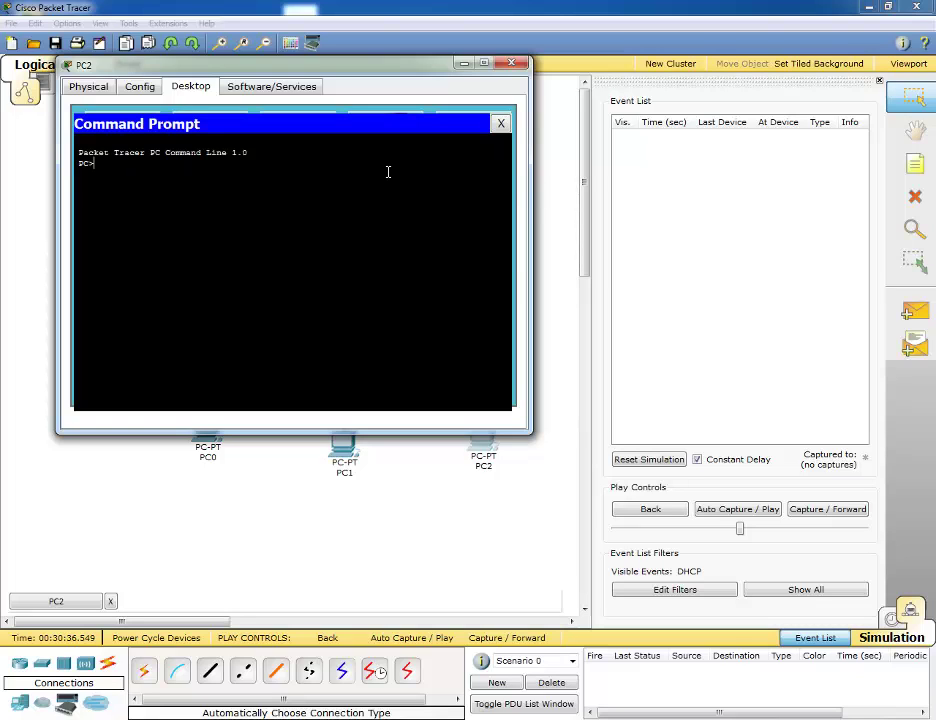
text(ipconfi)
text(g)
text( /ree)
text(ease)
key(Return)
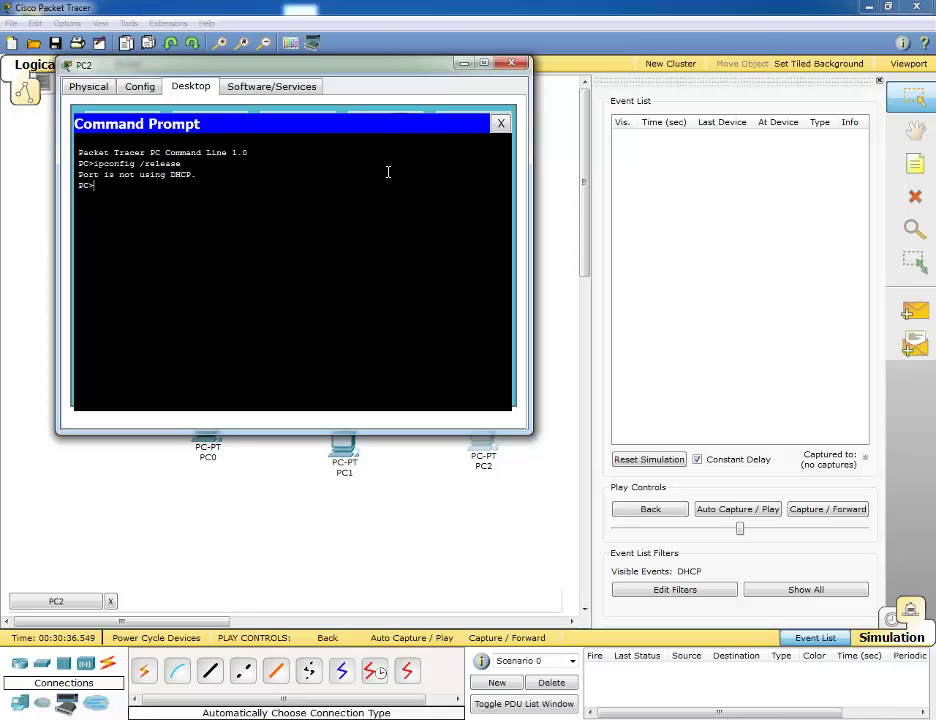
click(500, 125)
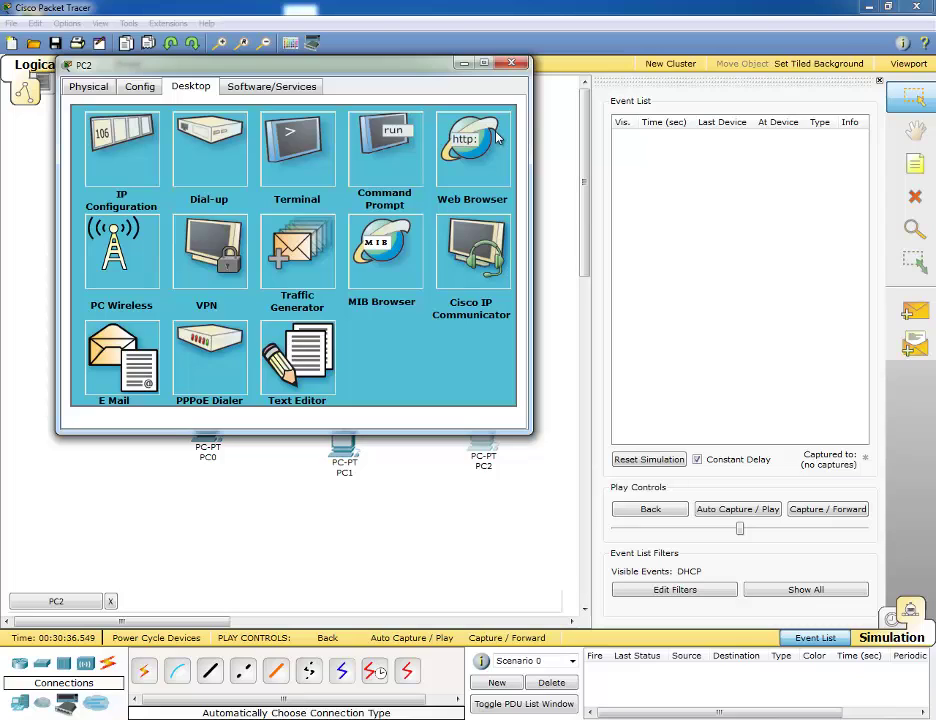
Switch PC2's IP configuration from static to DHCP and close the configuration.
click(122, 160)
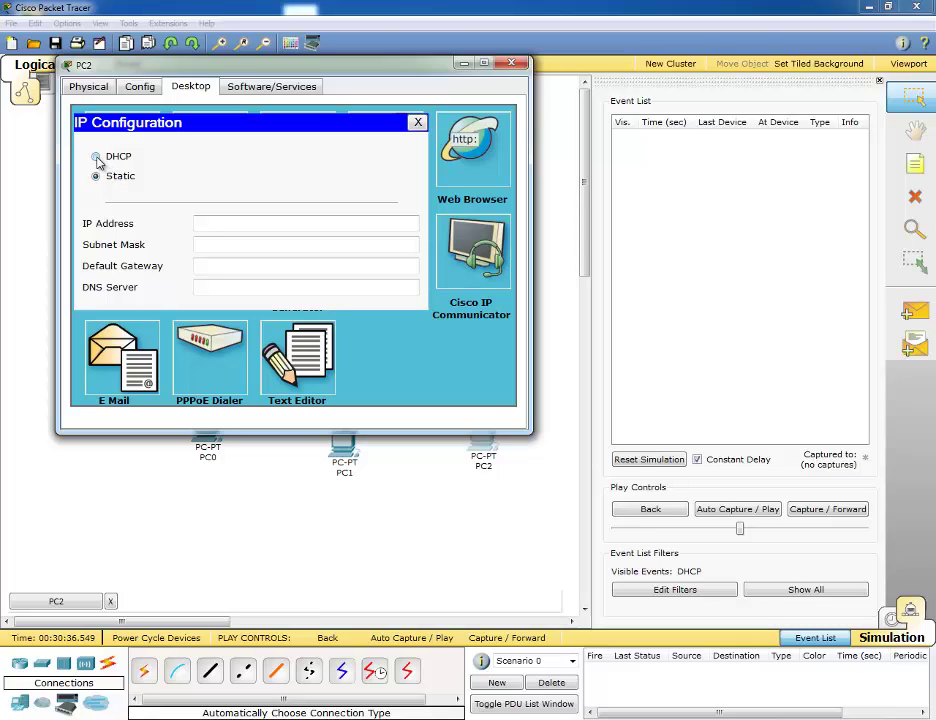
click(96, 157)
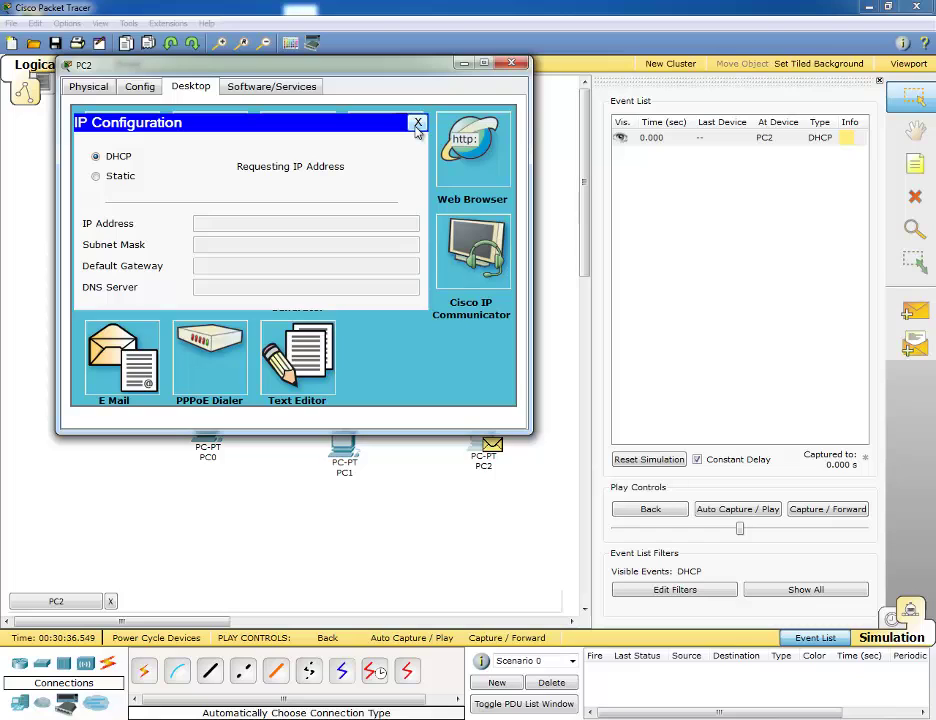
click(417, 125)
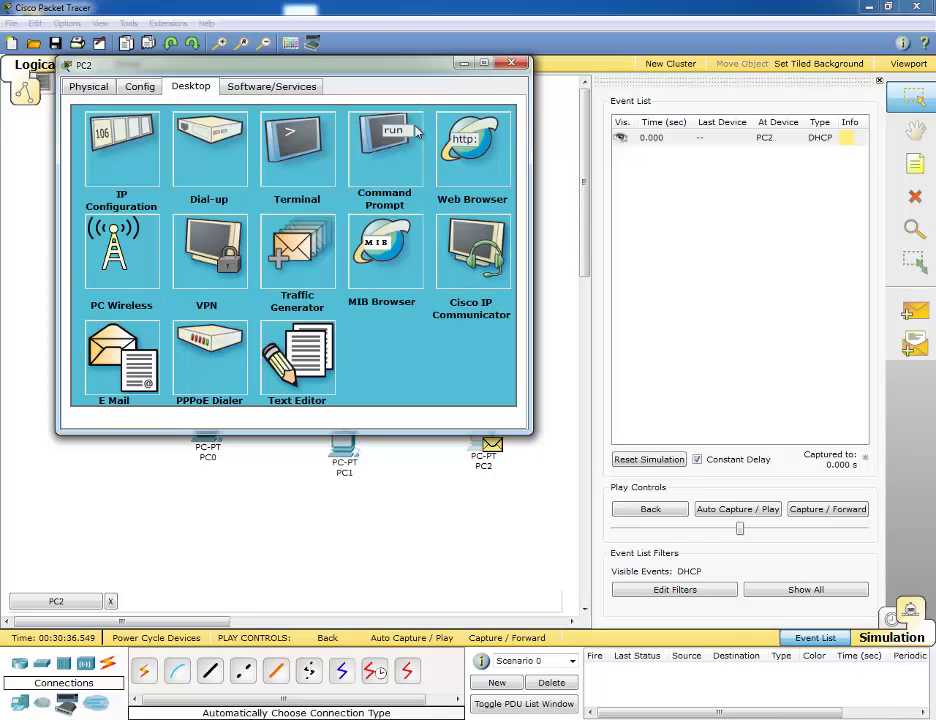
Run ipconfig /release and ipconfig /renew in PC2's command prompt, and close PC2's window.
click(398, 177)
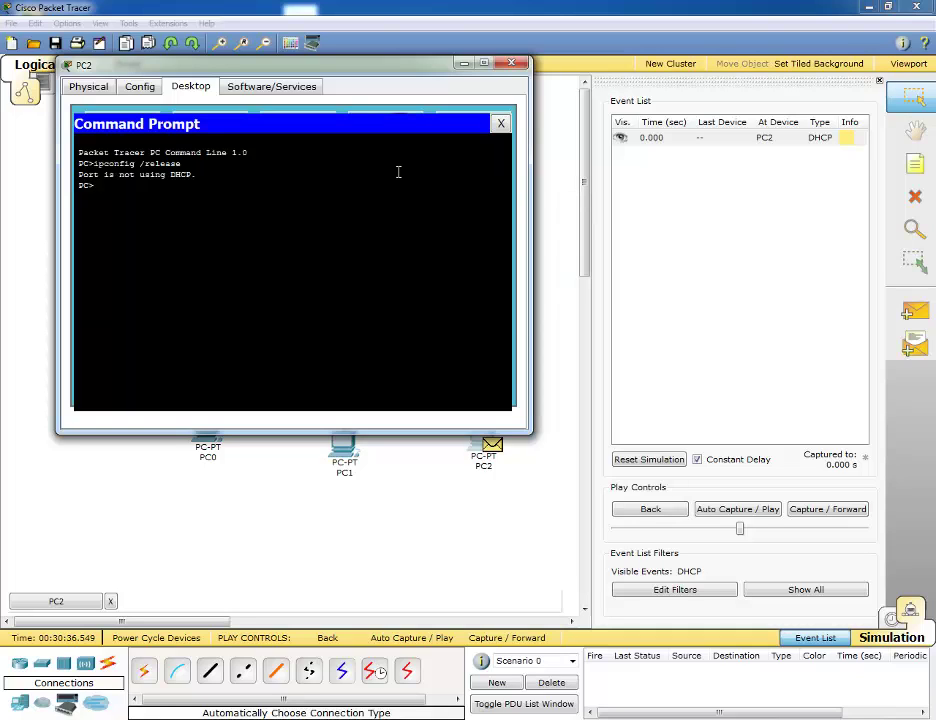
key(Up)
key(Return)
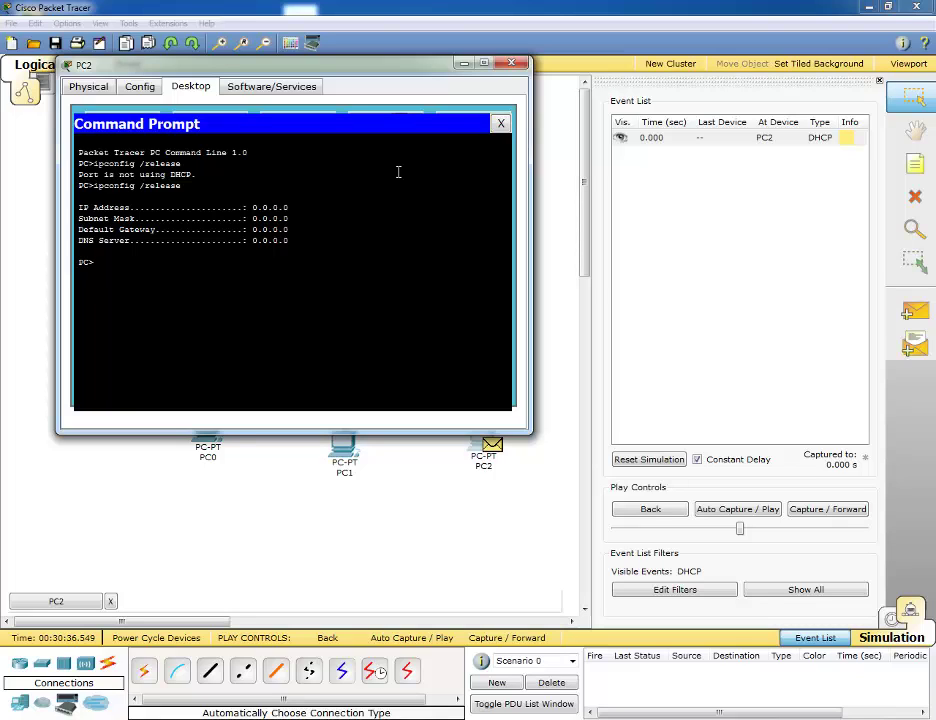
text(ipconfig /renew)
key(Return)
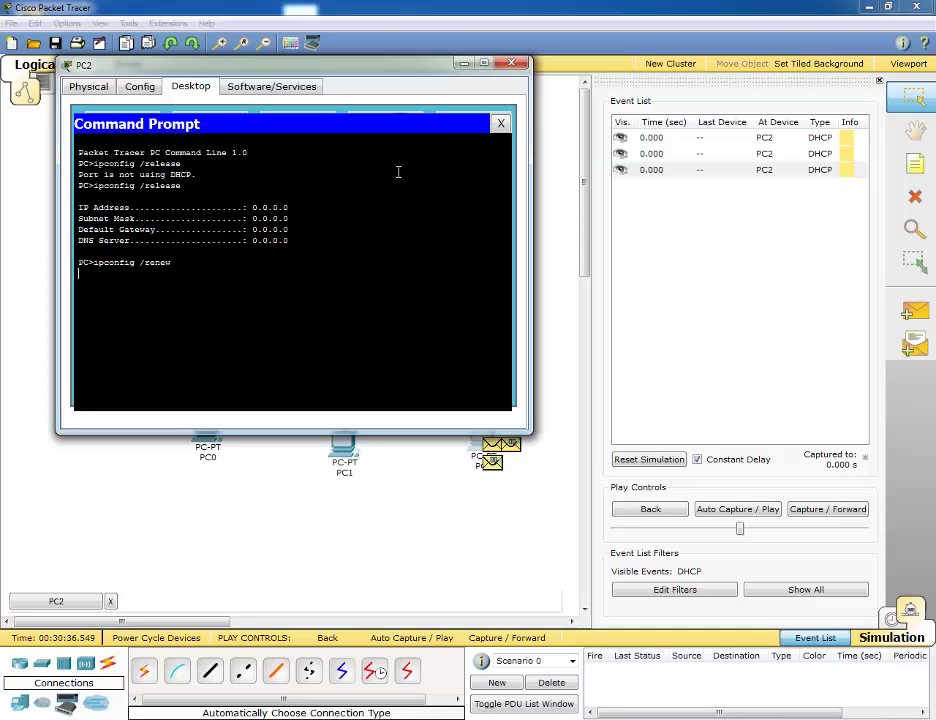
click(500, 123)
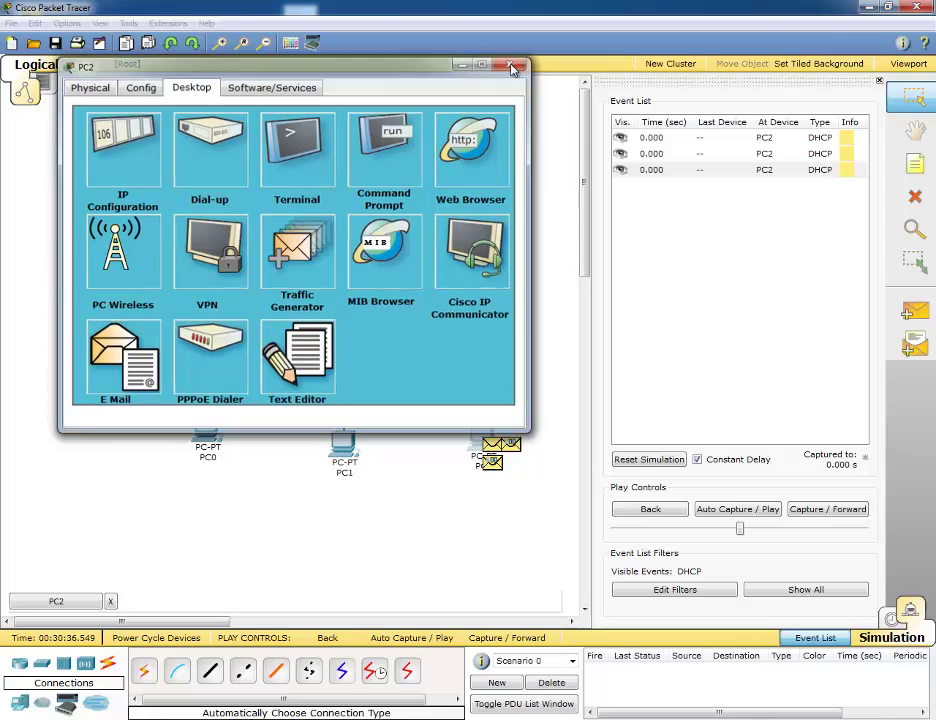
click(511, 64)
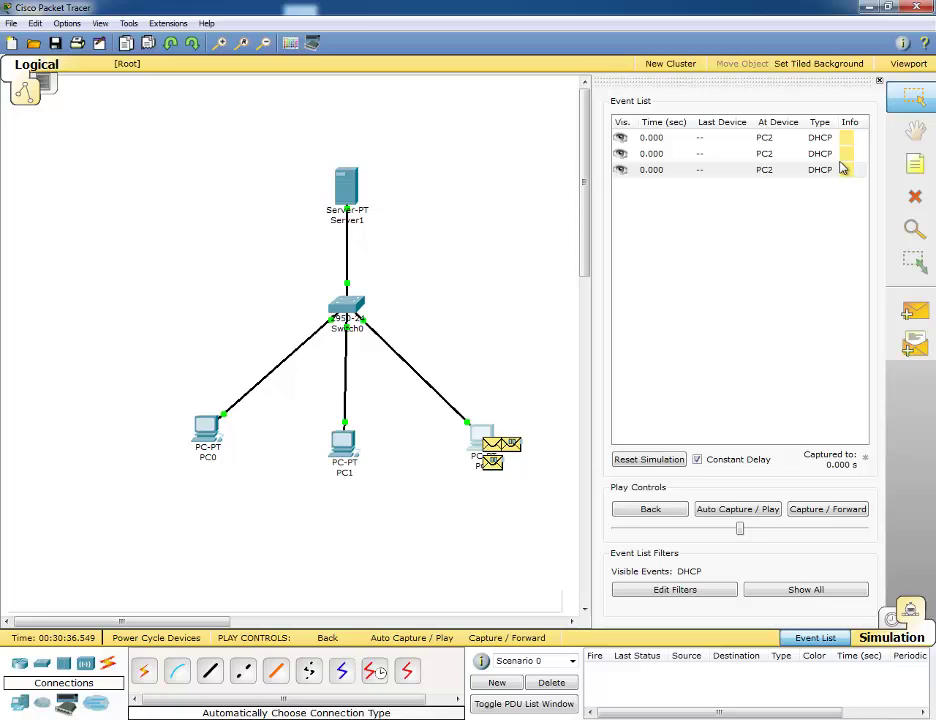
Reset the simulation, repeat ipconfig /release and ipconfig /renew on PC2, and minimize its window.
click(649, 461)
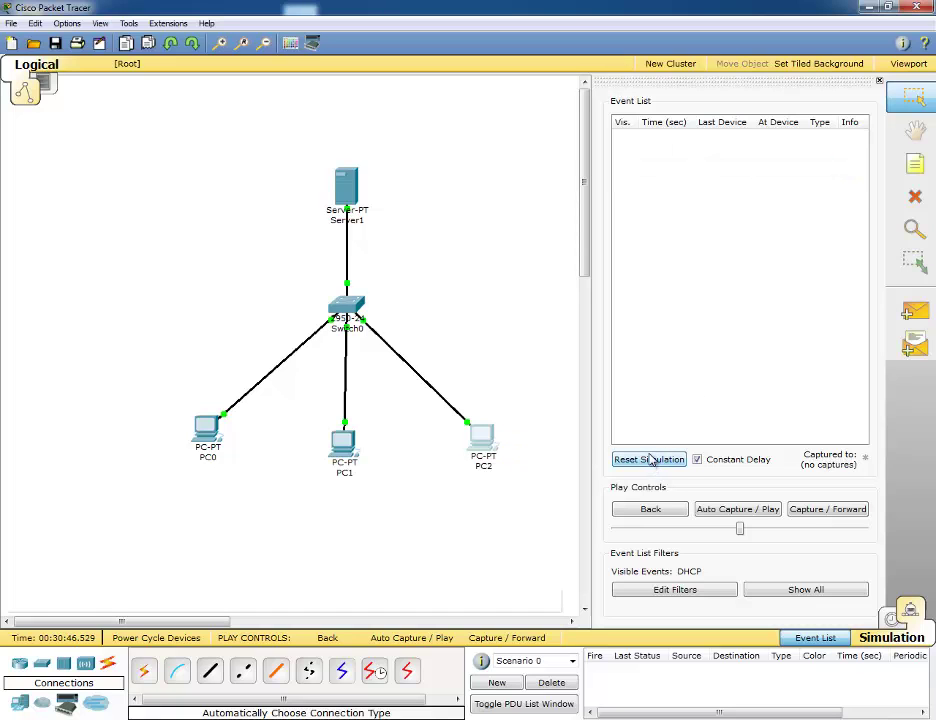
click(486, 437)
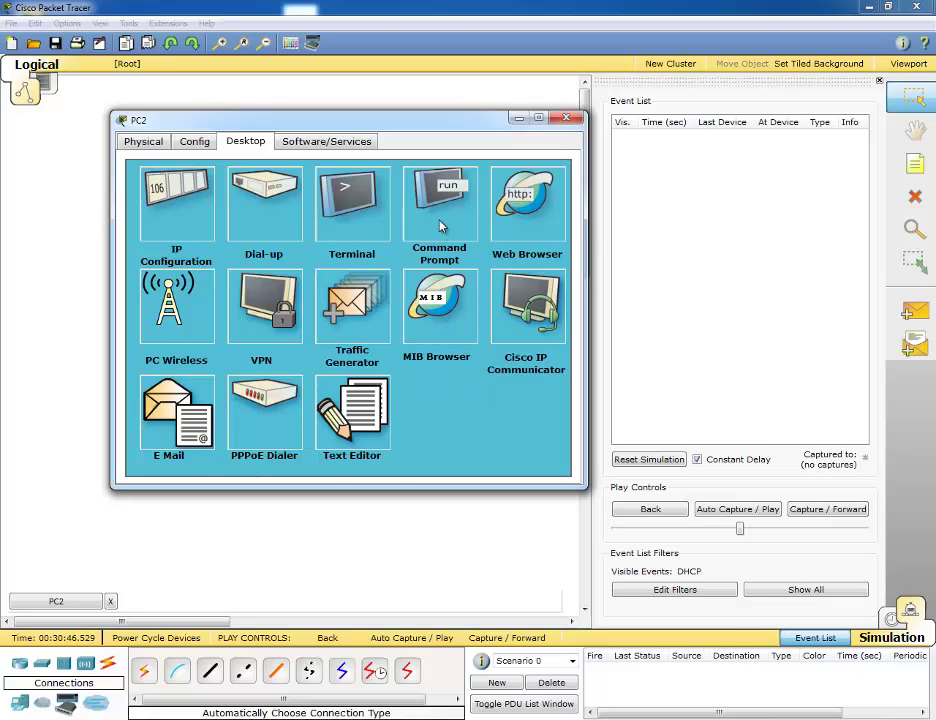
click(440, 226)
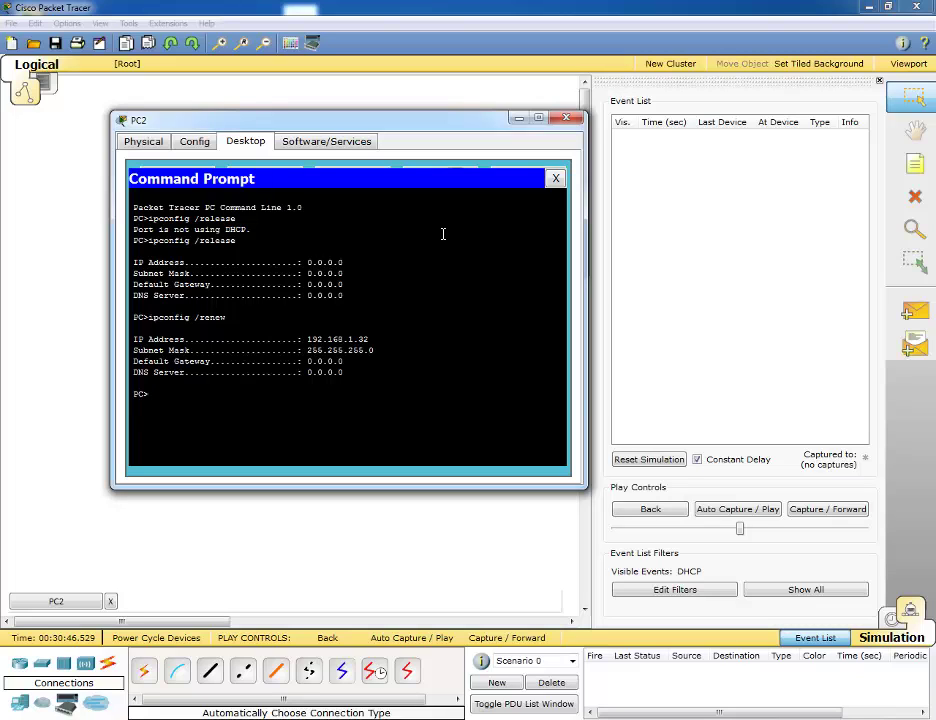
key(Up)
key(Up)
key(Return)
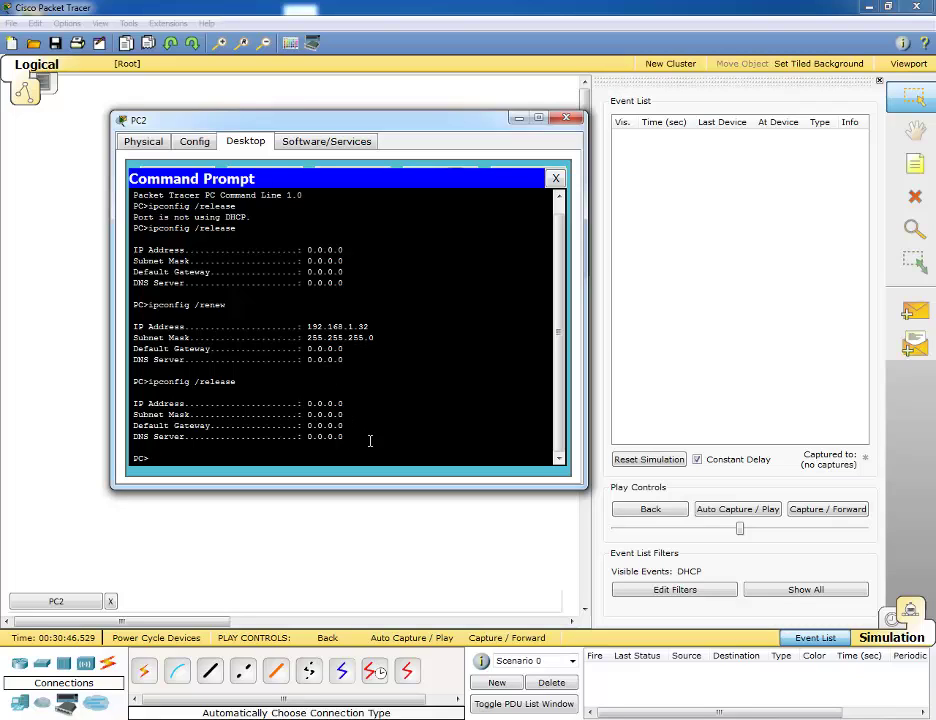
key(Up)
key(Up)
key(Return)
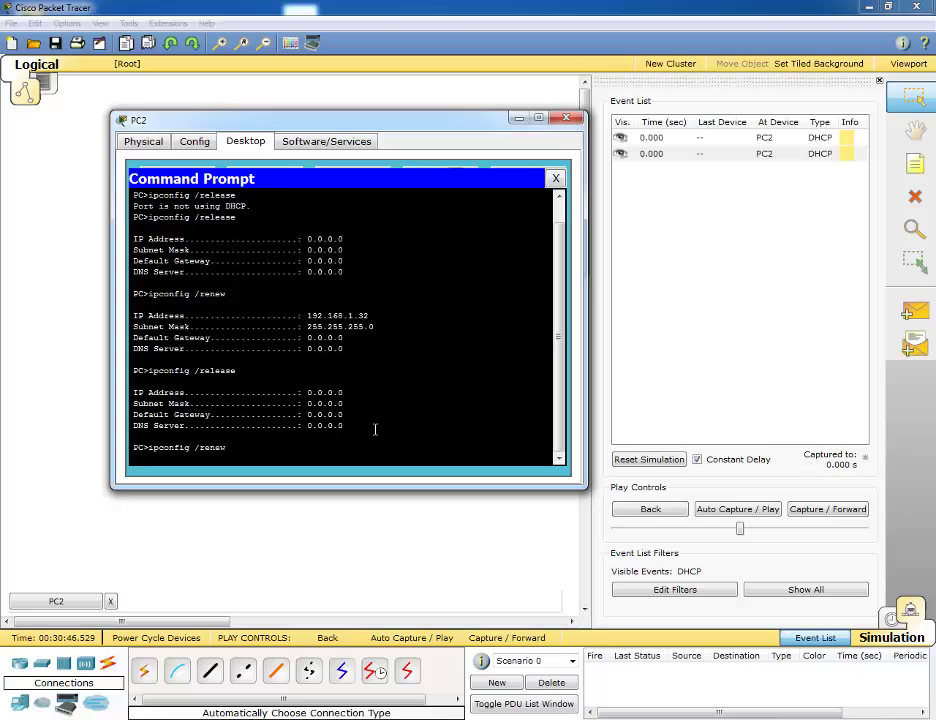
click(517, 119)
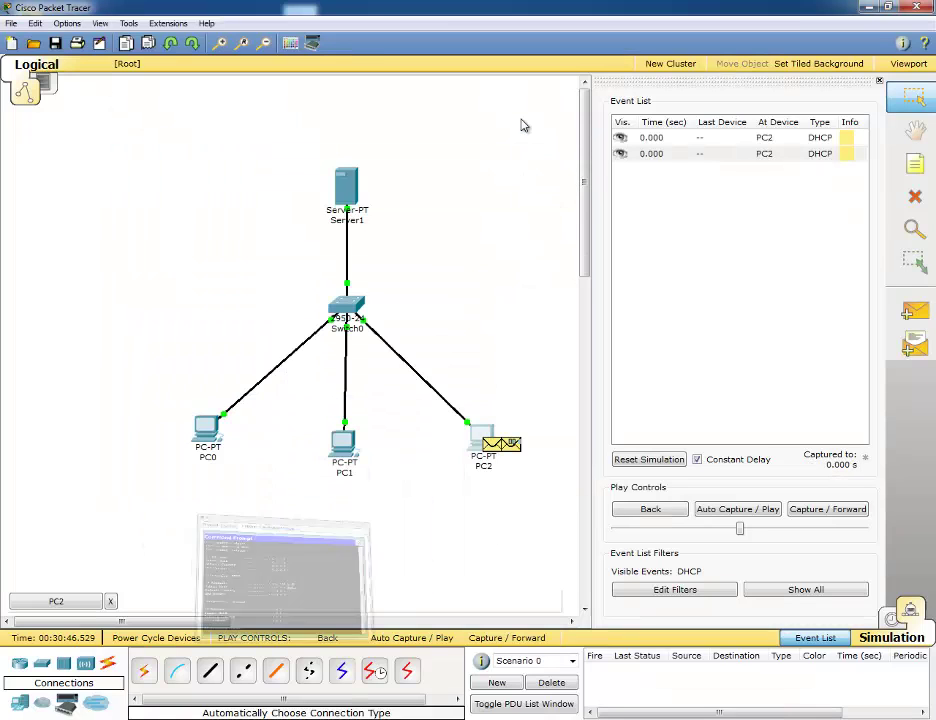
Auto-play the simulation until the server's DHCP reply reaches PC2, stop the capture, and check PC2's assigned IP address.
click(406, 638)
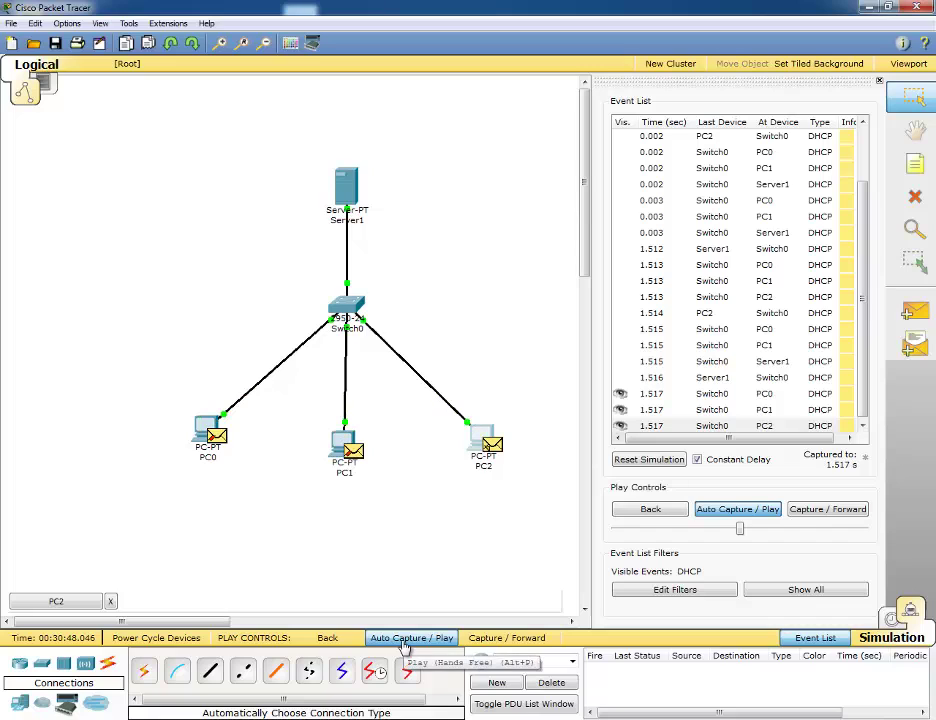
click(405, 645)
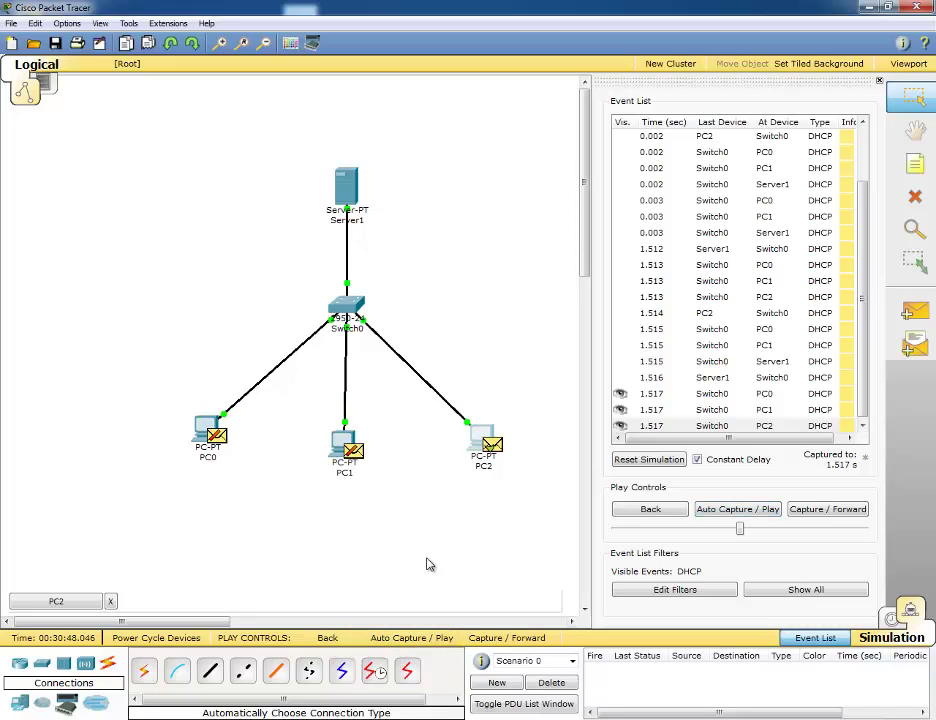
mouse_move(480, 441)
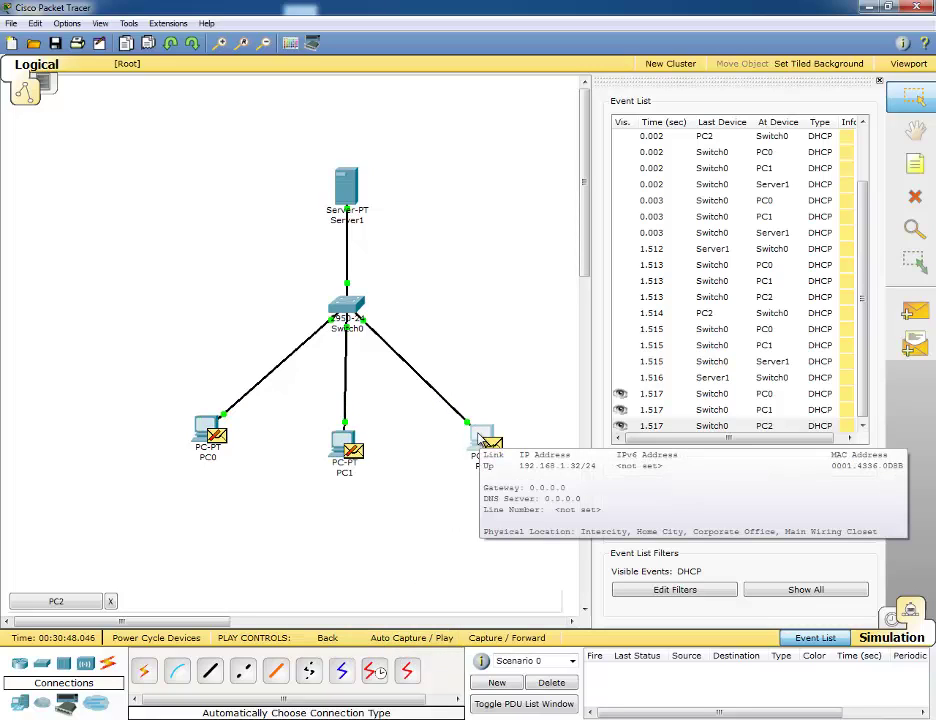
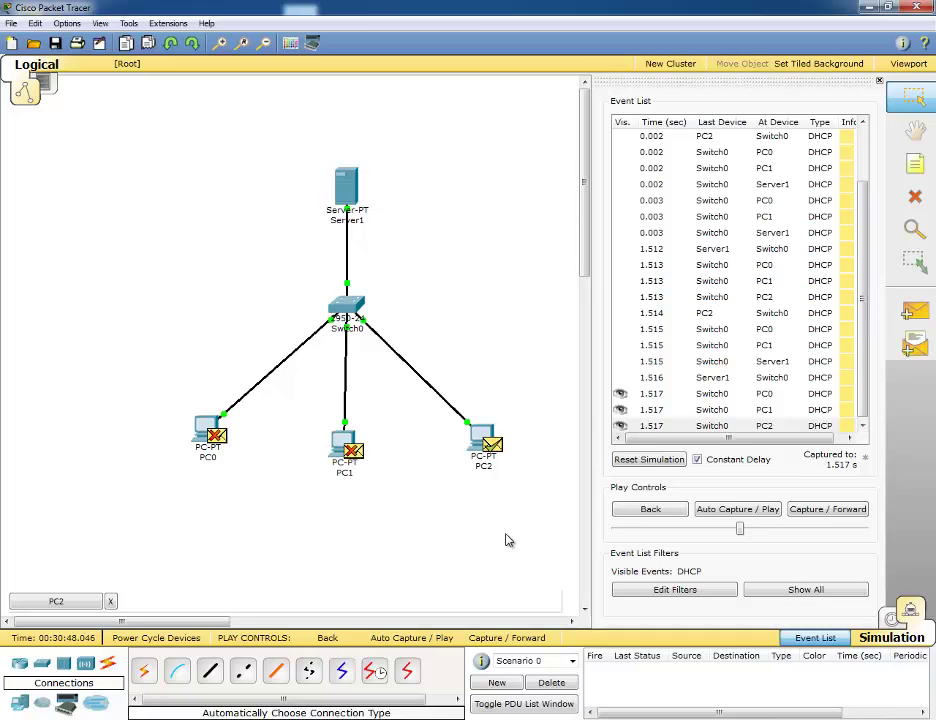
Add an 1841 router to the workspace, to the left of Server1 and above the switch.
click(19, 669)
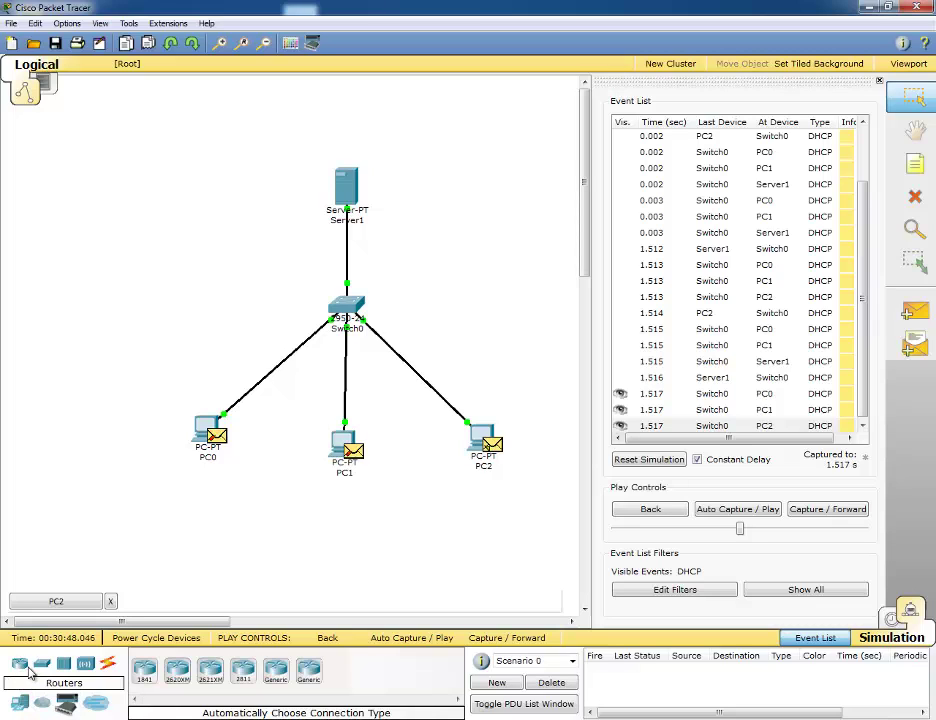
click(145, 670)
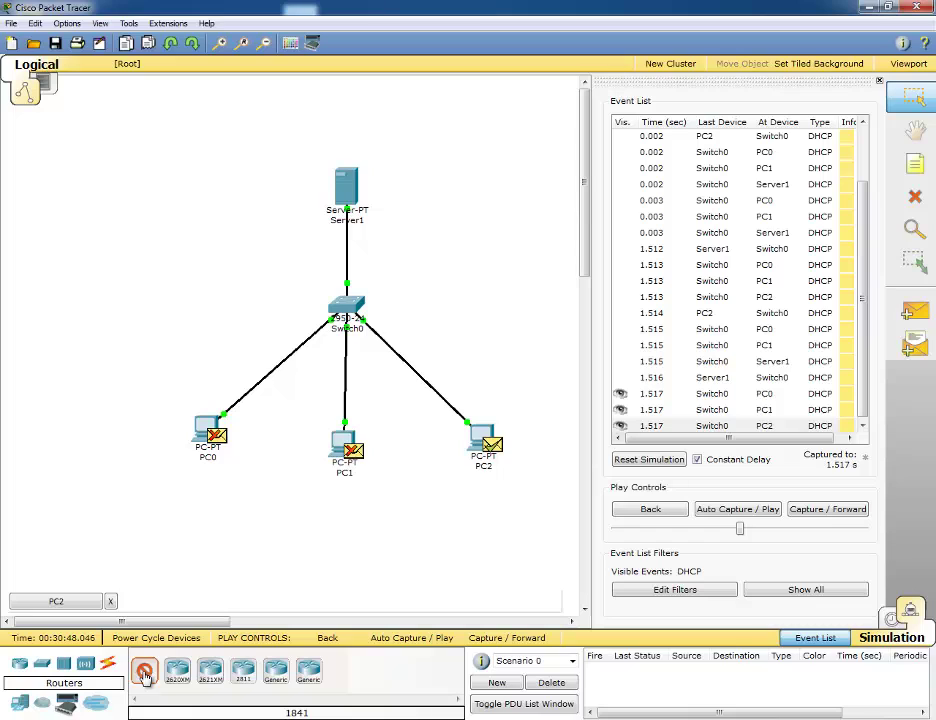
click(241, 224)
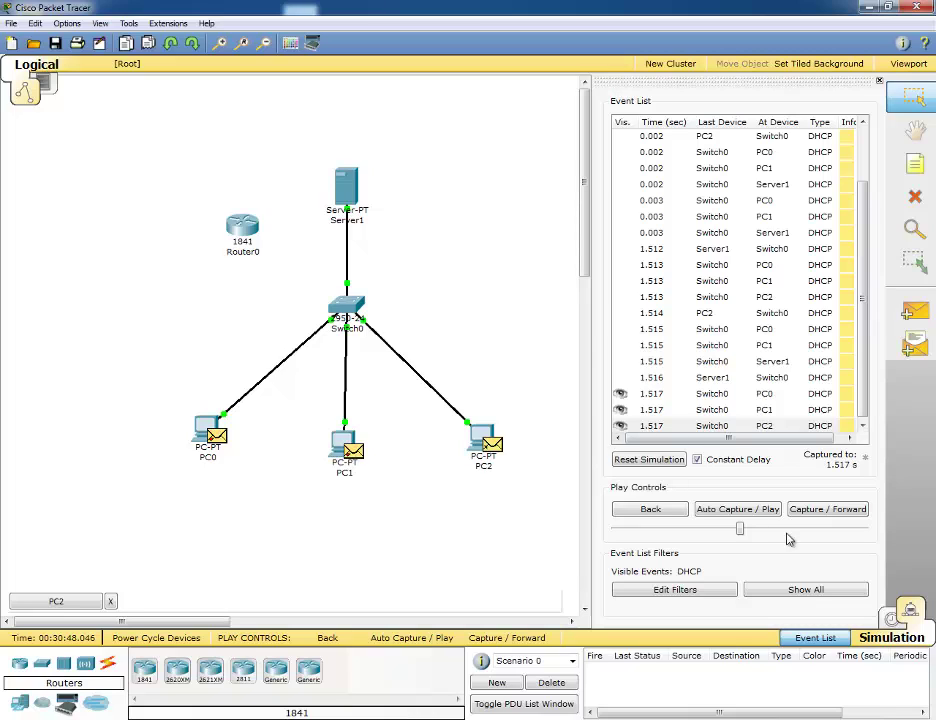
Return to Realtime mode and connect Router0 to Switch0 with an automatically chosen cable.
click(890, 621)
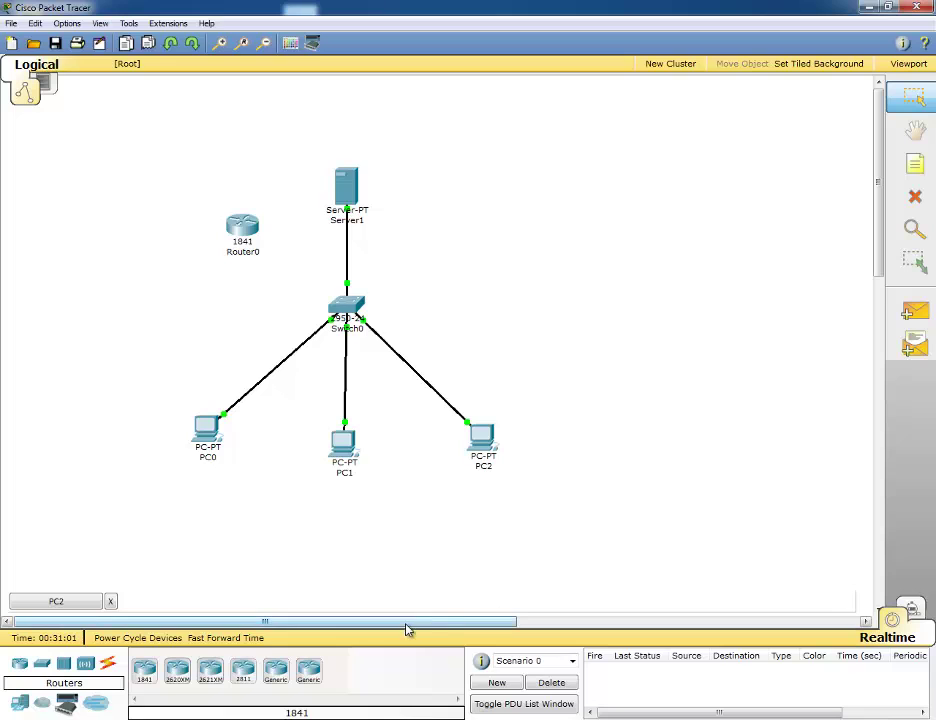
click(108, 665)
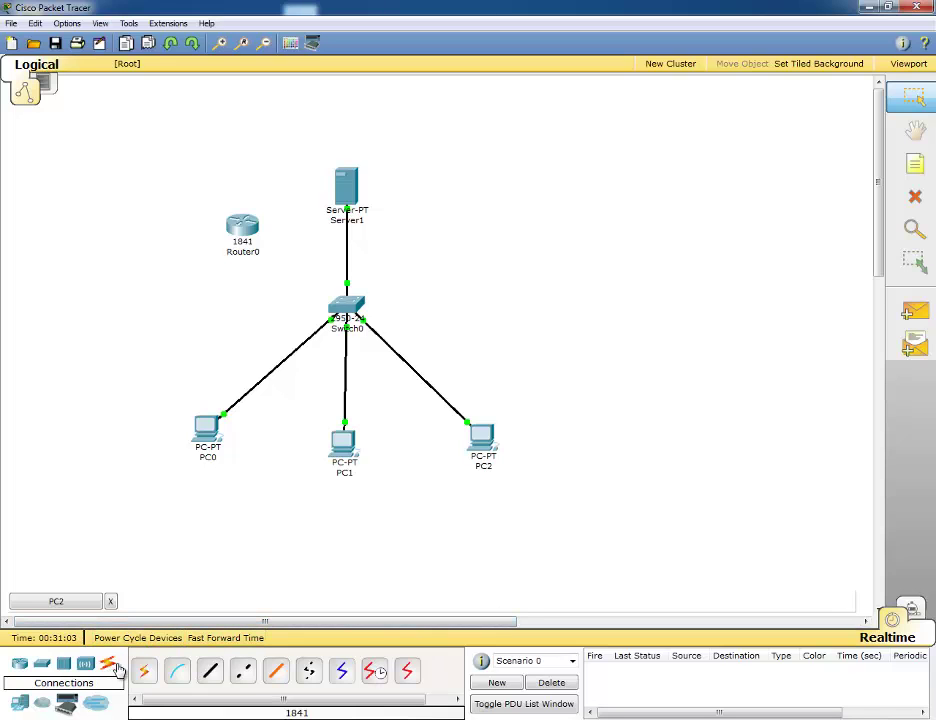
click(144, 673)
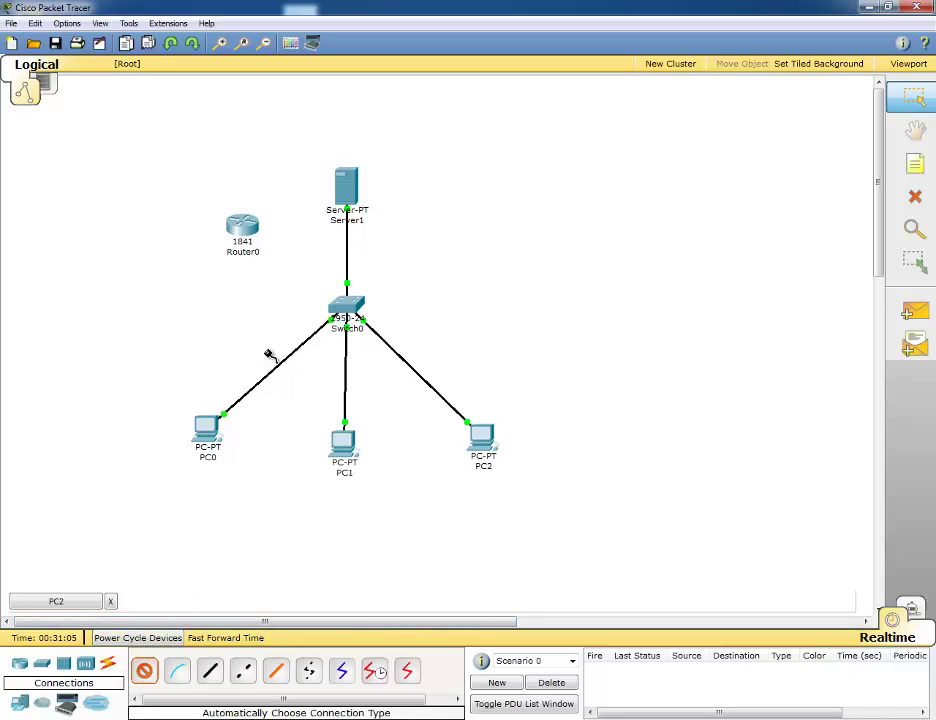
click(252, 237)
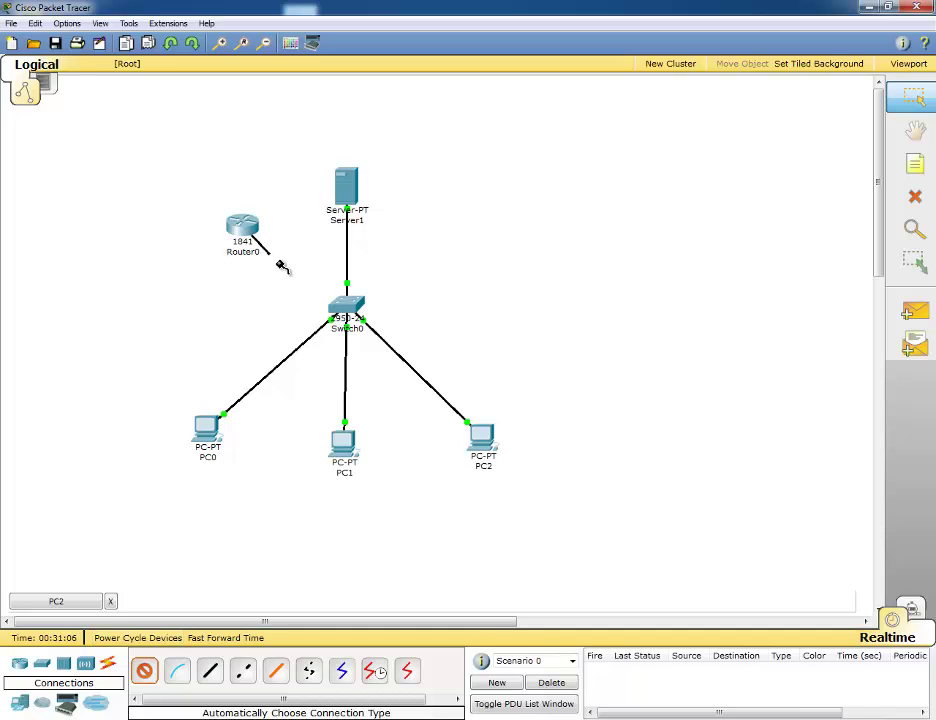
click(341, 307)
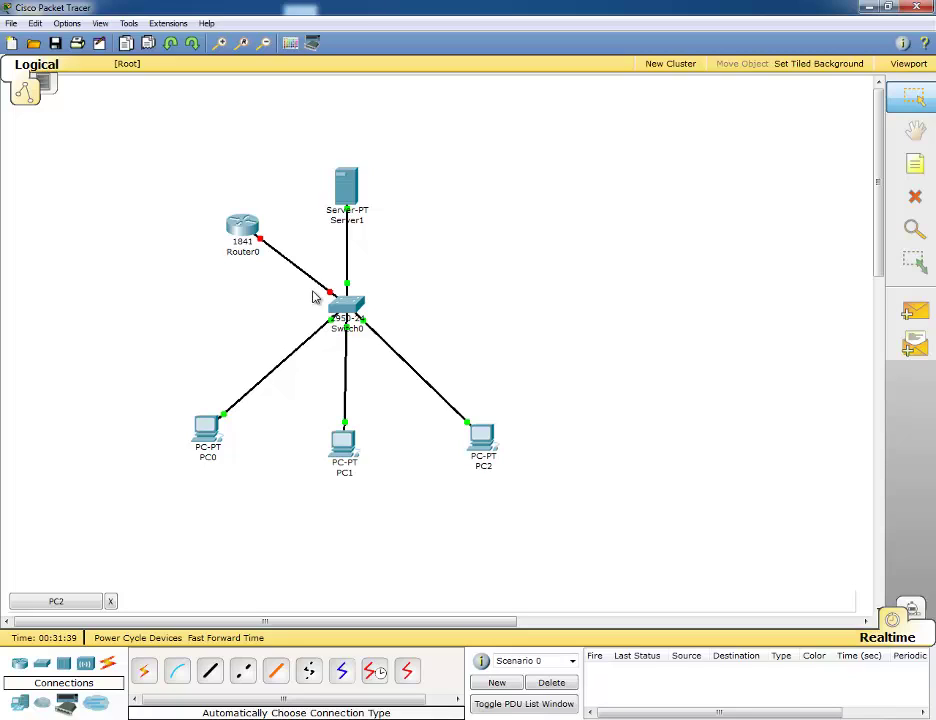
Enable Router0's FastEthernet0/0 port with IP address 192.168.1.254 and subnet mask 255.255.255.0, and close the router's window.
click(245, 229)
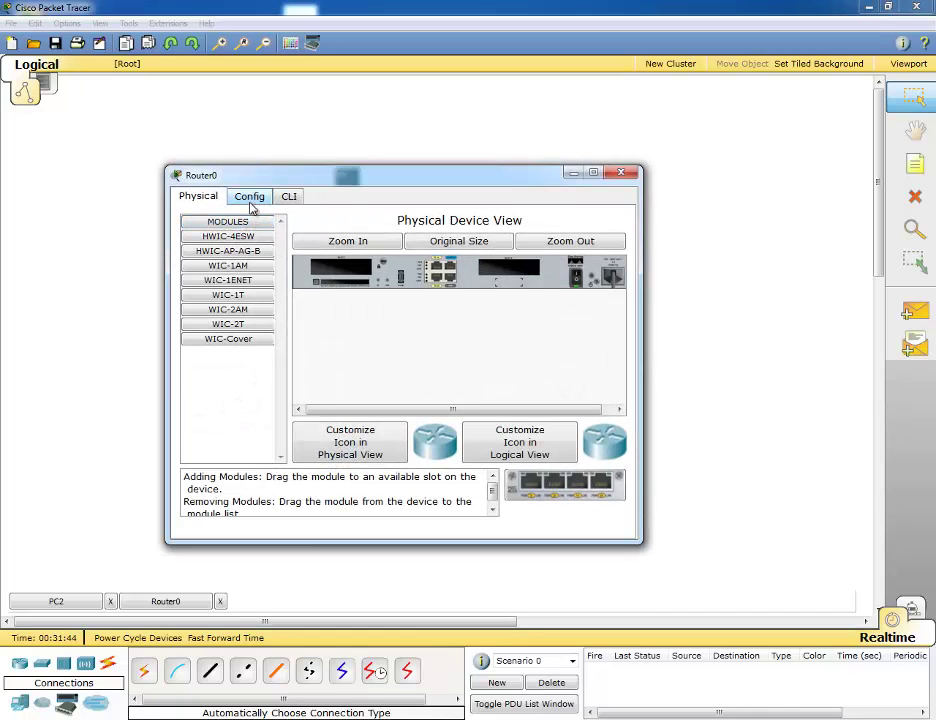
click(250, 198)
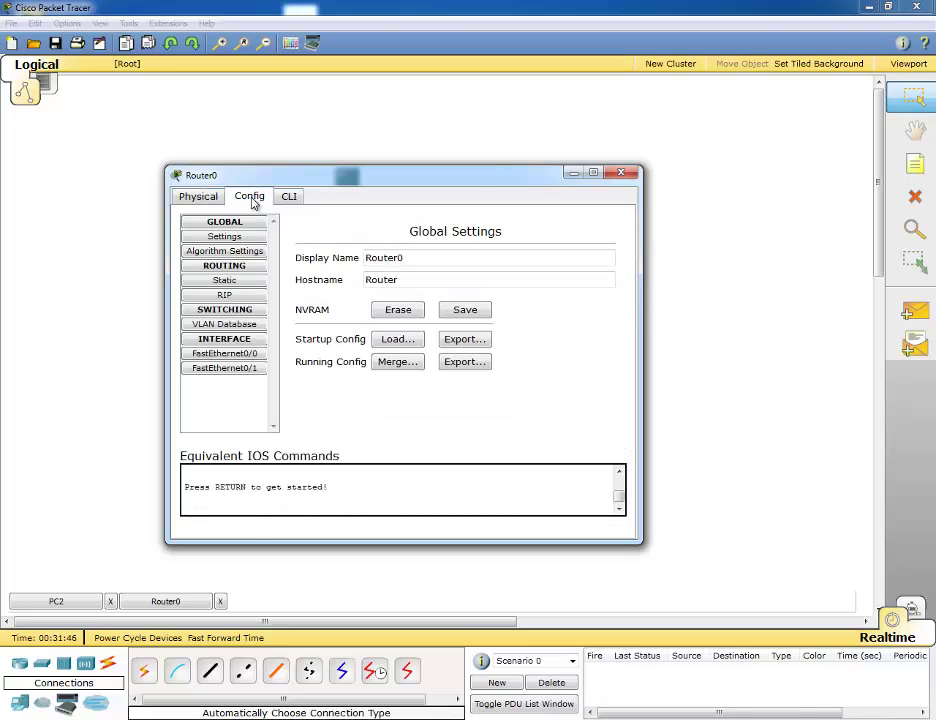
click(238, 357)
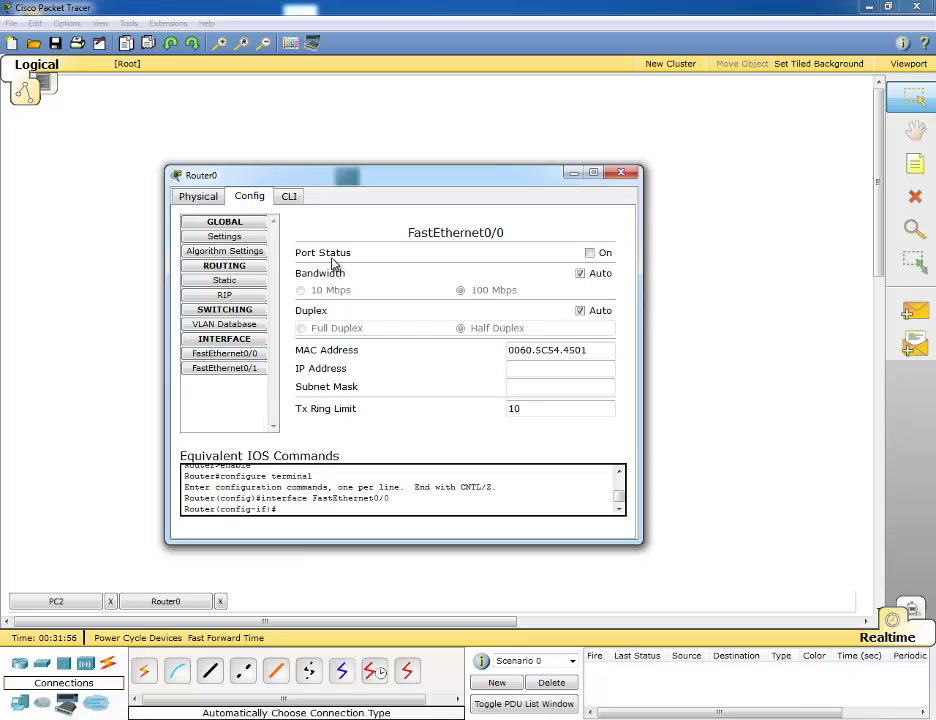
click(590, 254)
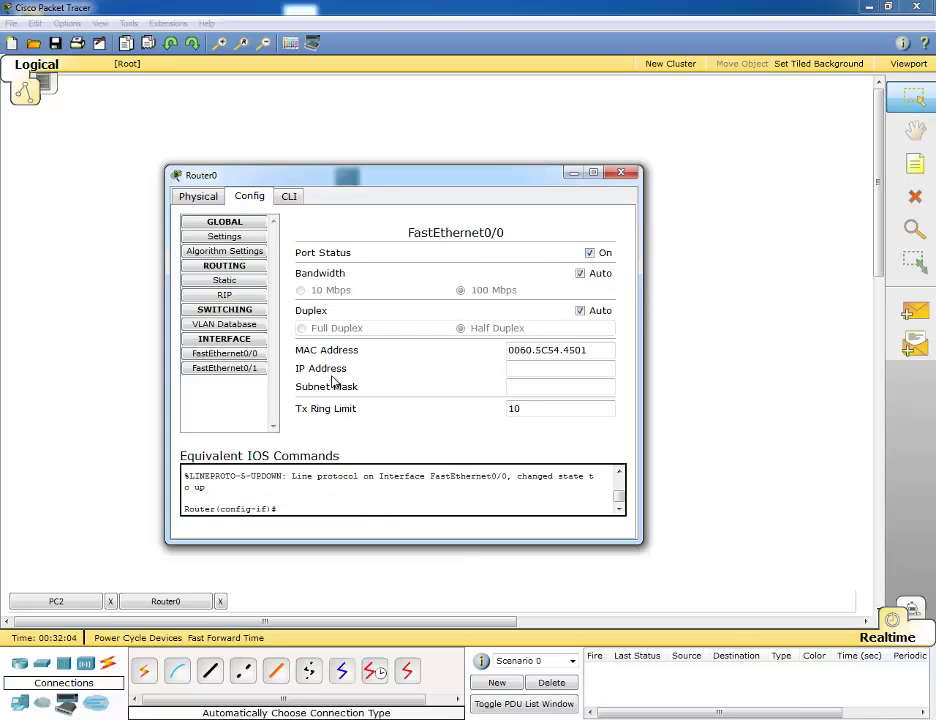
click(518, 371)
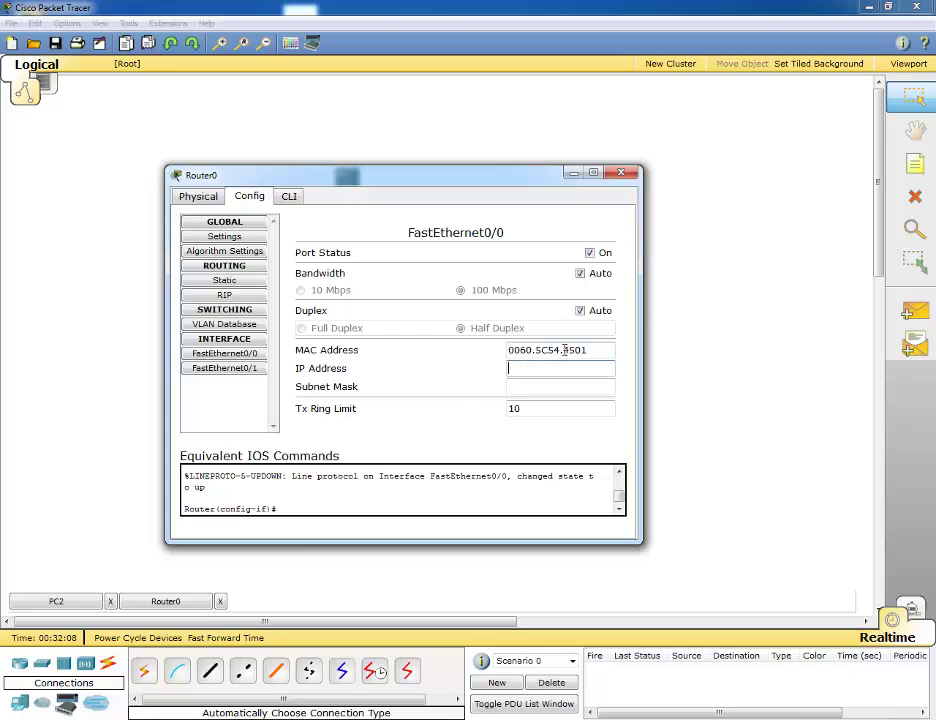
text(192.168.1.254)
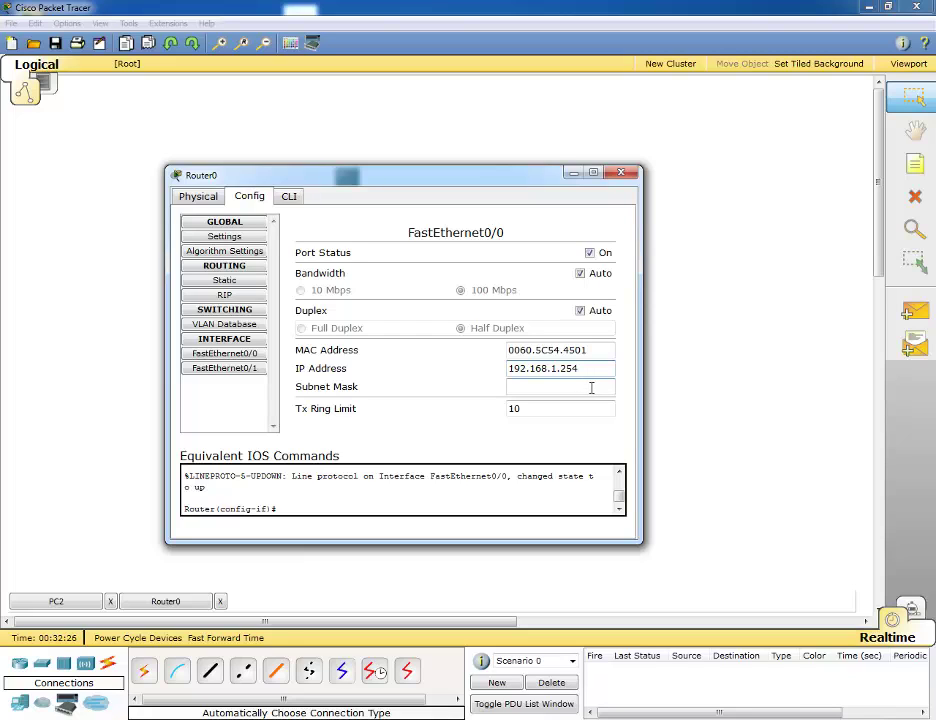
click(597, 387)
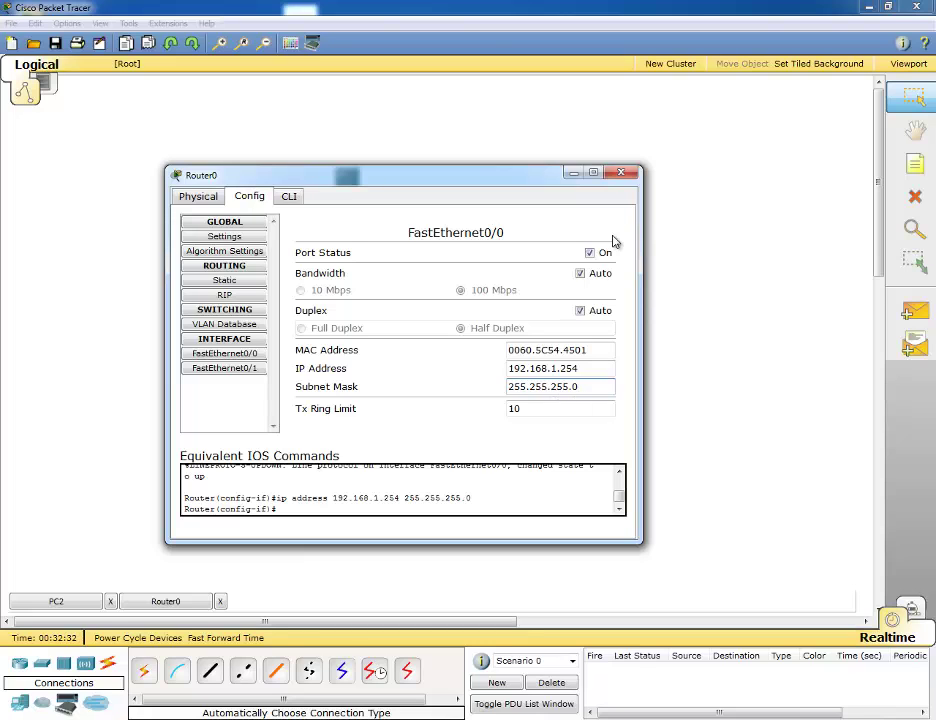
click(621, 173)
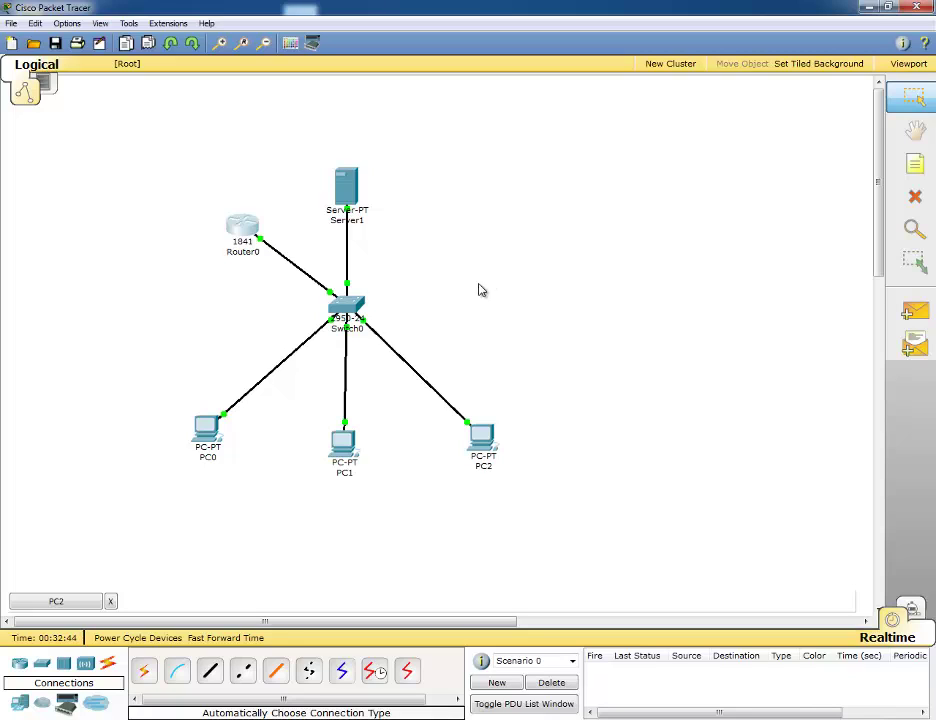
Set the default gateway of Server1's DHCP pool to 192.168.1.254, save the pool, and close the server's window.
mouse_move(210, 427)
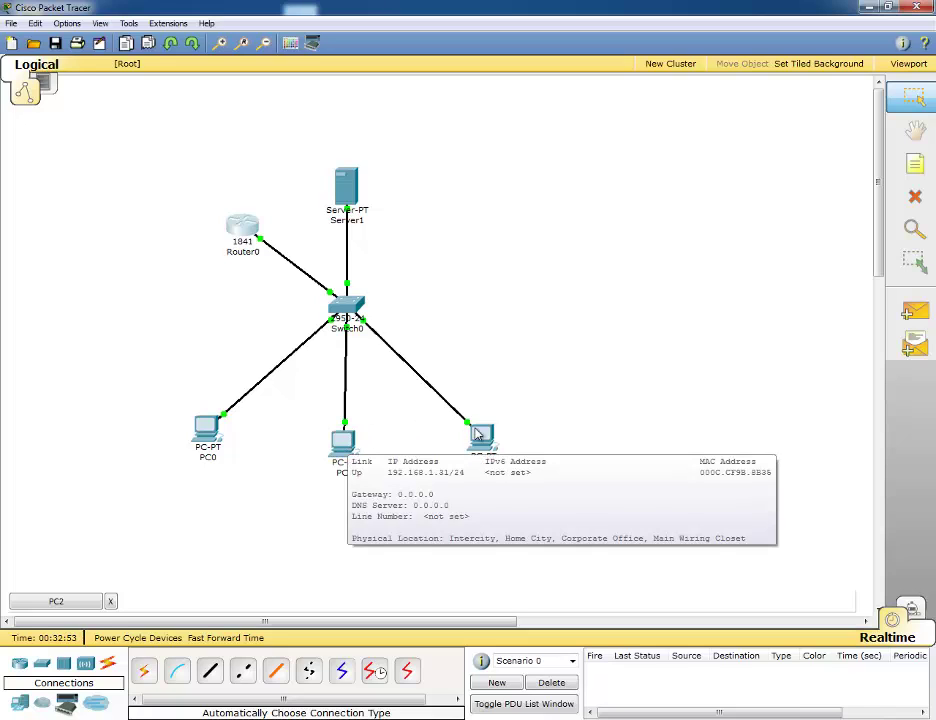
mouse_move(486, 436)
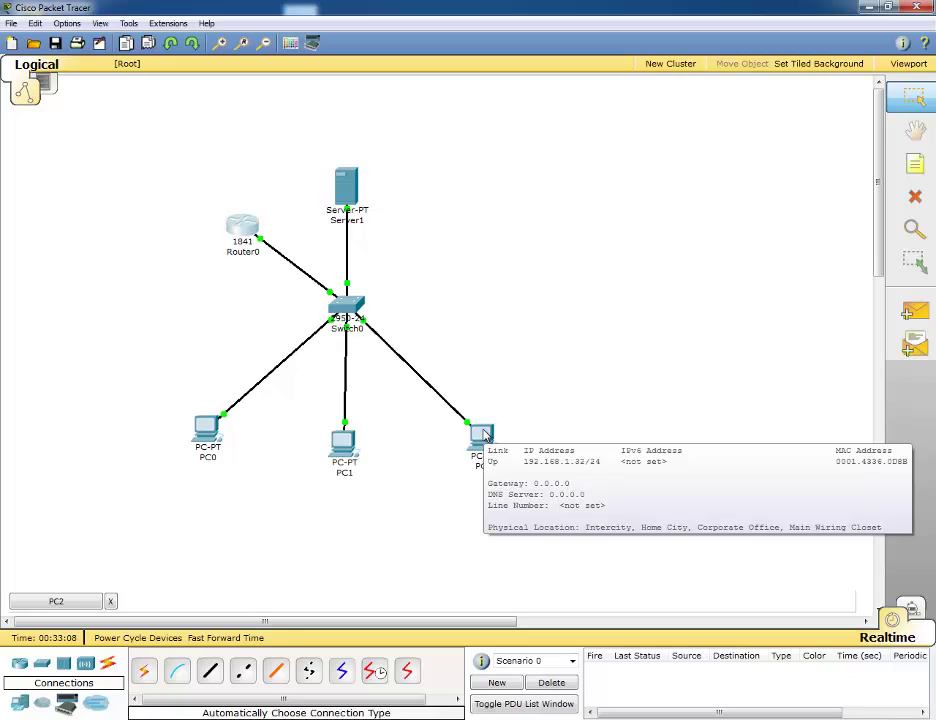
click(348, 189)
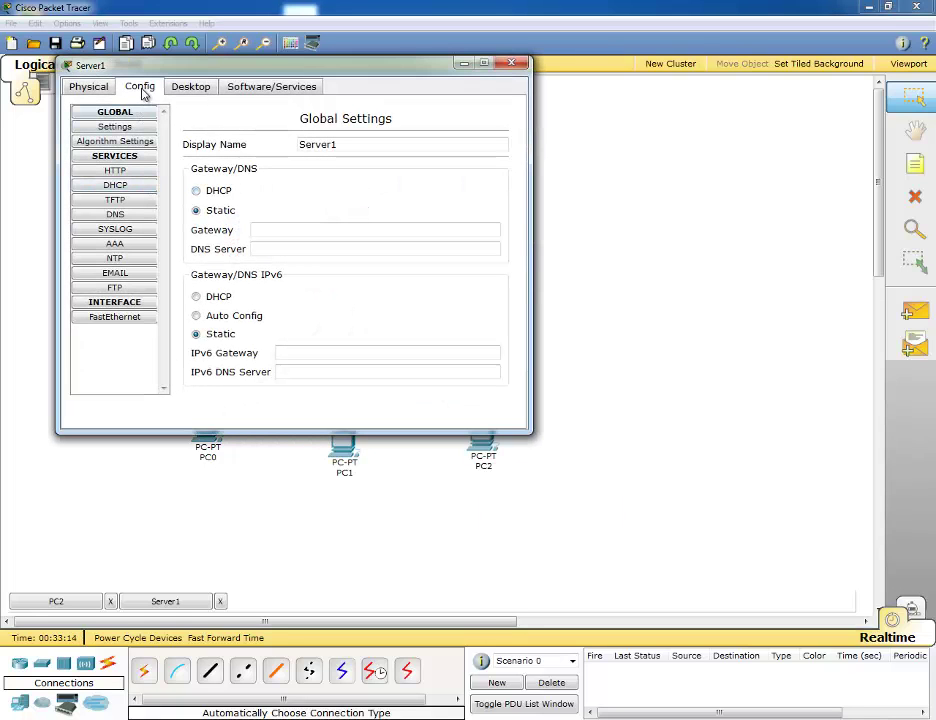
click(116, 186)
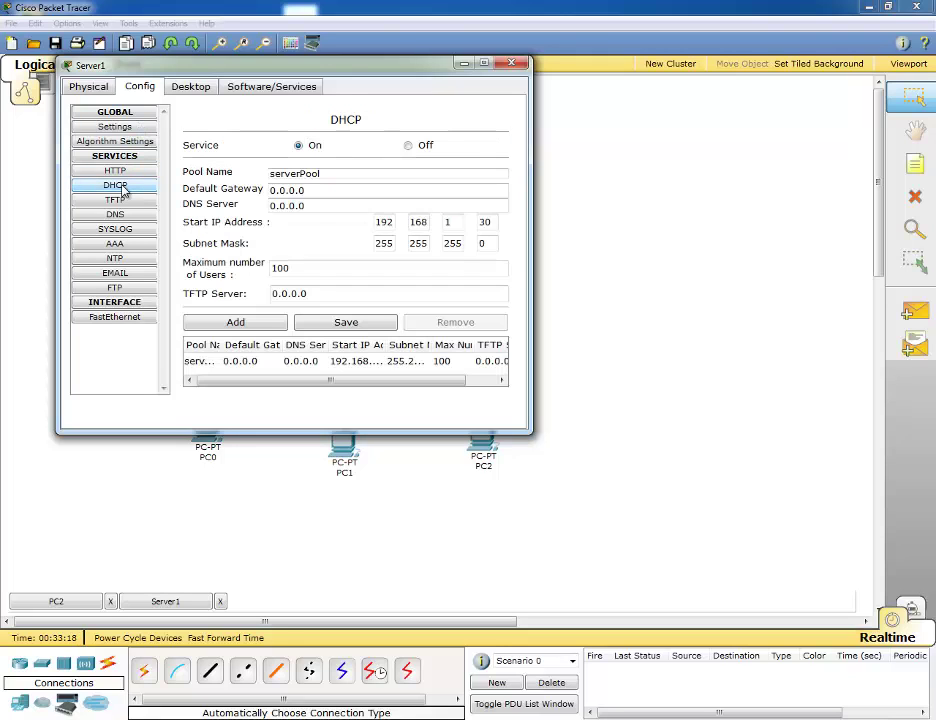
click(320, 191)
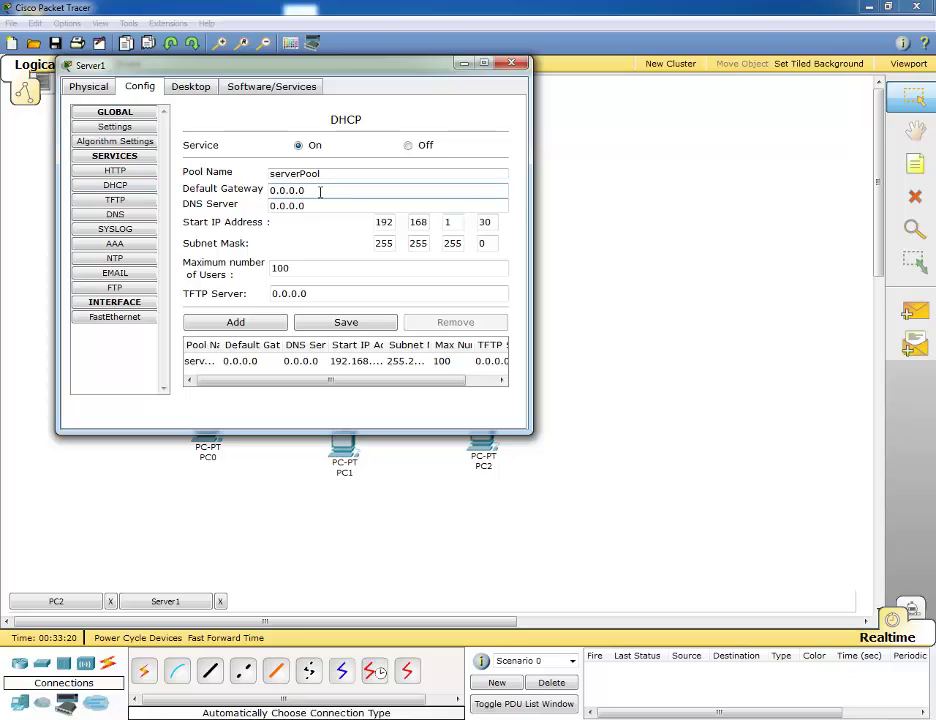
drag(320, 191, 250, 200)
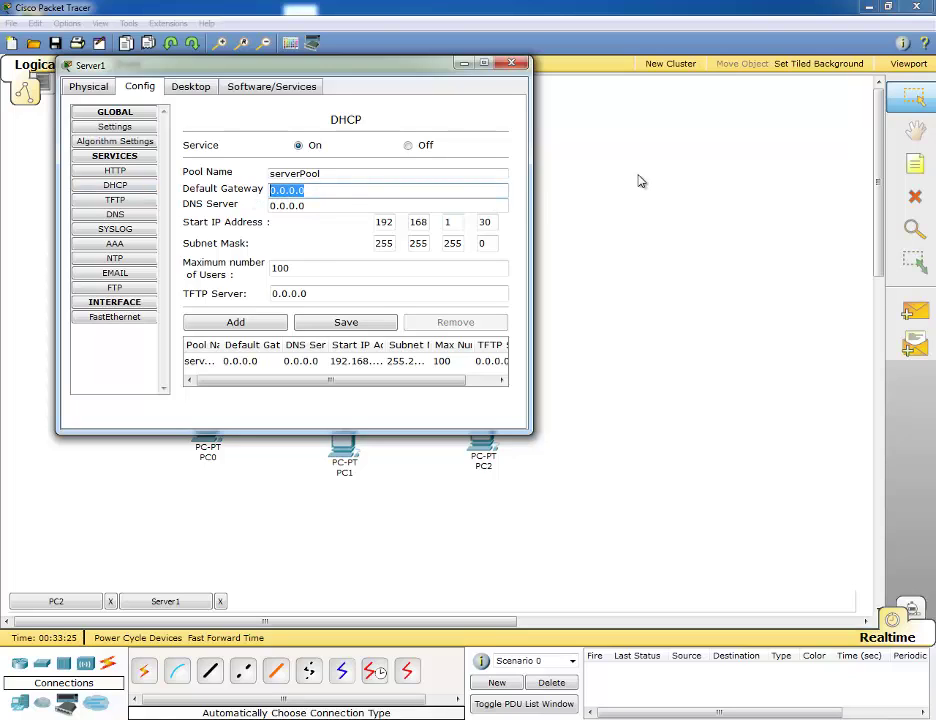
text(1)
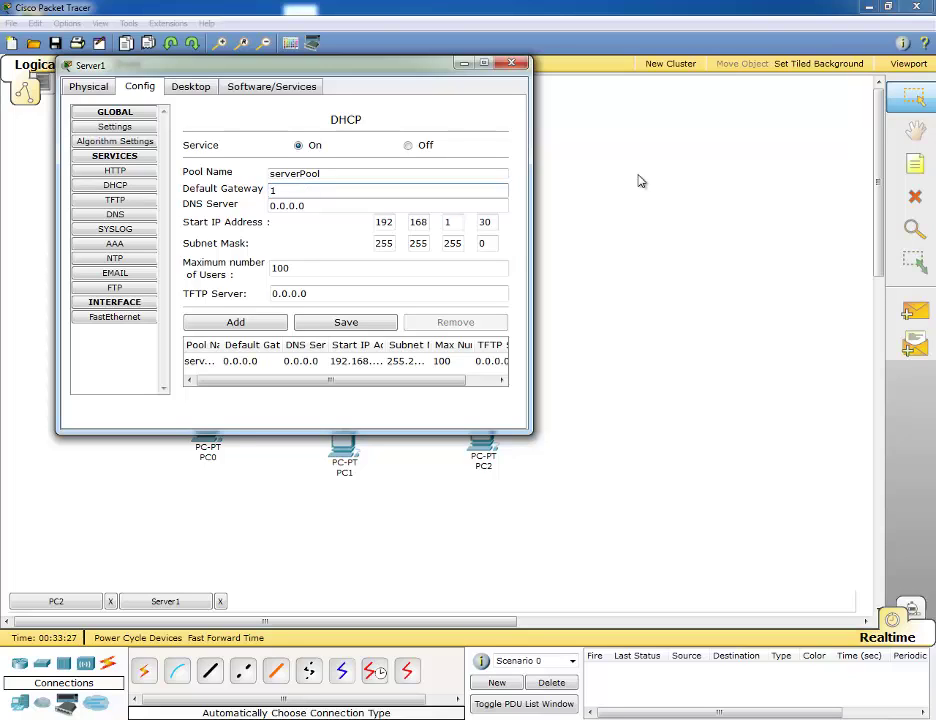
text(92.168.1.254)
click(349, 323)
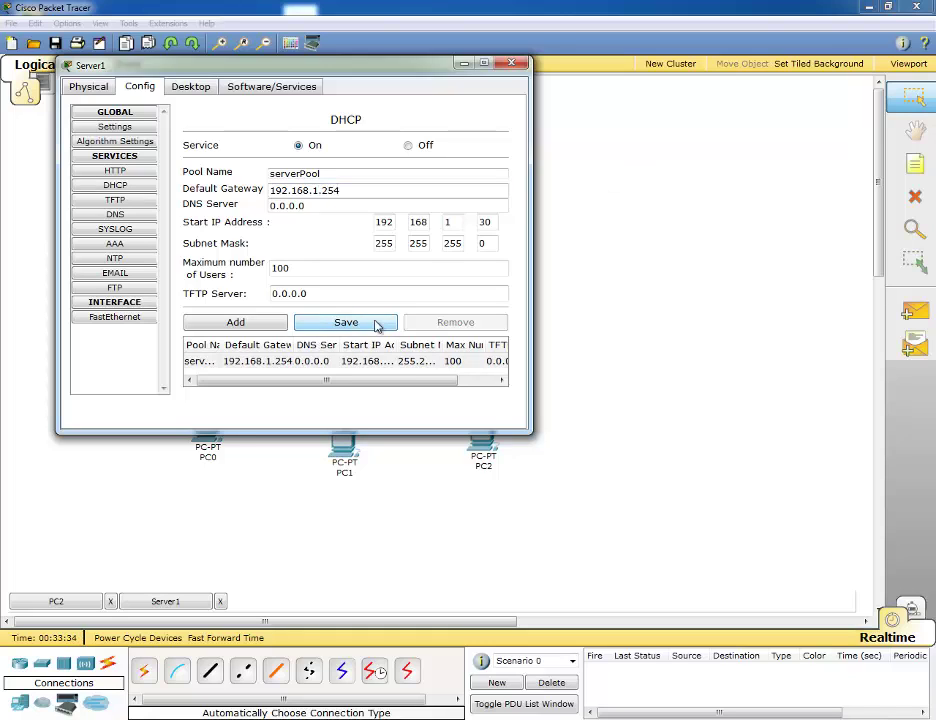
click(516, 66)
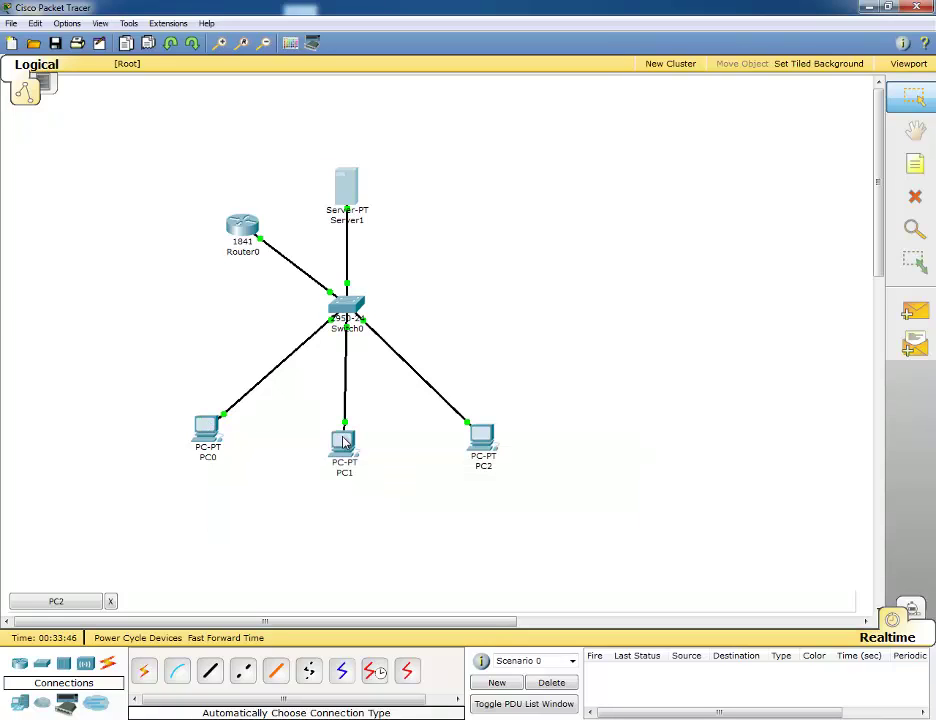
Run ipconfig /release and ipconfig /renew in PC0's command prompt, and close PC0's window.
mouse_move(345, 442)
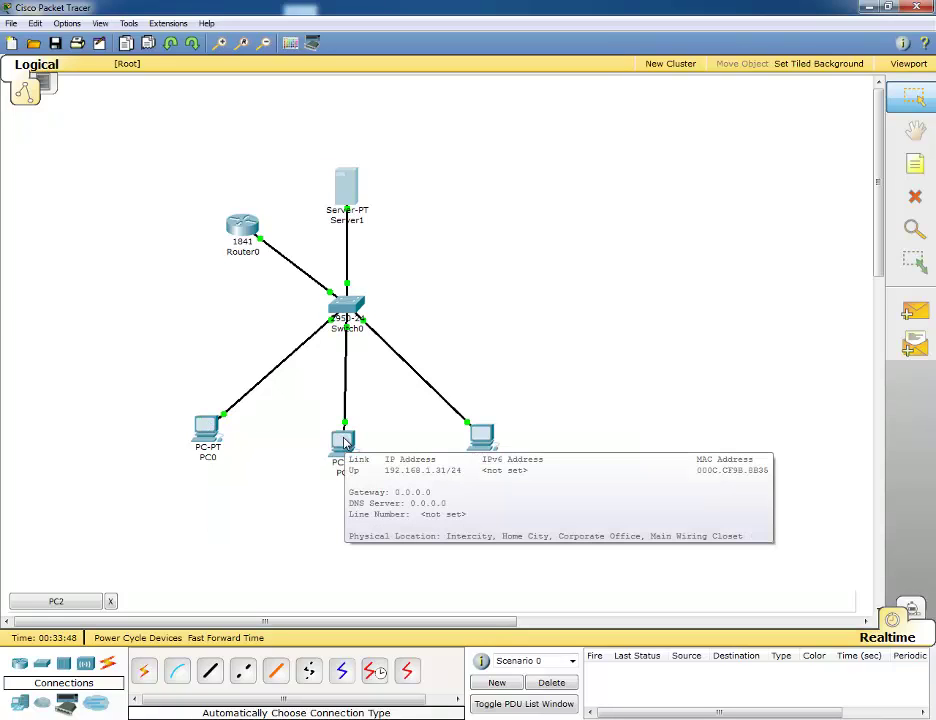
click(208, 430)
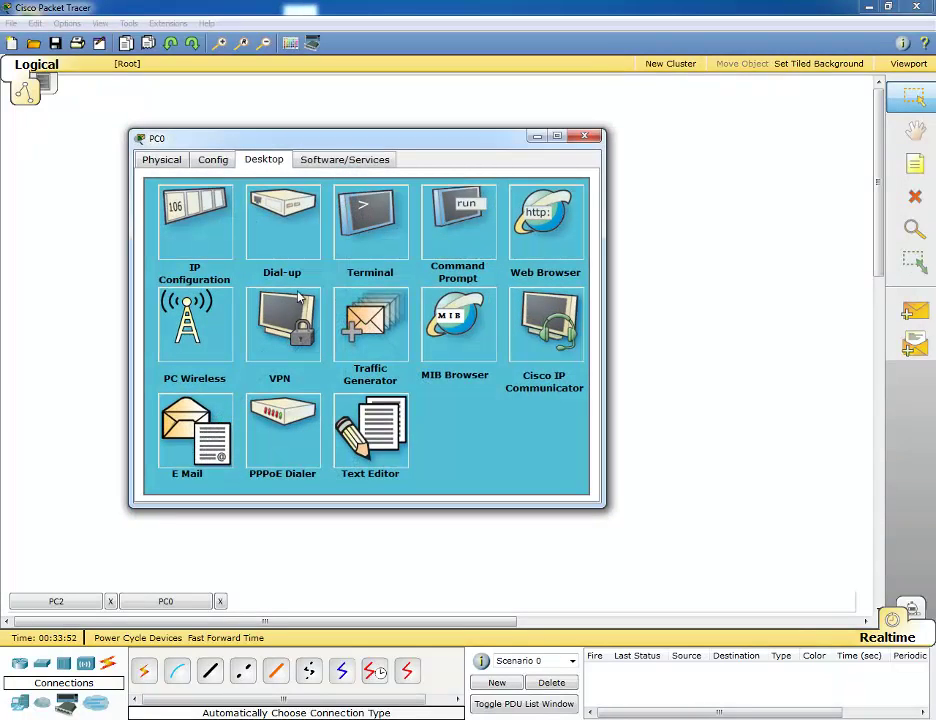
click(440, 250)
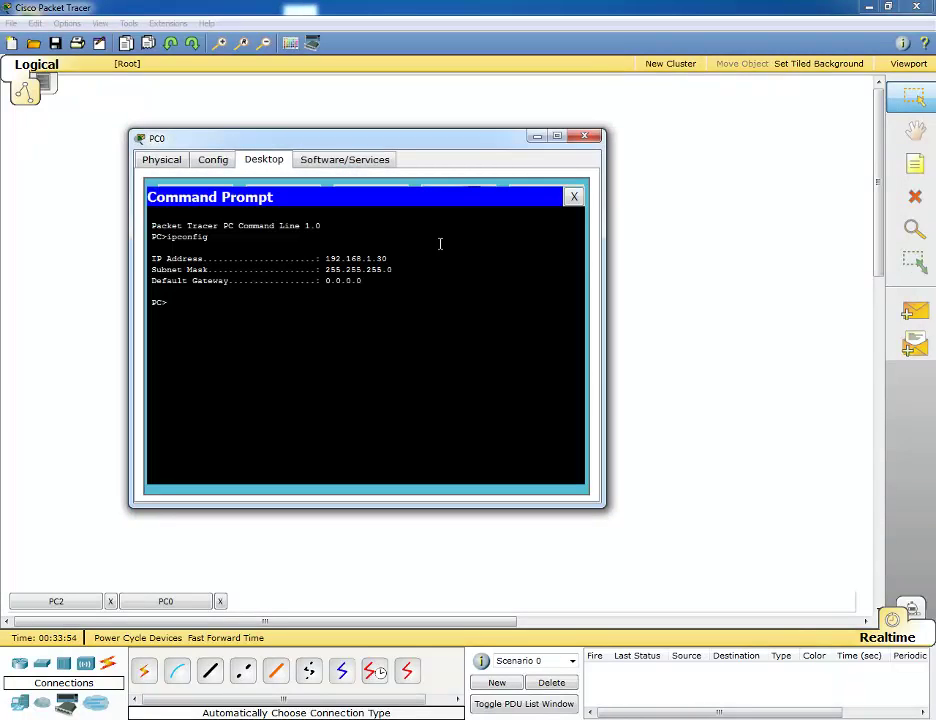
text(ipconfig /release)
key(Return)
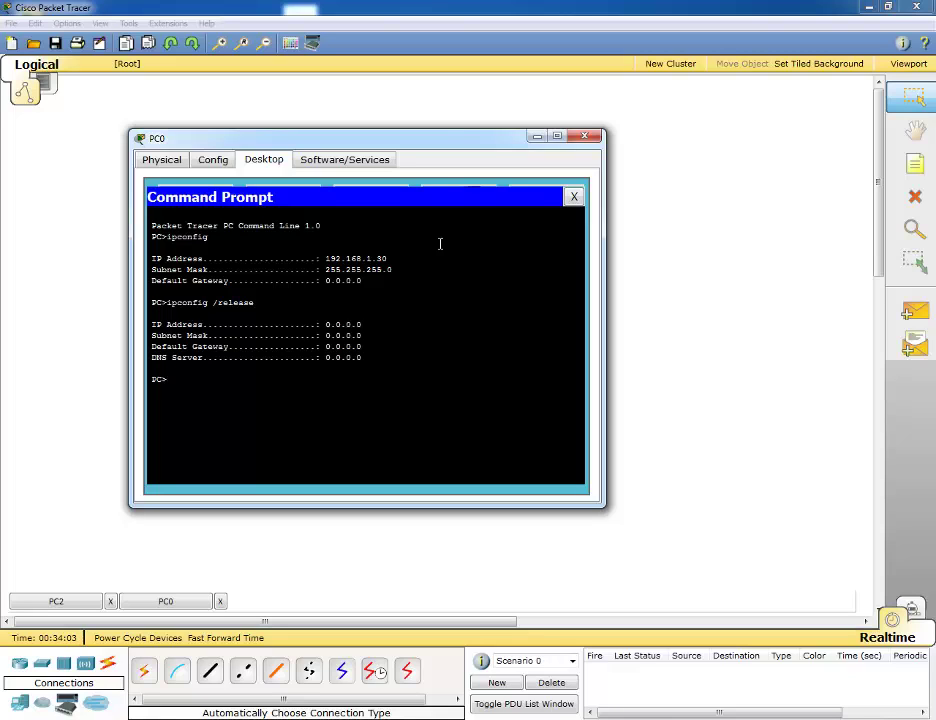
text(ipconfig /renew)
key(Return)
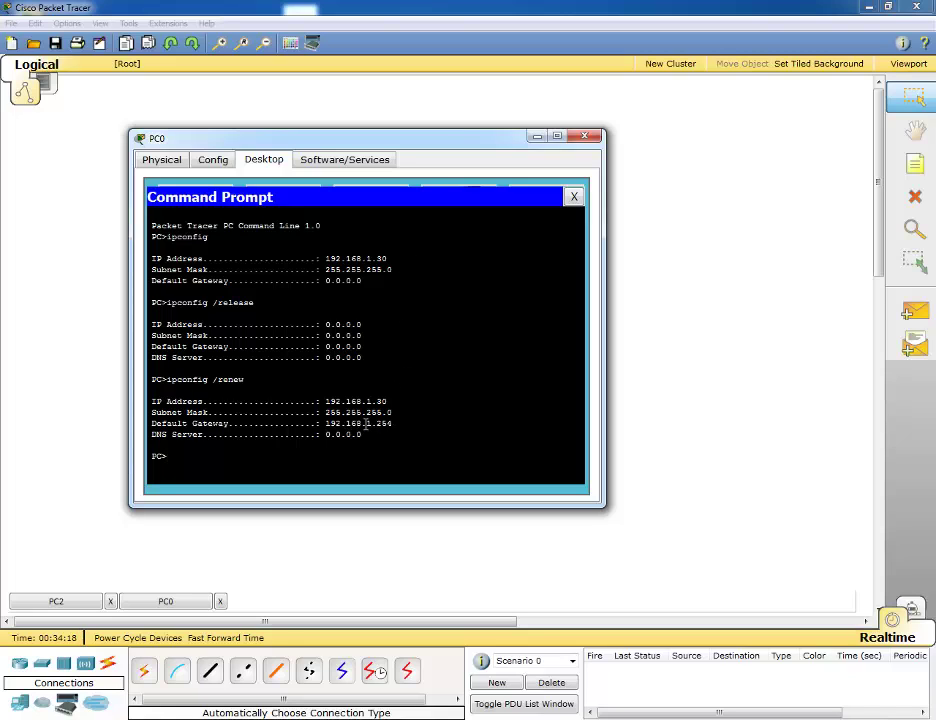
click(573, 197)
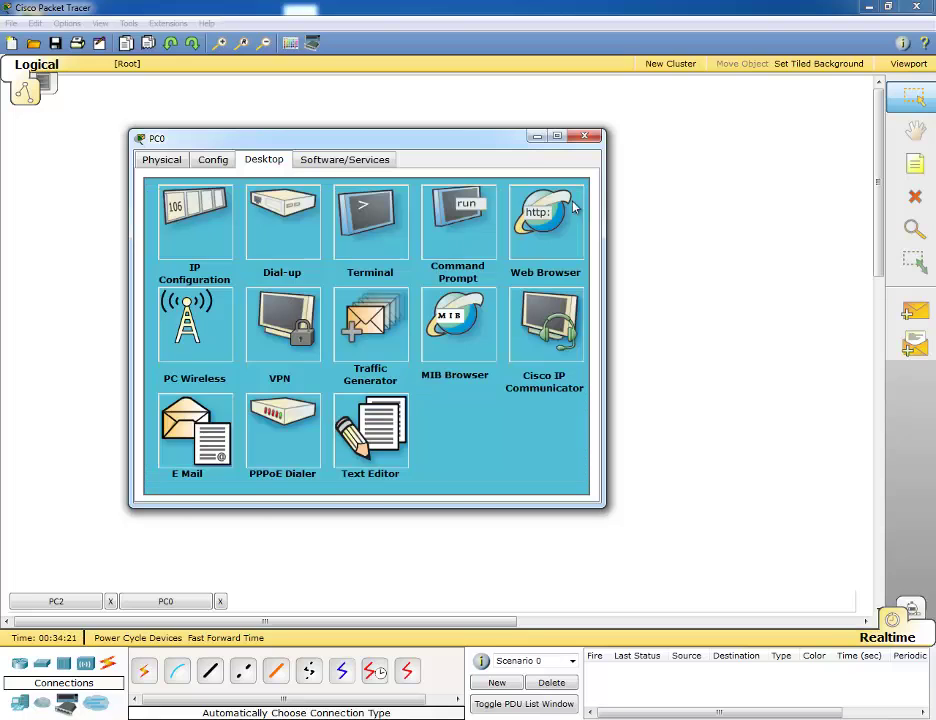
click(588, 139)
Release and renew PC1's DHCP address with ipconfig /release and ipconfig /renew in its command prompt.
click(345, 442)
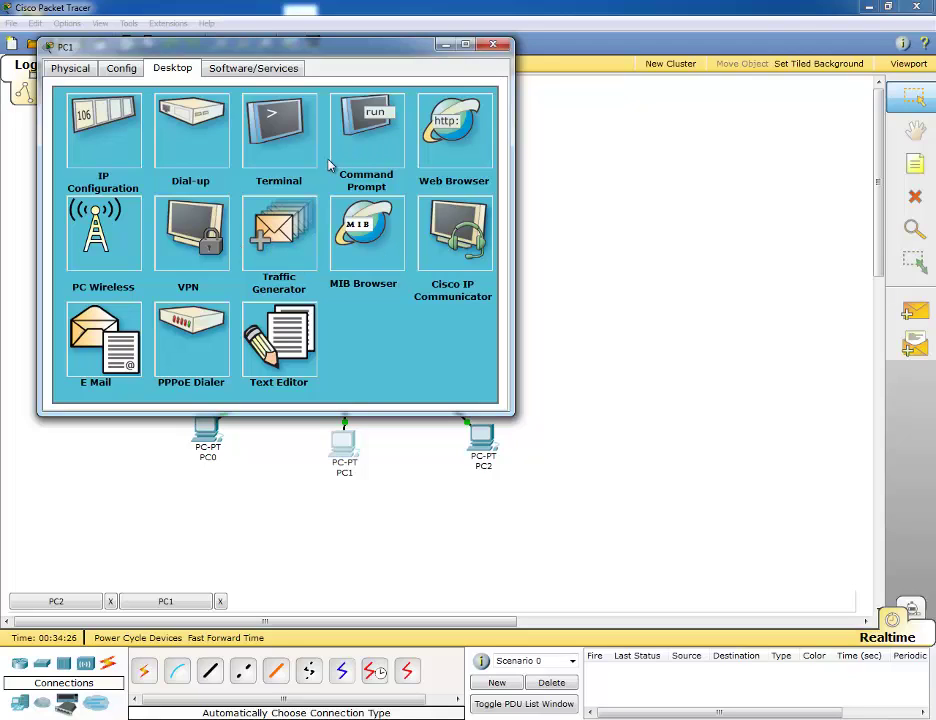
click(362, 160)
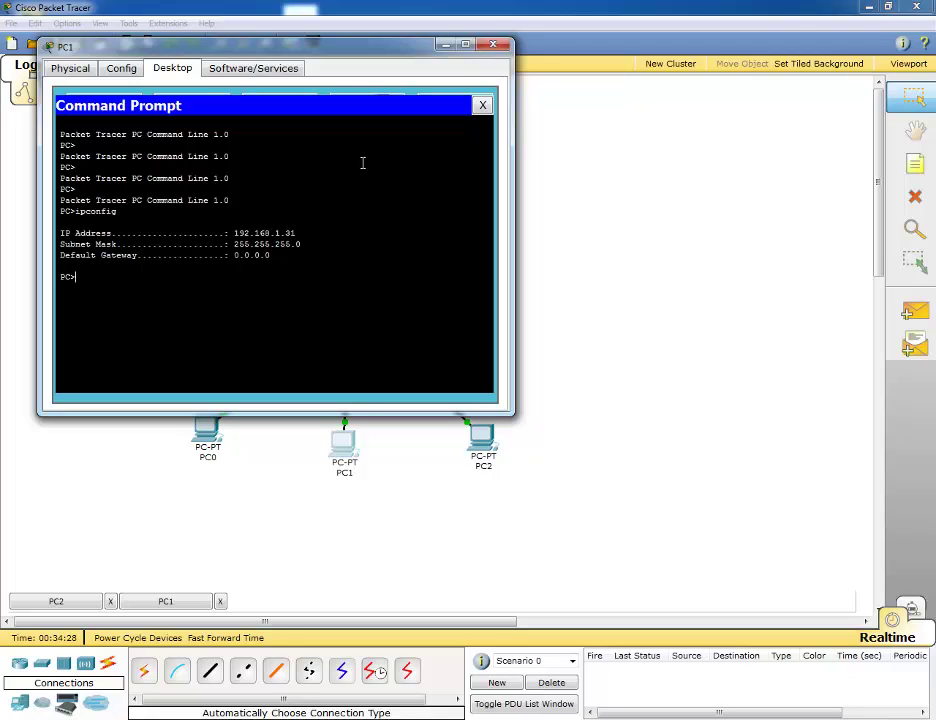
text(ipconfig /release)
key(Return)
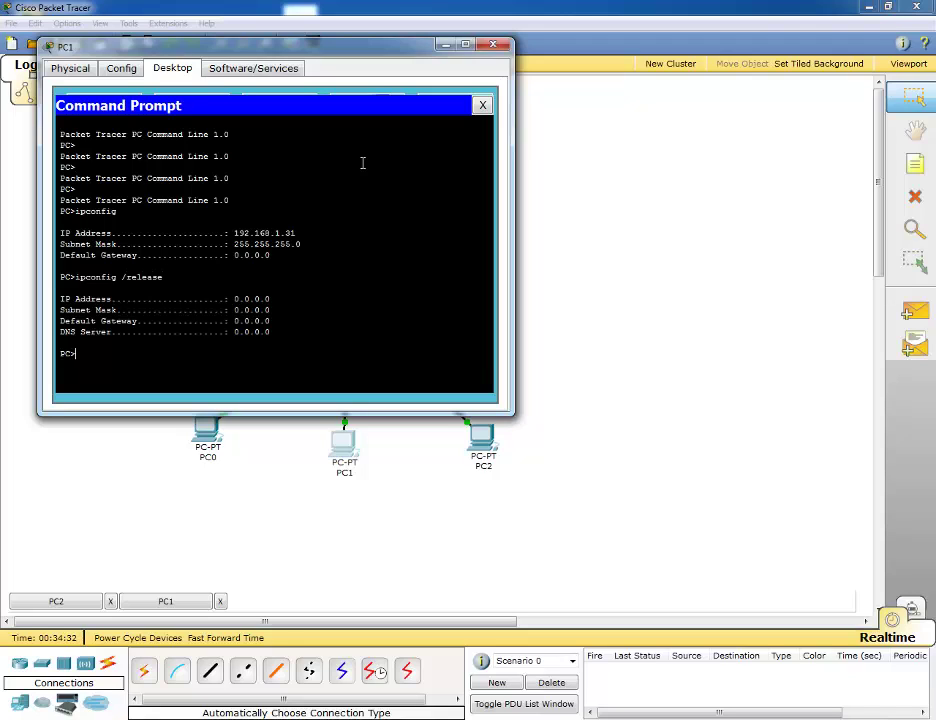
text(ipconfig /renew)
key(Return)
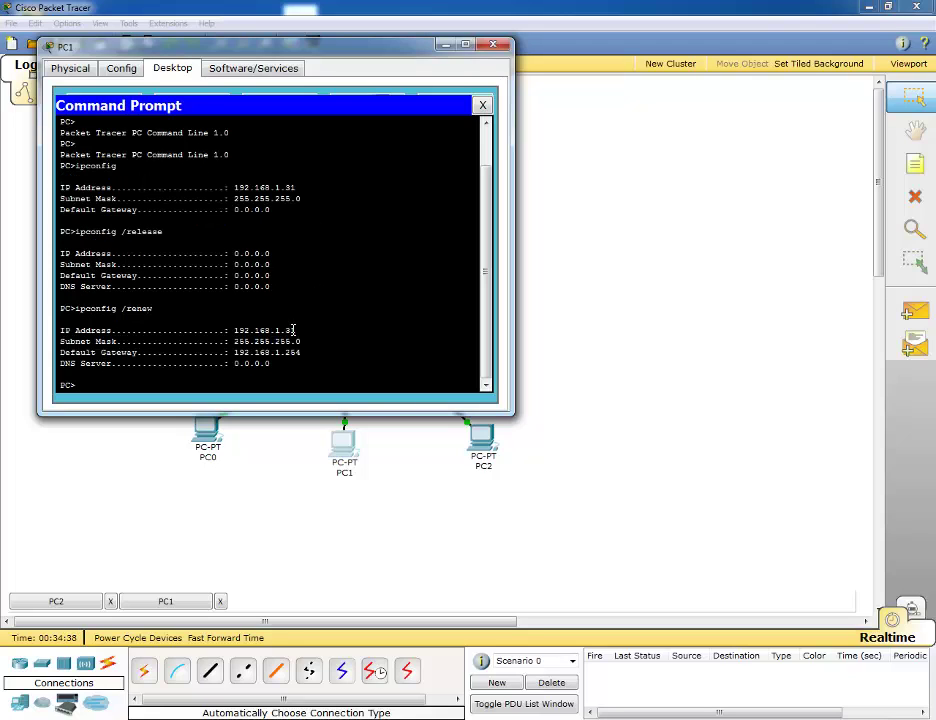
Close PC1's window, and run ipconfig /release and ipconfig /renew in PC2's command prompt before closing PC2's window.
click(482, 105)
click(493, 44)
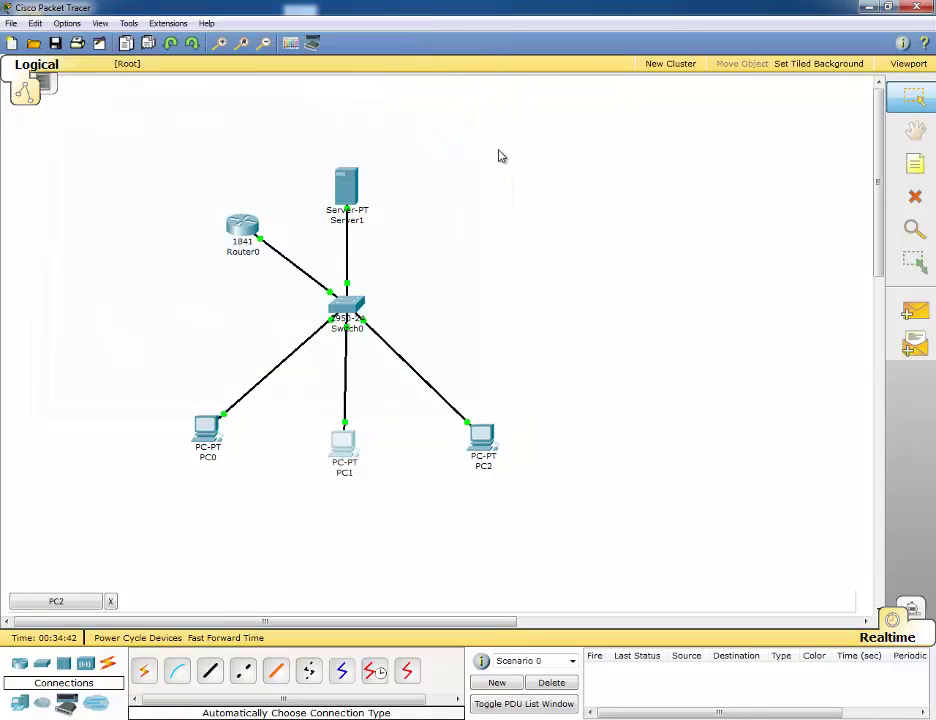
click(486, 434)
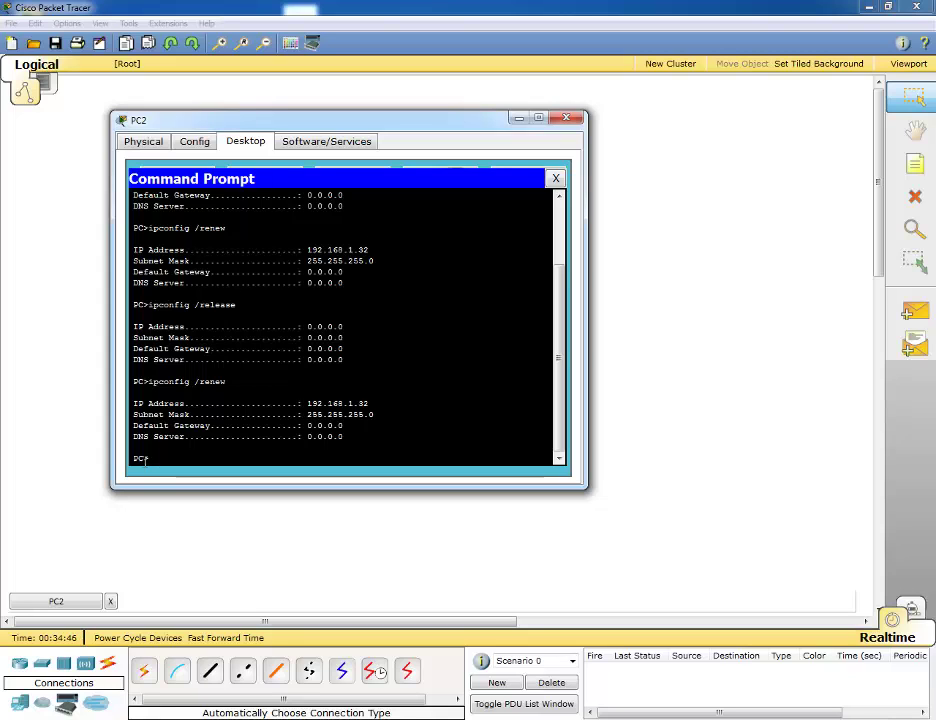
key(Up)
key(Up)
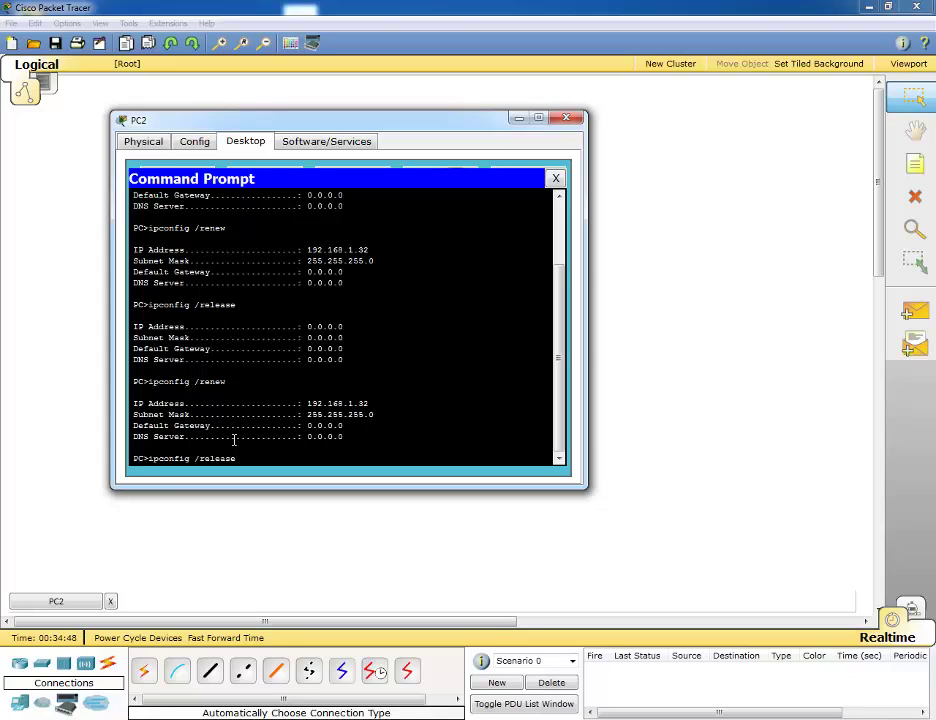
key(Return)
key(Up)
key(Up)
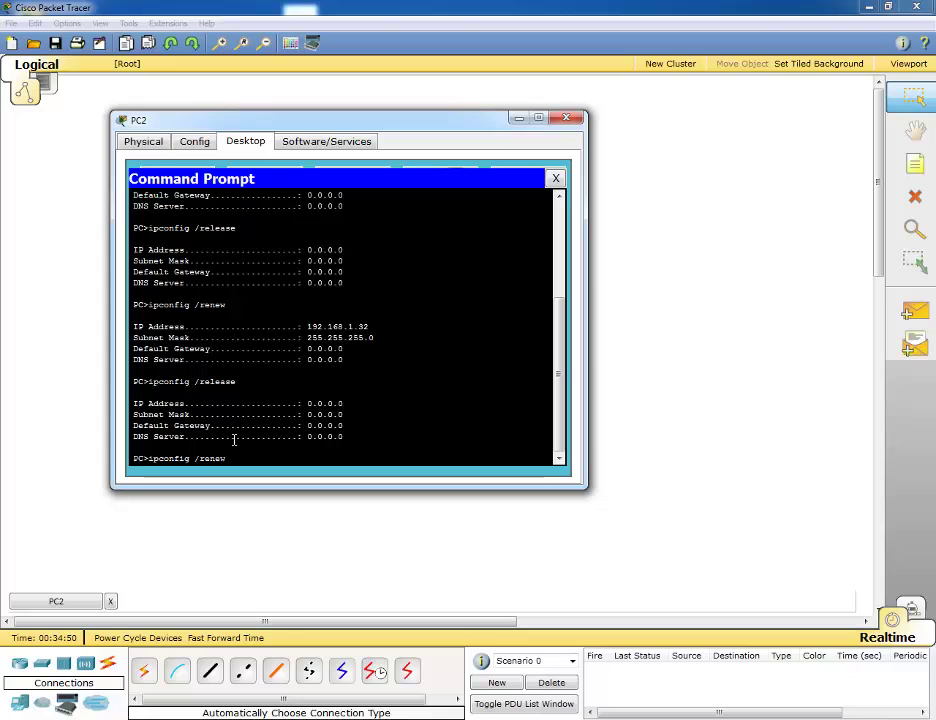
key(Return)
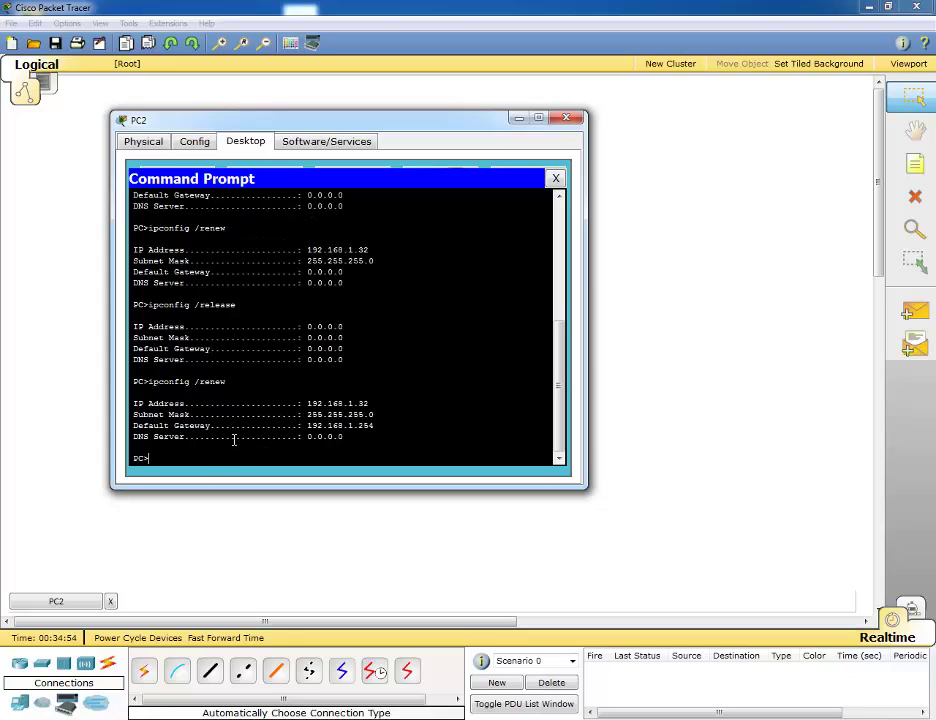
click(556, 178)
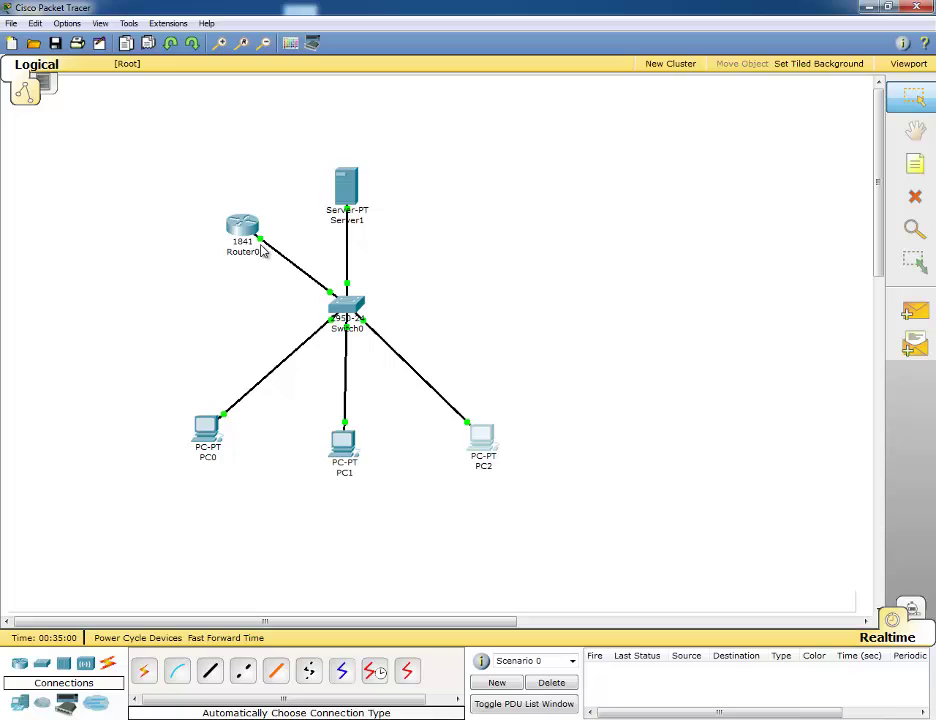
Test the connection to the default gateway by running ping 192.168.1.254 in PC0's command prompt.
mouse_move(262, 252)
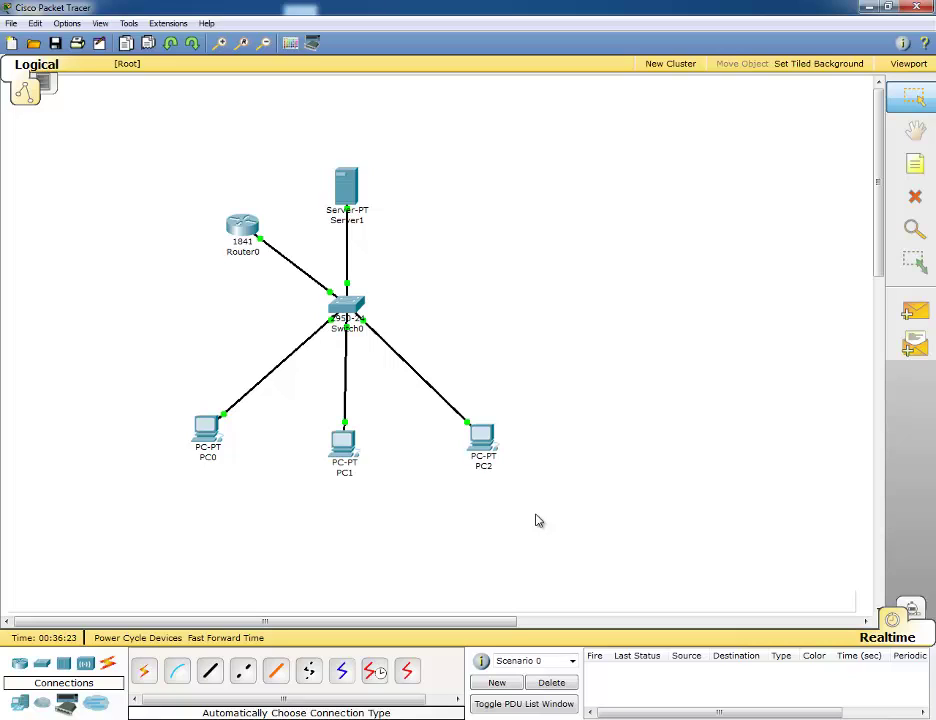
click(207, 432)
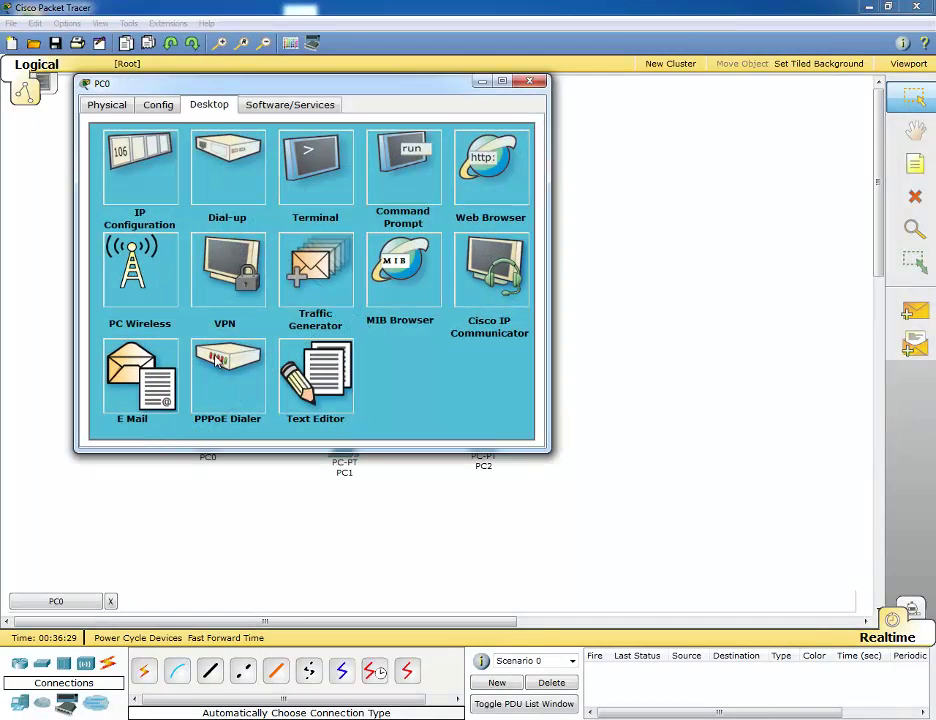
click(401, 212)
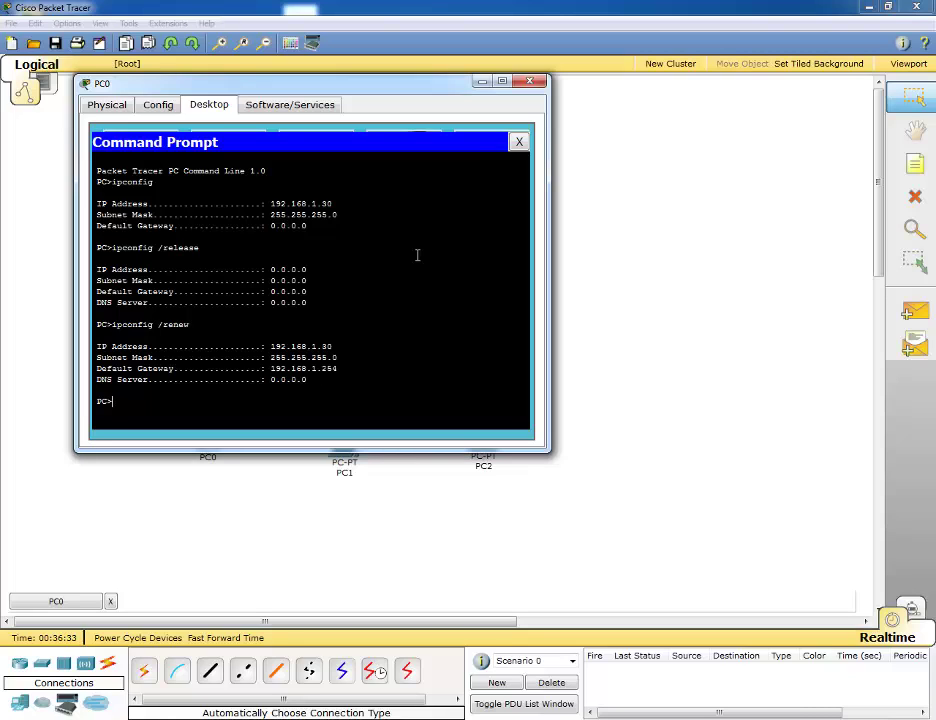
text(ping 192.168.1.254)
key(Return)
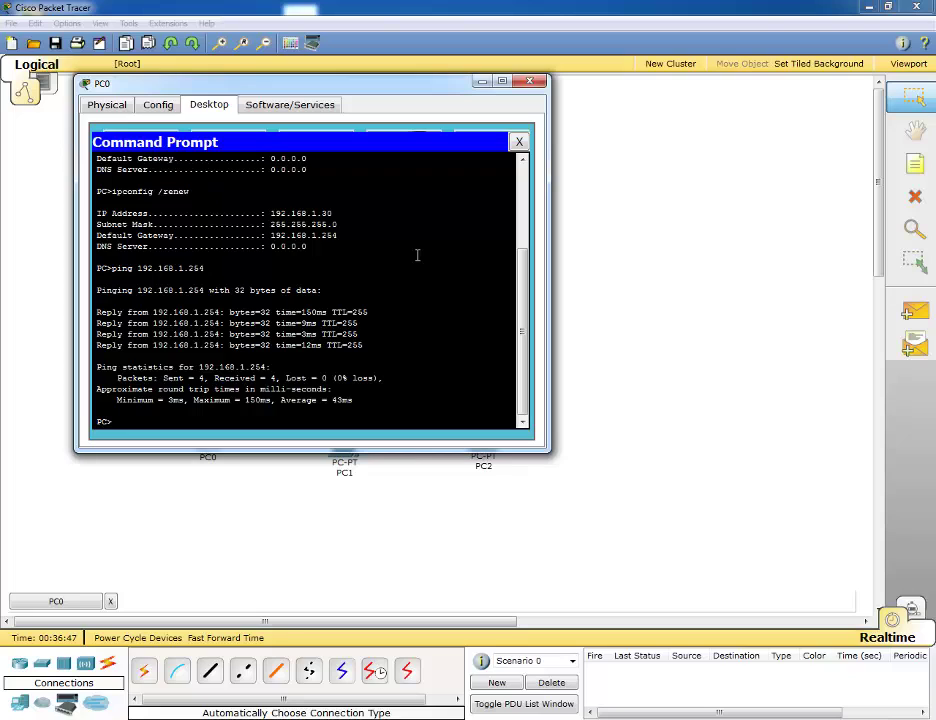
Test the connections from PC0 to the other hosts by pinging 192.168.1.31, 192.168.1.32 and 192.168.1.253.
text(ping 192.168.1.31)
key(Return)
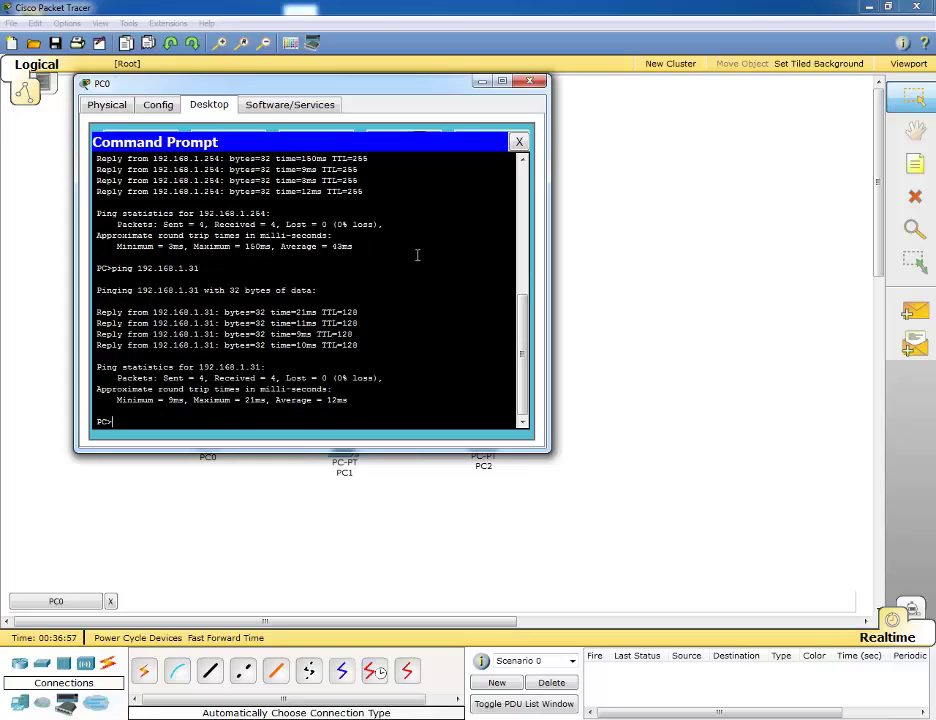
text(ping 192.168.1.32)
key(Return)
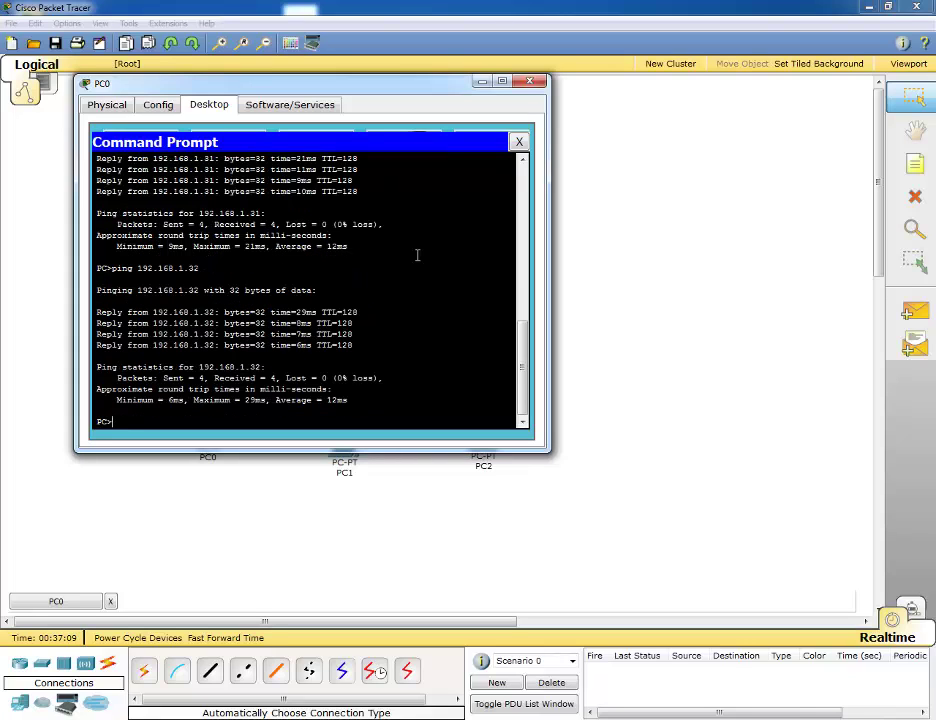
text(ping 192.168.1.253)
key(Return)
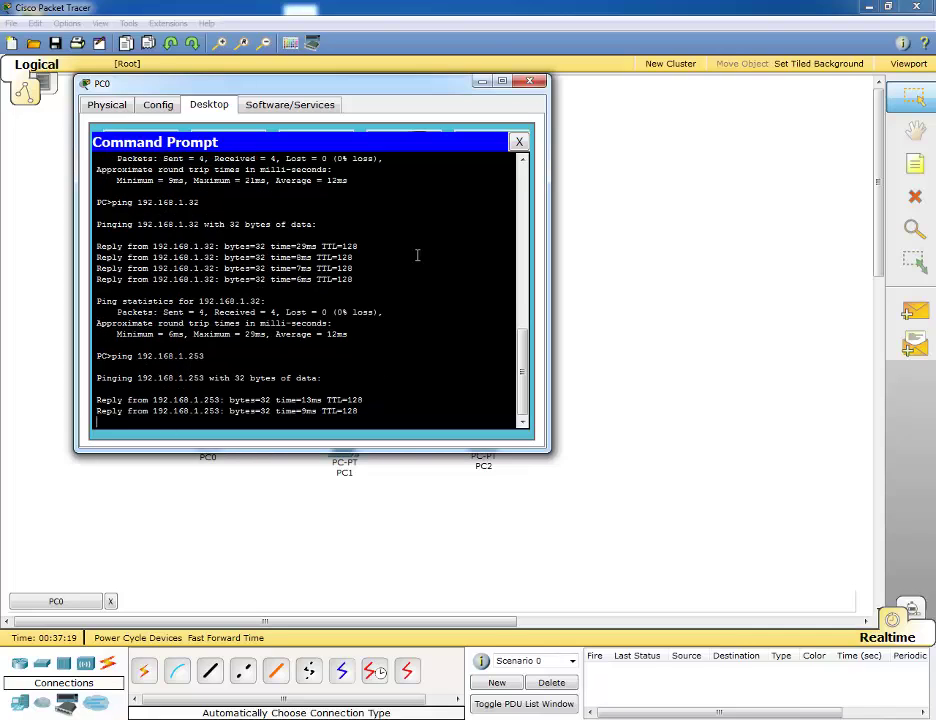